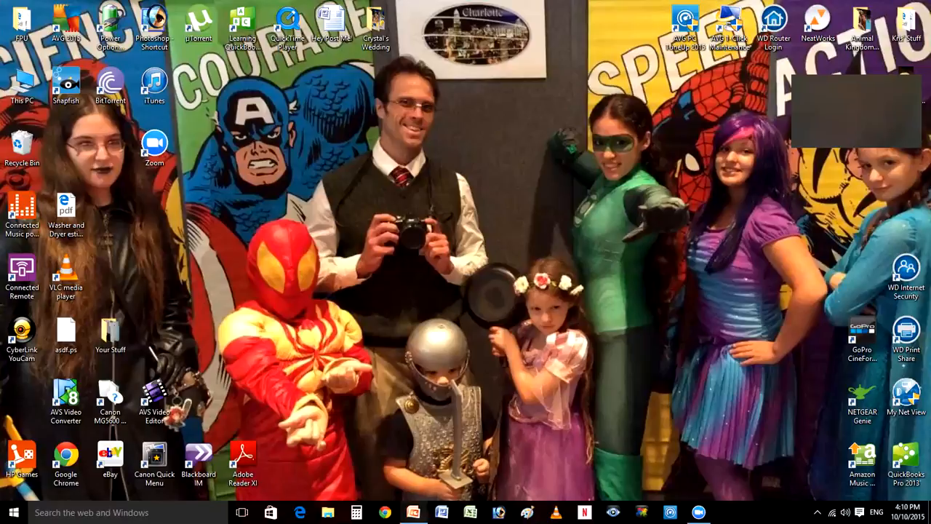
- Switch to the open PowerPoint presentation and close its slide thumbnails pane
mouse_move(413, 513)
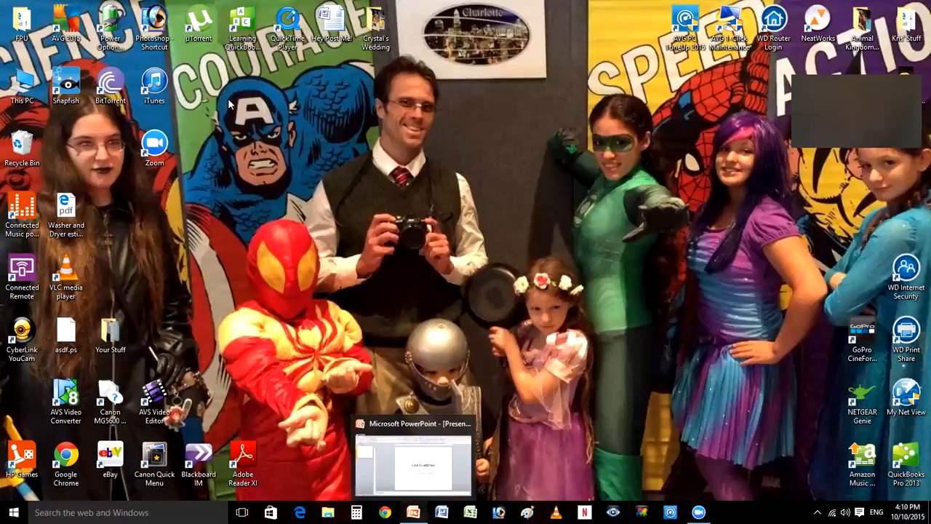
click(412, 458)
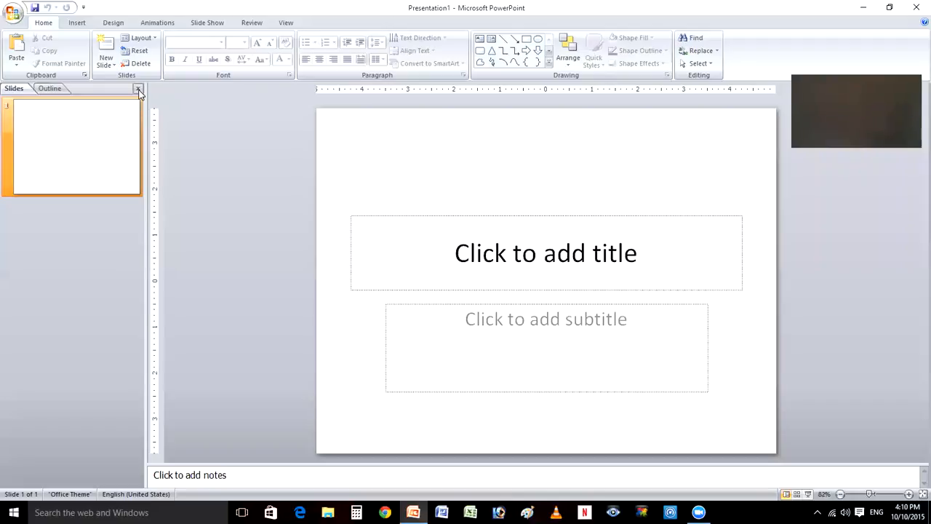
click(138, 89)
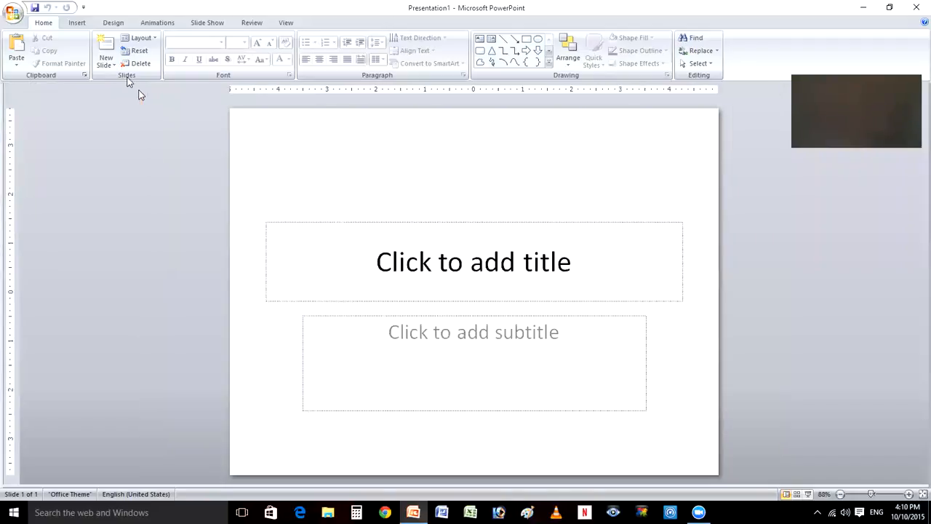
- Change the slide's layout to Blank
click(155, 41)
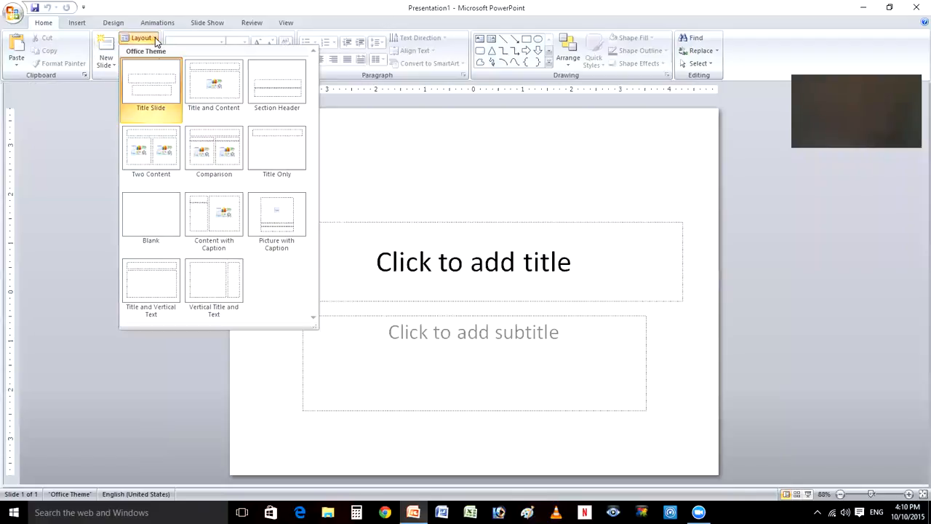
click(161, 222)
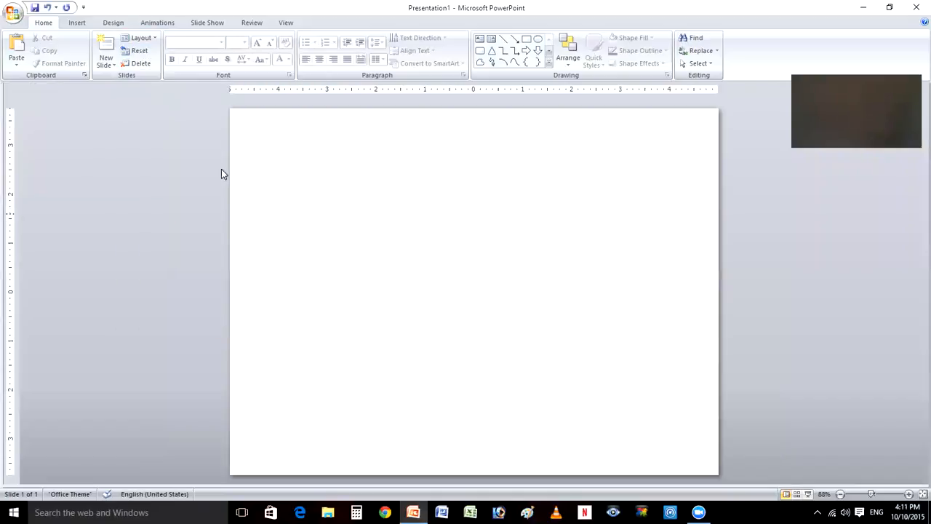
- Draw a rectangle about 13.25" wide and 7.5" high, spanning the slide's full height and extending past both sides
click(78, 23)
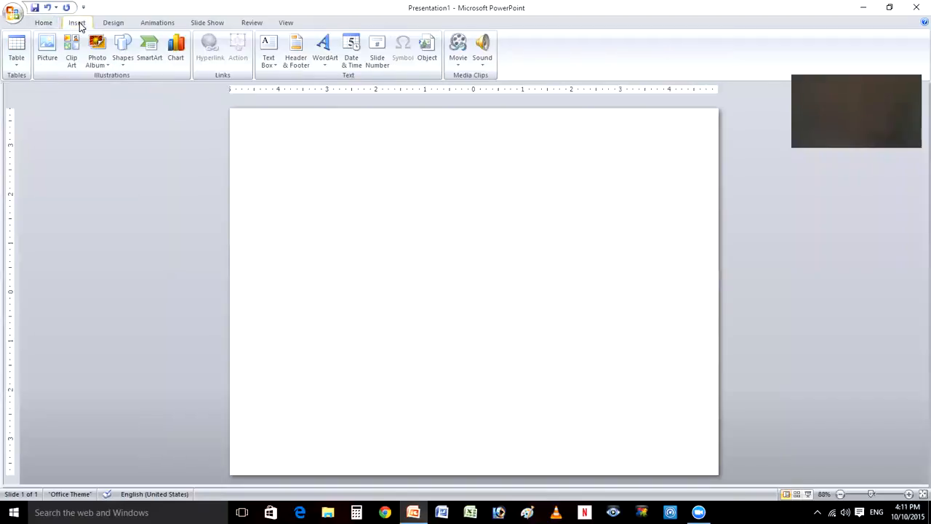
click(127, 53)
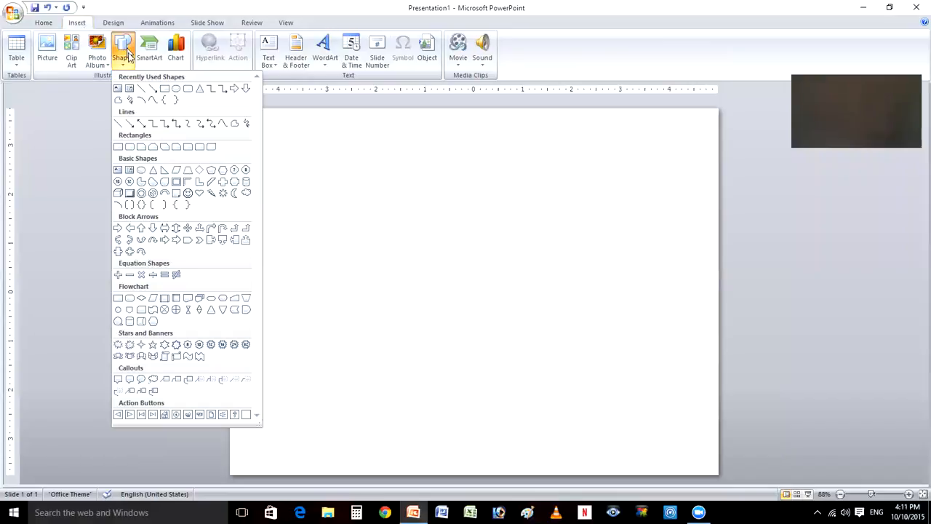
click(166, 89)
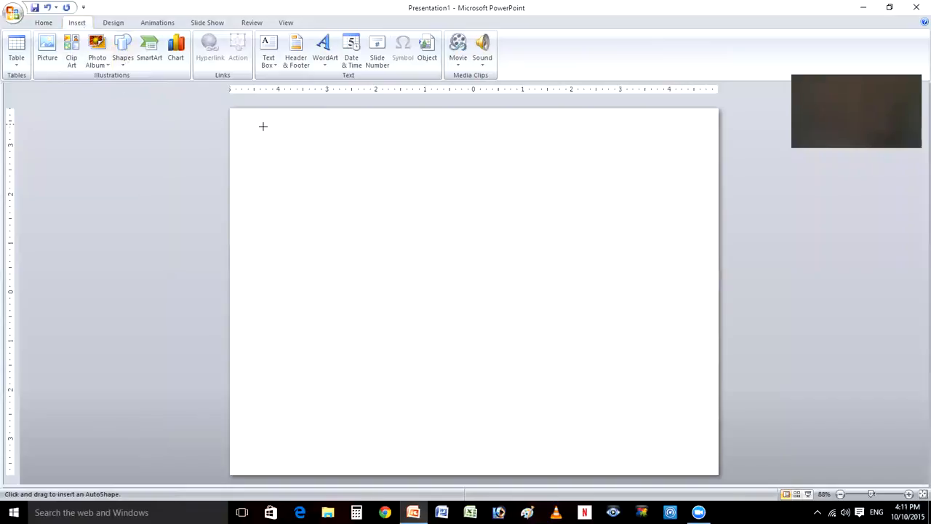
drag(152, 108, 807, 474)
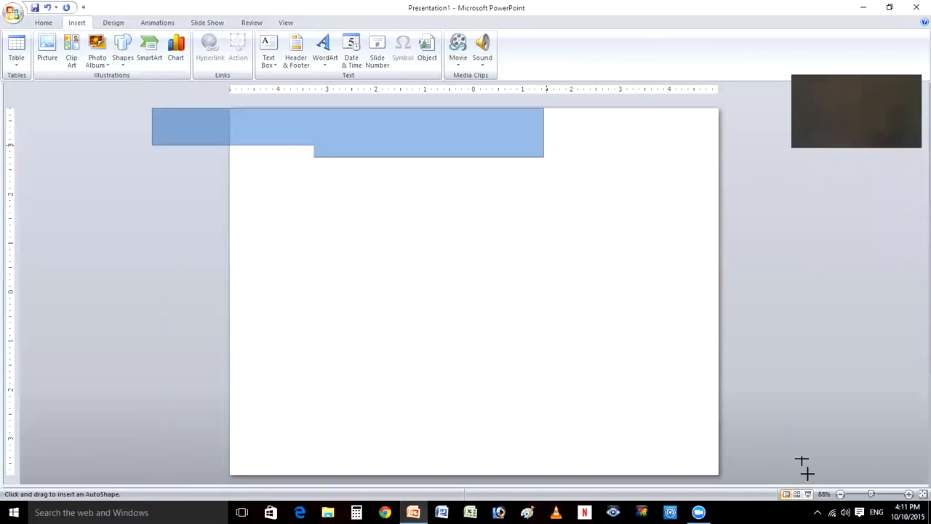
drag(808, 474, 801, 474)
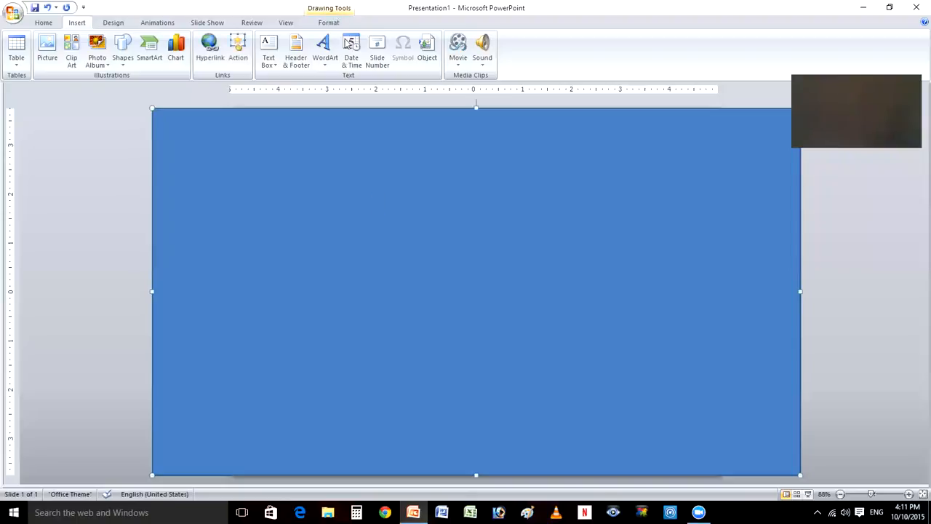
- Apply the Intense Effect - Dark 1 shape style to the rectangle
click(338, 10)
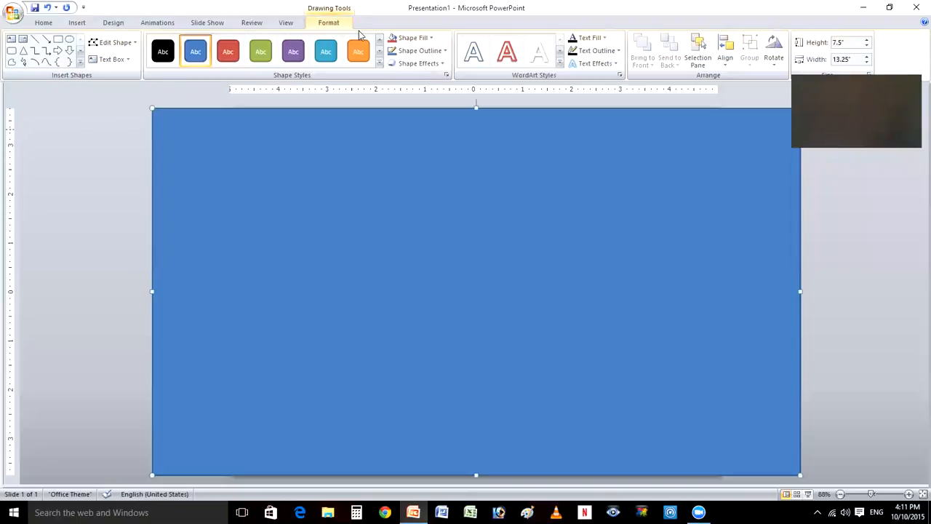
click(379, 63)
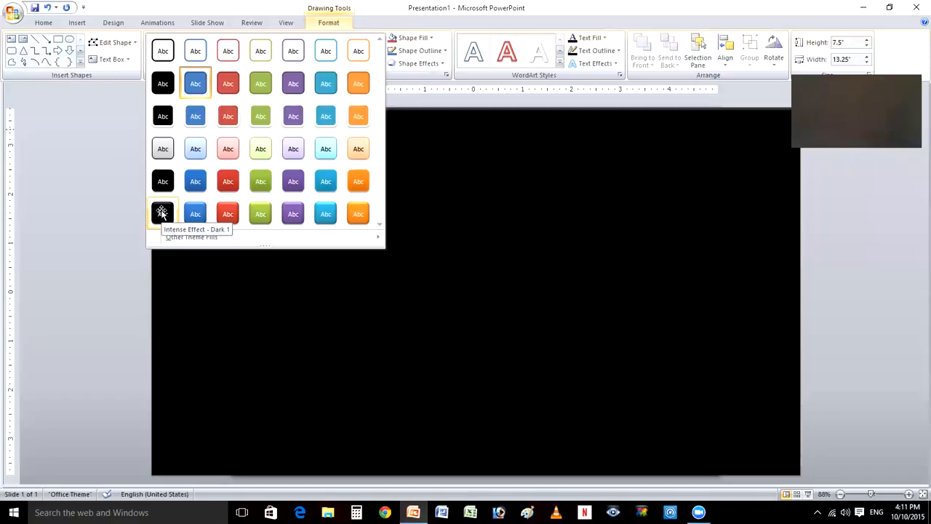
click(162, 212)
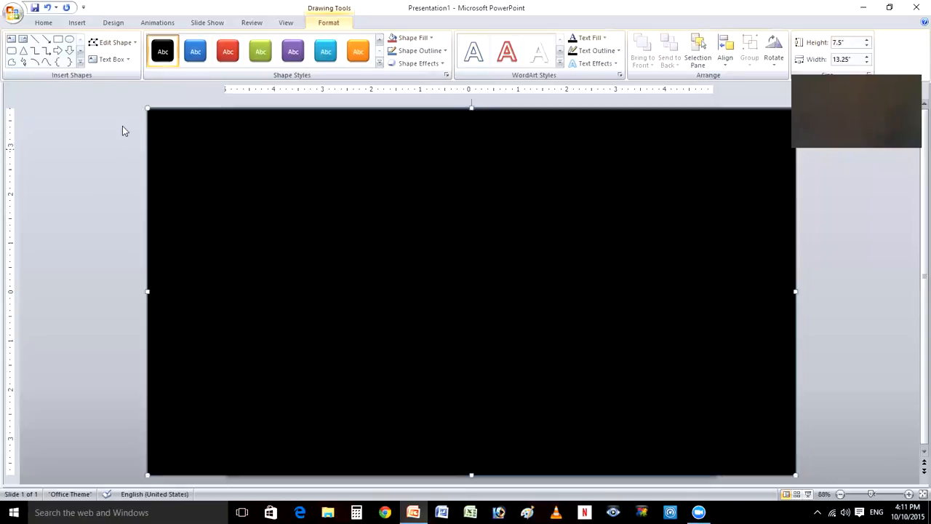
- Start inserting pictures from file and open the 265___10 folder under DCIM on the SDHC (F:) card
click(81, 25)
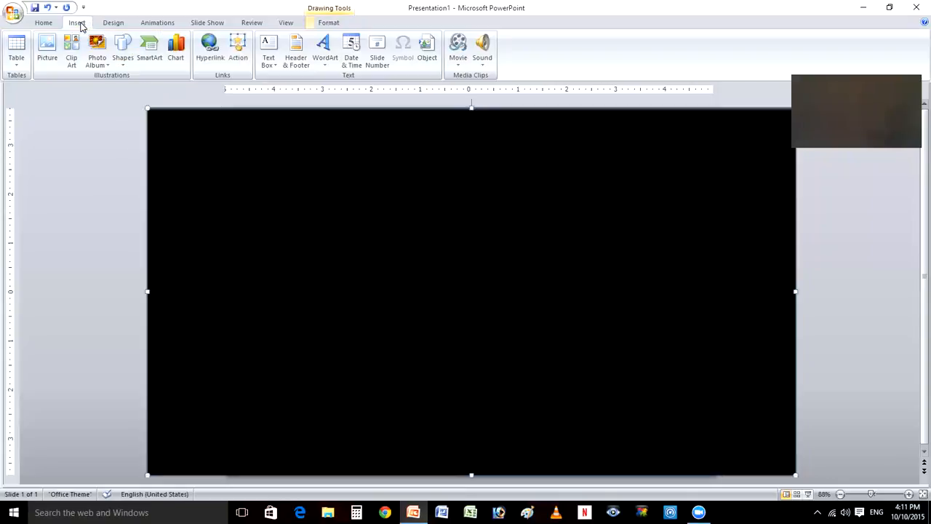
click(51, 47)
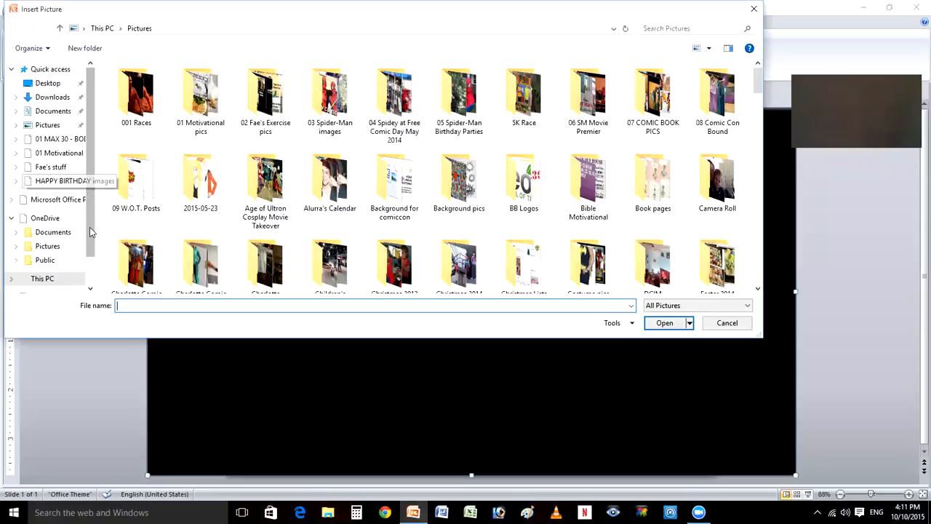
scroll(12, 255, down, 1)
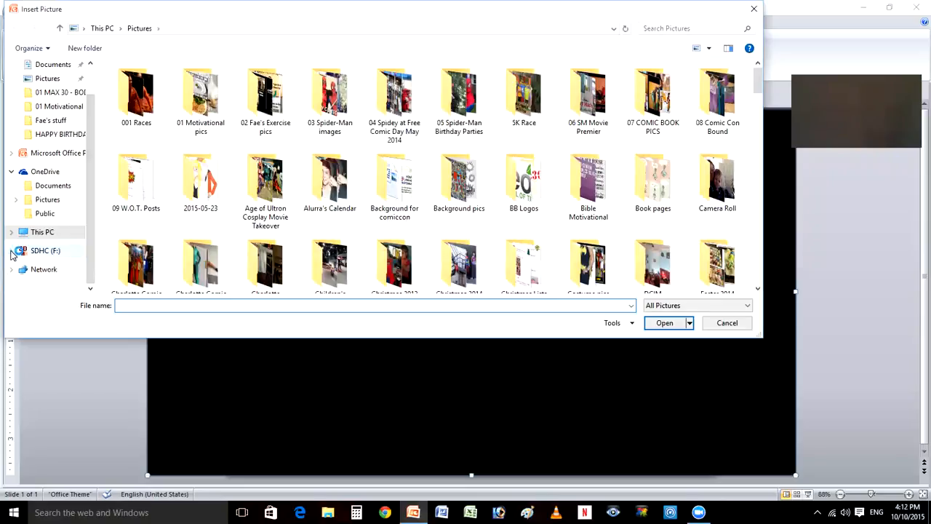
scroll(15, 253, up, 1)
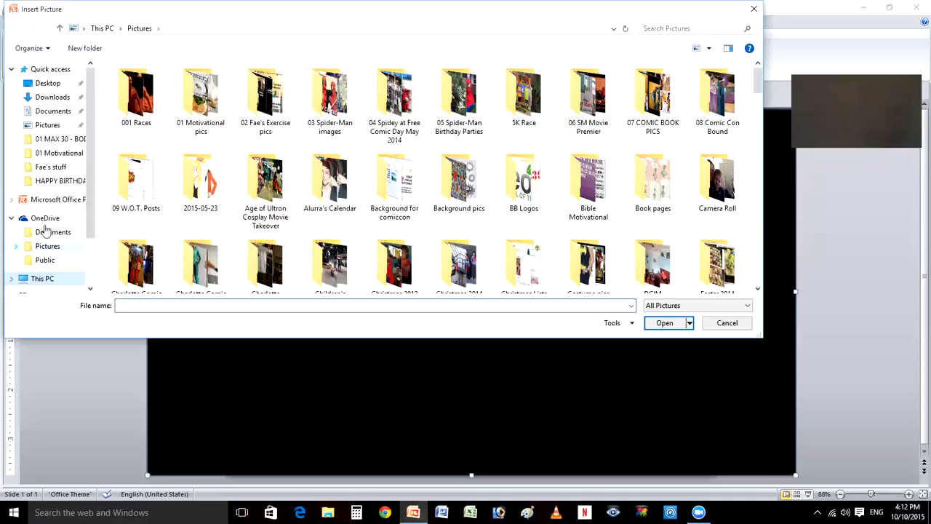
scroll(51, 232, down, 2)
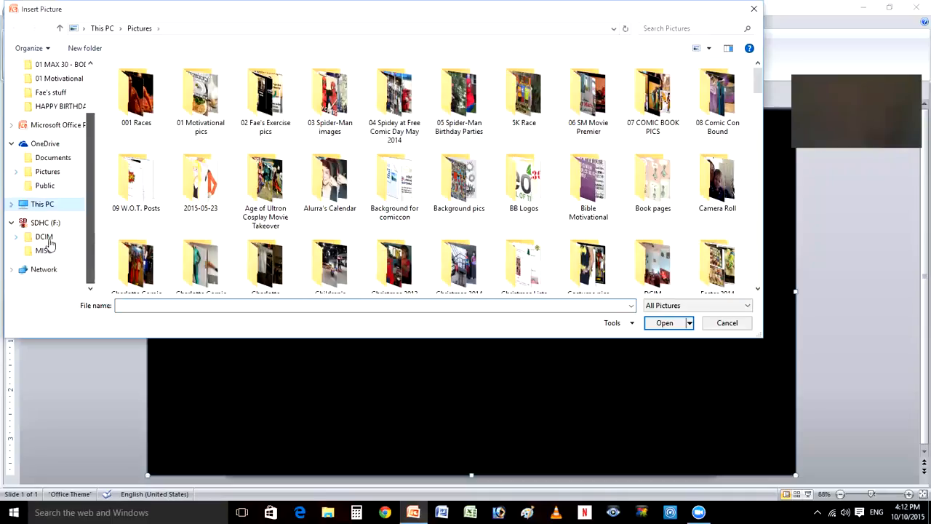
click(18, 238)
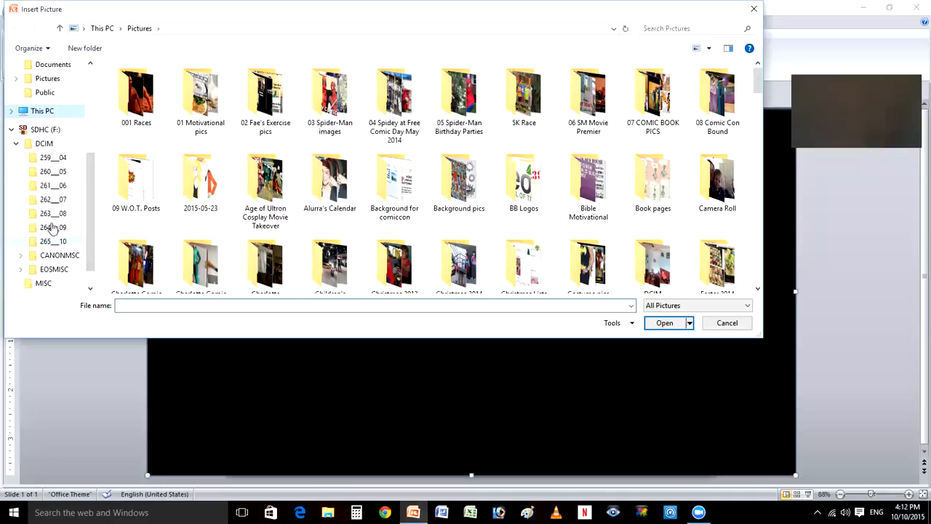
click(51, 242)
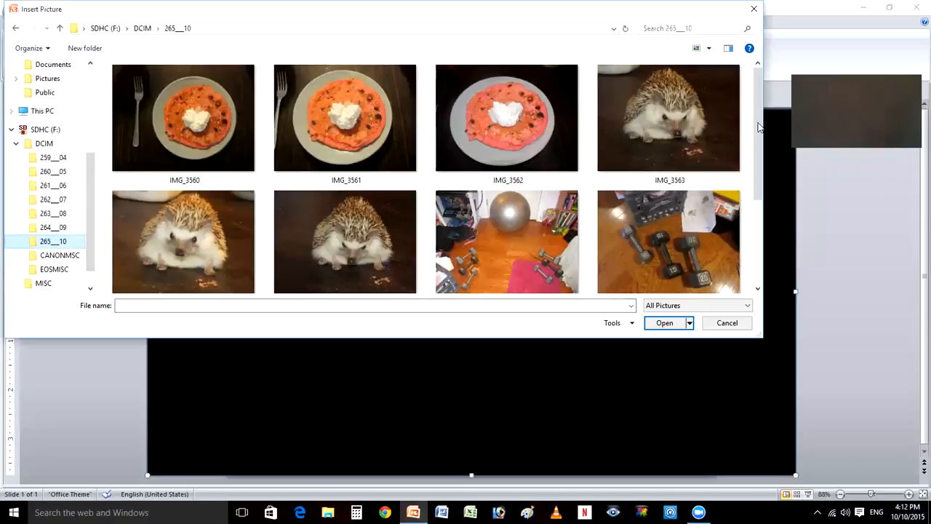
- Insert the pictures IMG_3566, IMG_3568, IMG_3569, IMG_3571 and IMG_3576 together onto the slide
scroll(762, 212, down, 2)
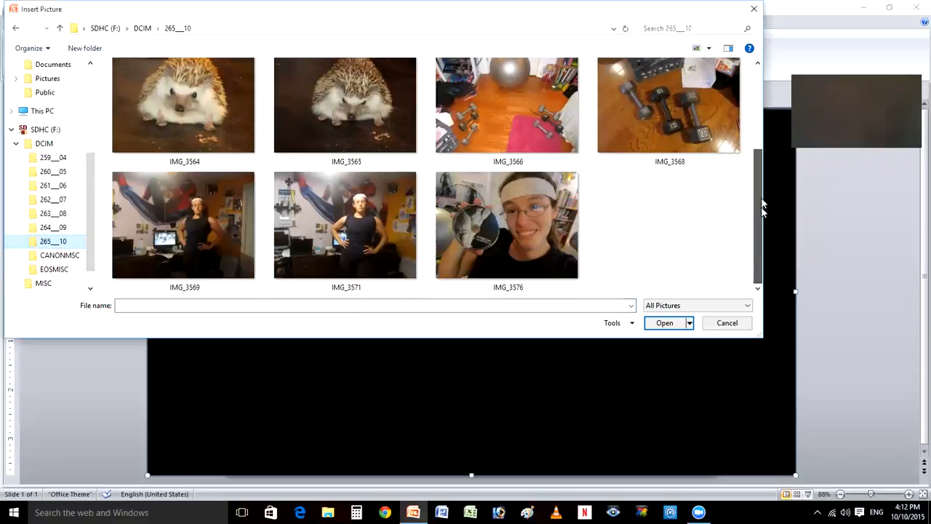
click(509, 114)
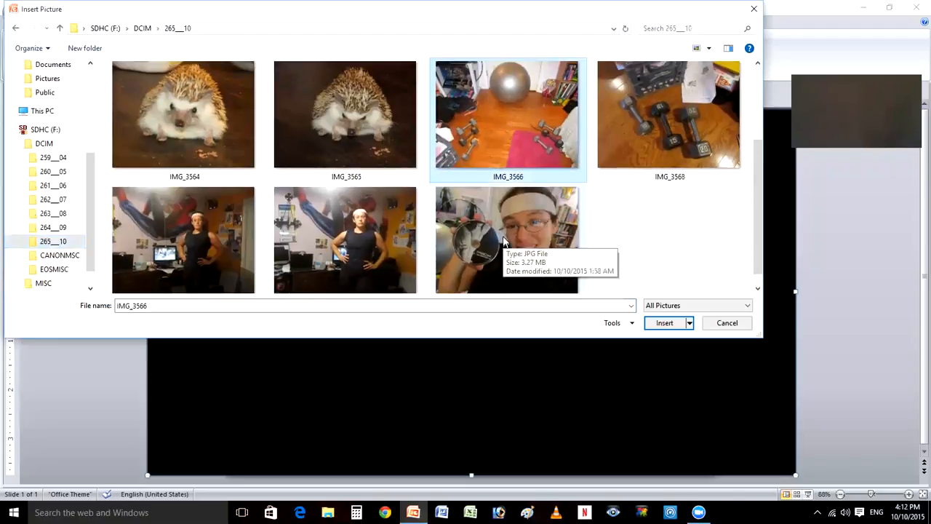
ctrl+click(504, 242)
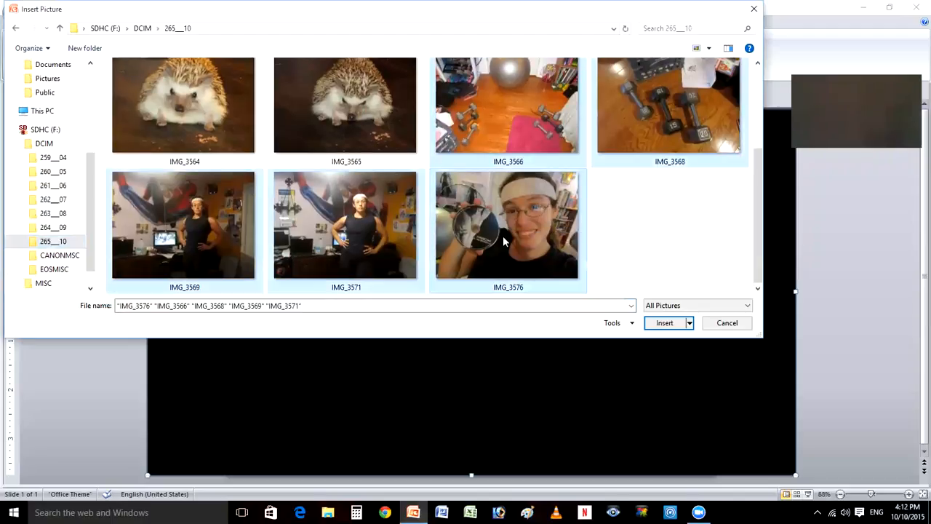
click(665, 324)
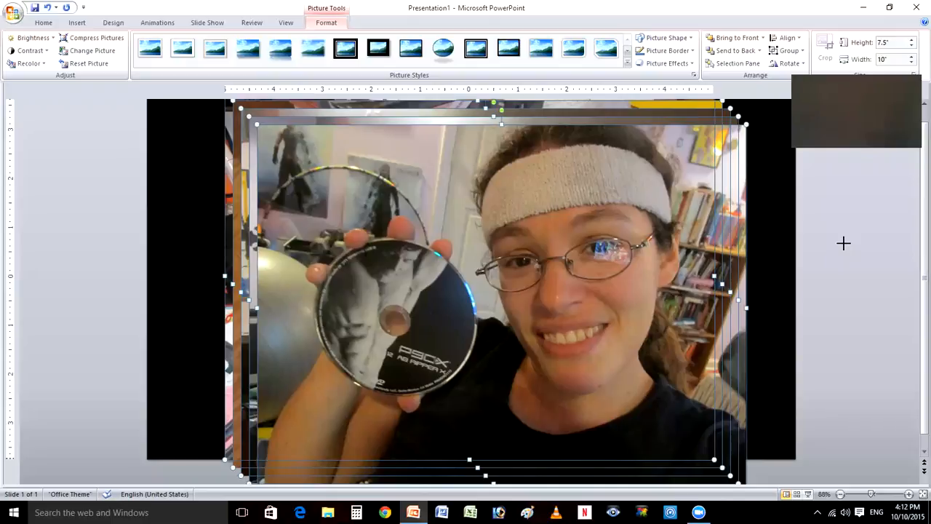
- Shrink all five inserted pictures together to about 5.31" high and 7.08" wide, and deselect them
drag(569, 301, 570, 301)
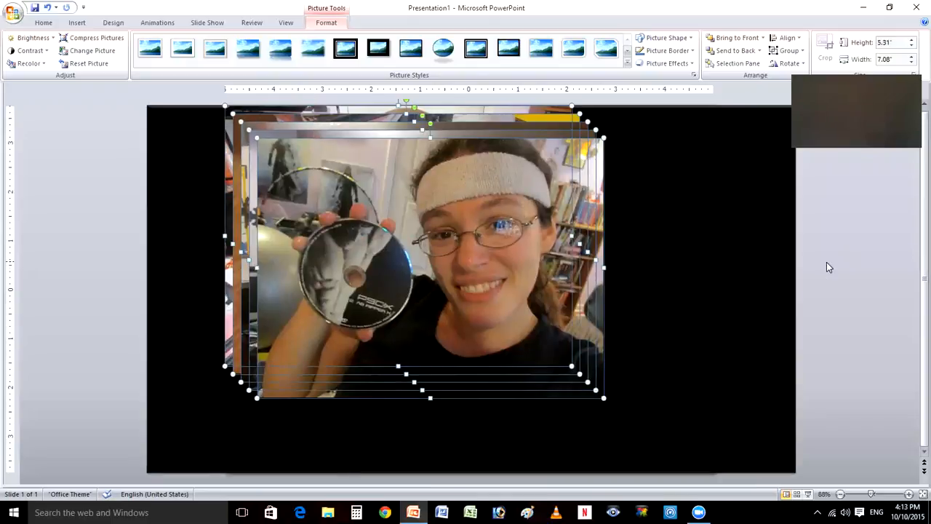
click(844, 277)
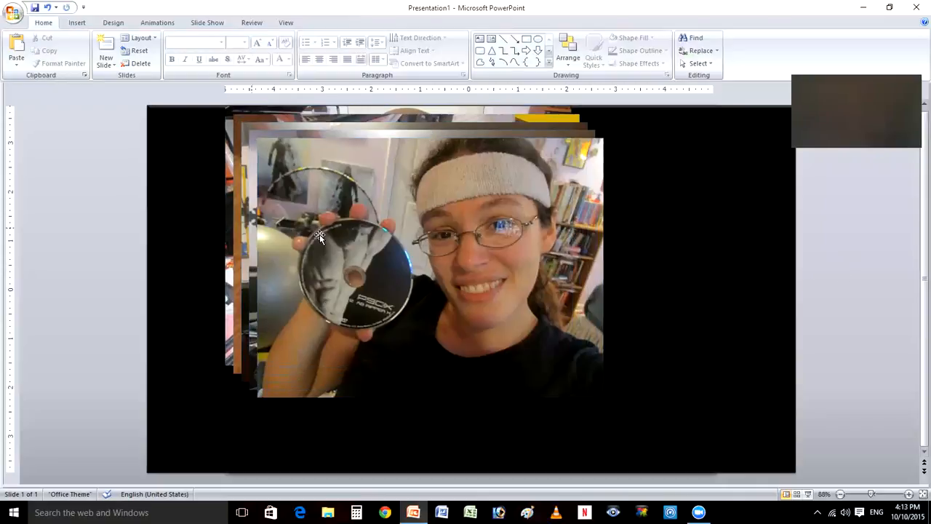
- Shrink the disc selfie picture to about 4.08" by 5.44" and move it off the stack, overlapping the rectangle's right edge
click(400, 231)
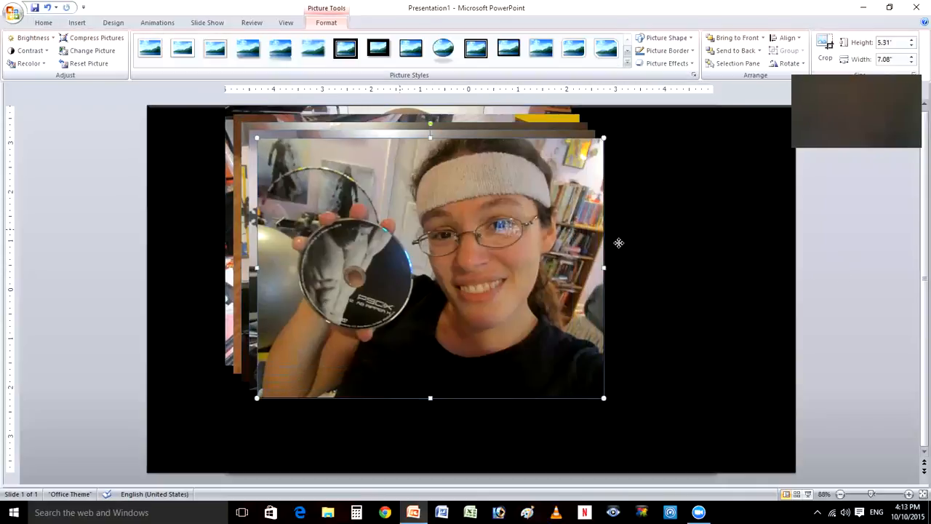
drag(618, 243, 619, 243)
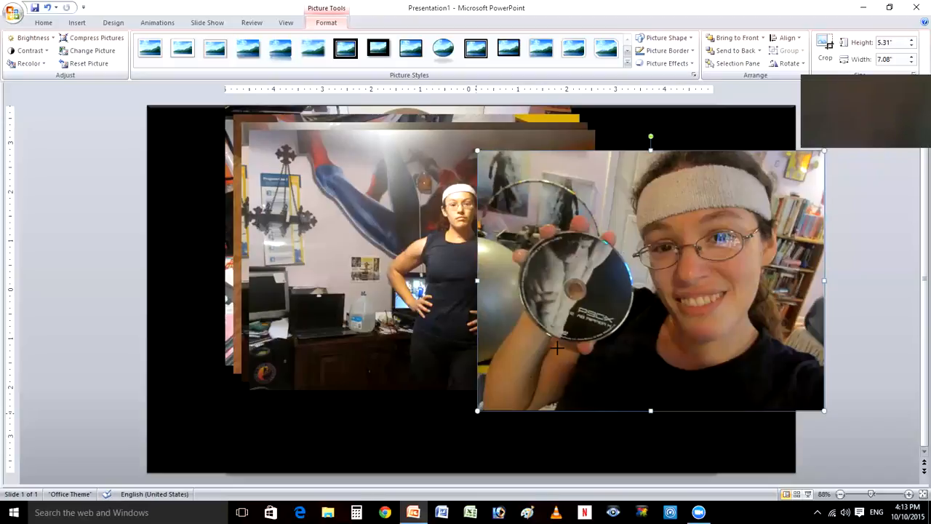
drag(477, 412, 558, 348)
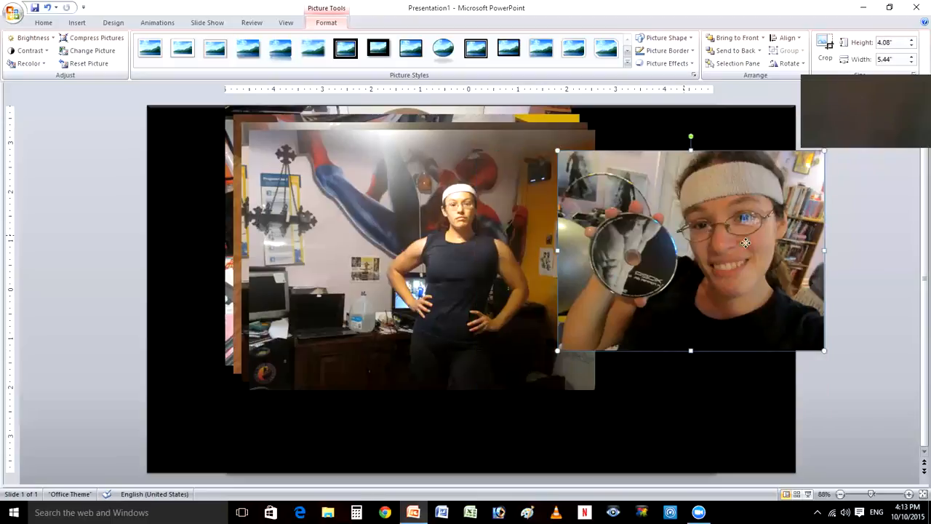
drag(753, 241, 755, 246)
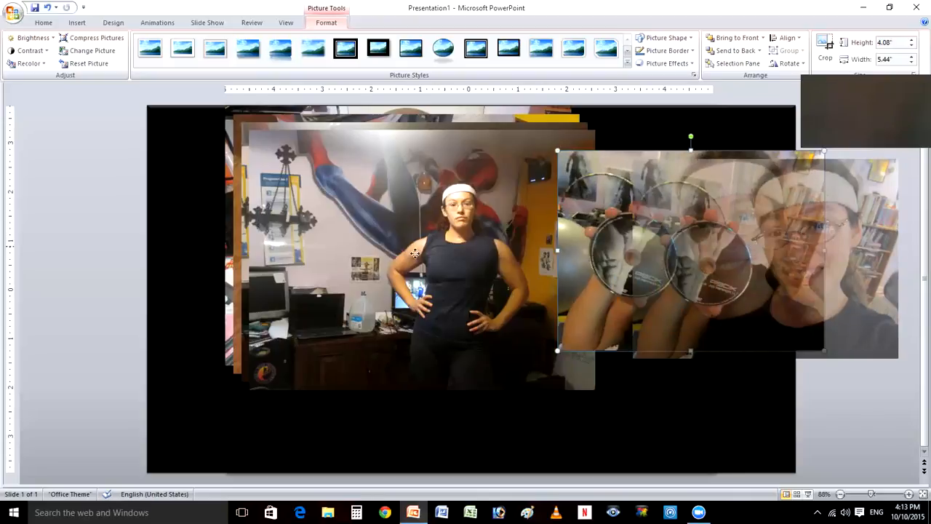
drag(755, 247, 755, 246)
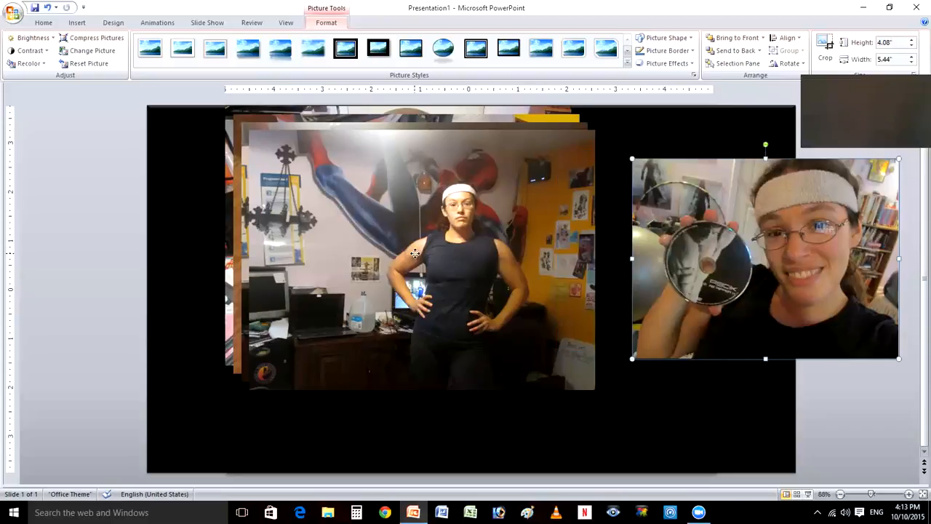
- Crop the front standing picture around the upper body to about 3.75" high and 3.17" wide, and deselect it
click(354, 125)
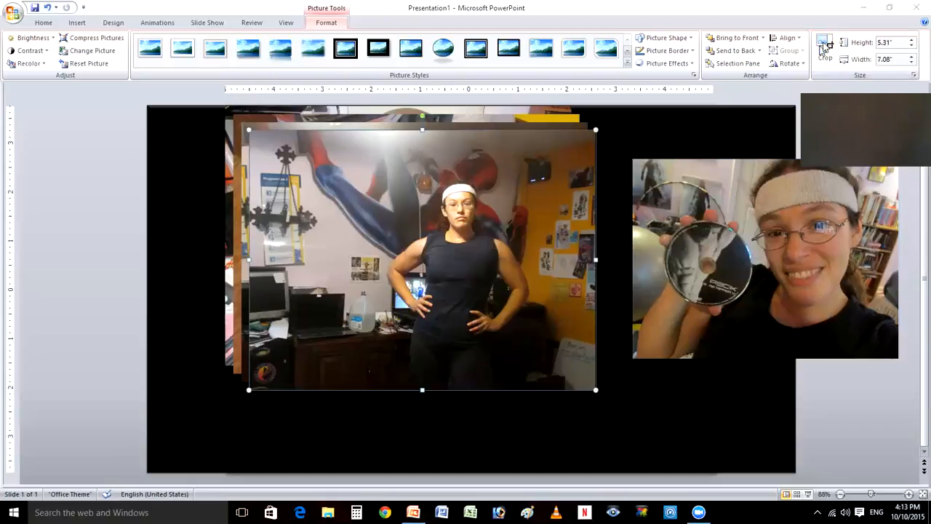
click(825, 46)
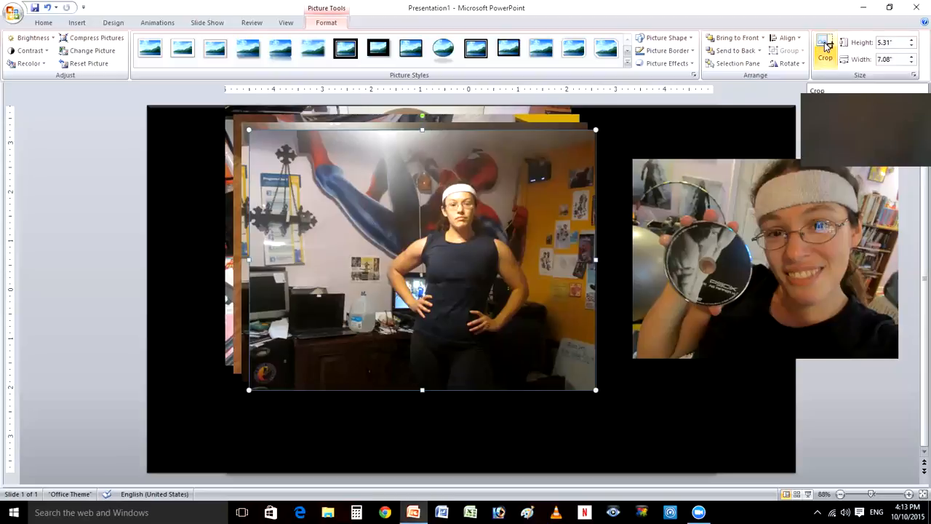
click(825, 45)
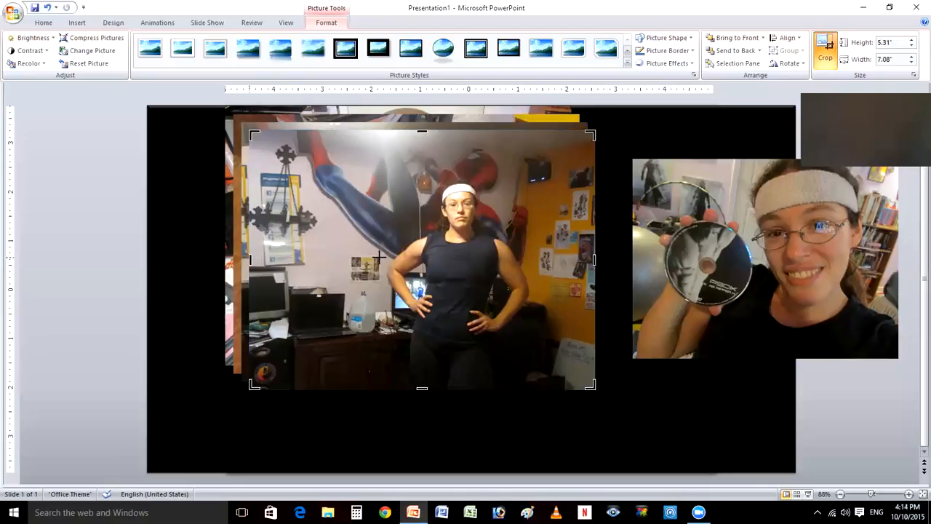
mouse_move(378, 256)
mouse_down()
mouse_move(555, 273)
mouse_move(536, 269)
mouse_up()
drag(457, 132, 457, 172)
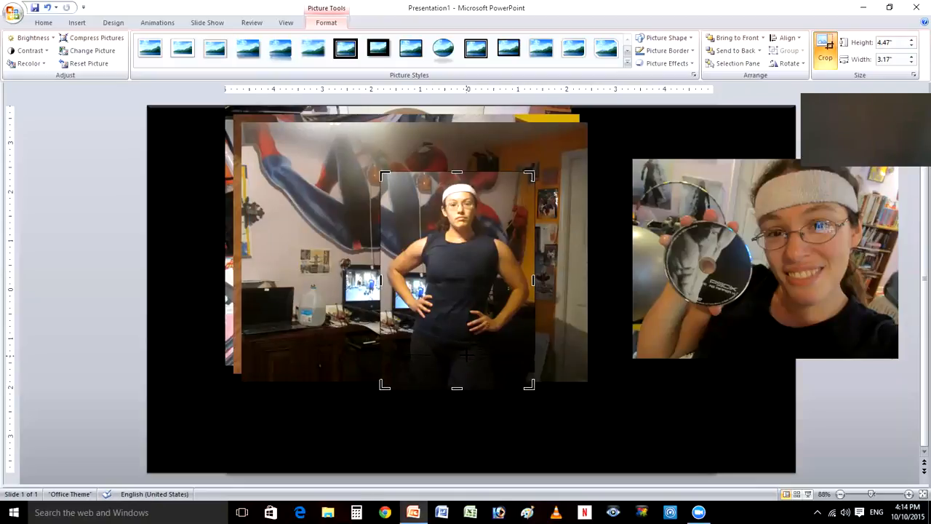
drag(457, 386, 457, 350)
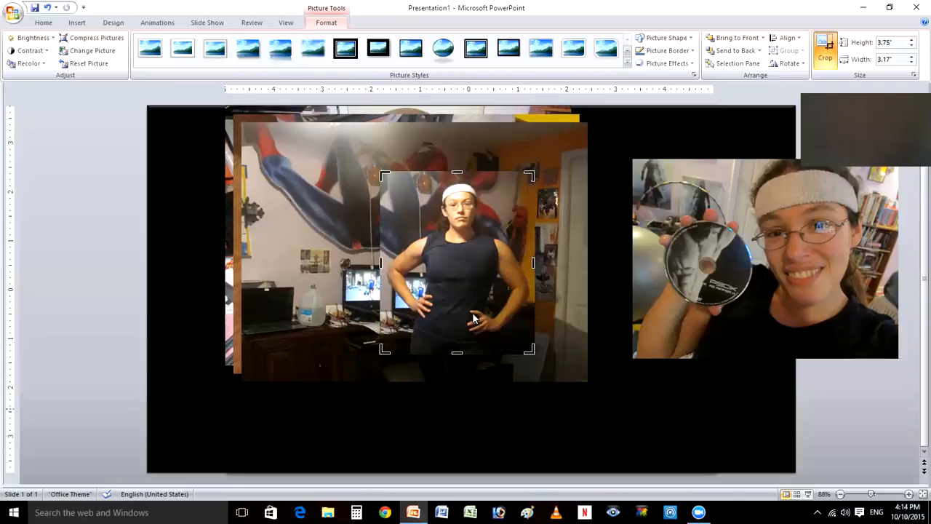
click(630, 412)
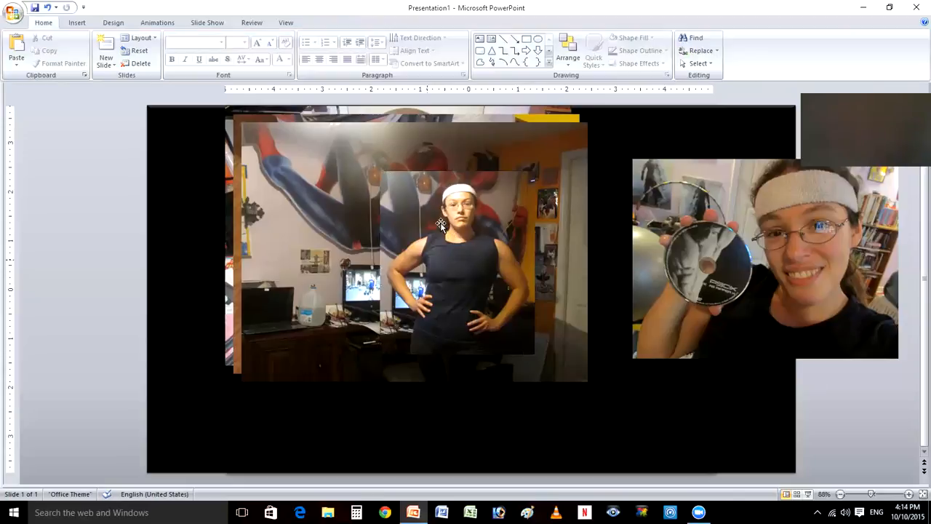
- Move the cropped standing picture off the stack so it overlaps the black rectangle's left edge, and deselect it
click(469, 245)
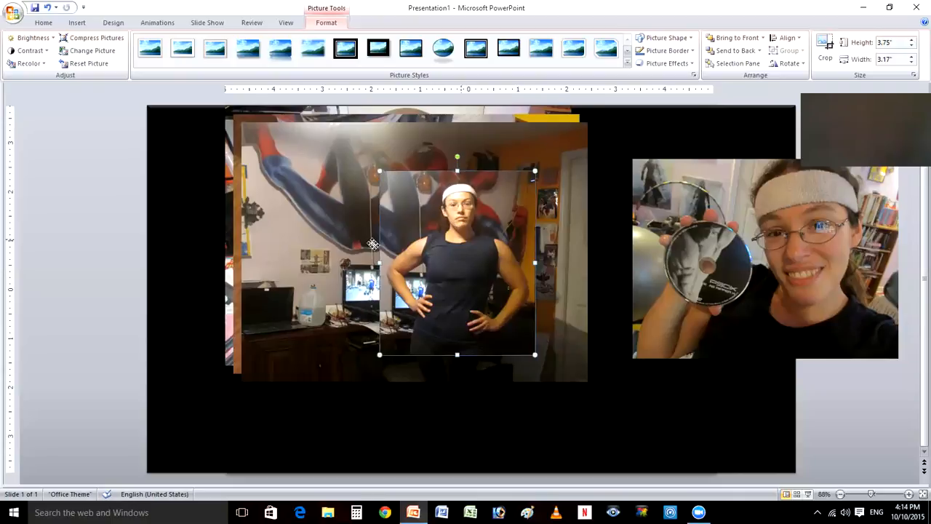
drag(373, 243, 372, 243)
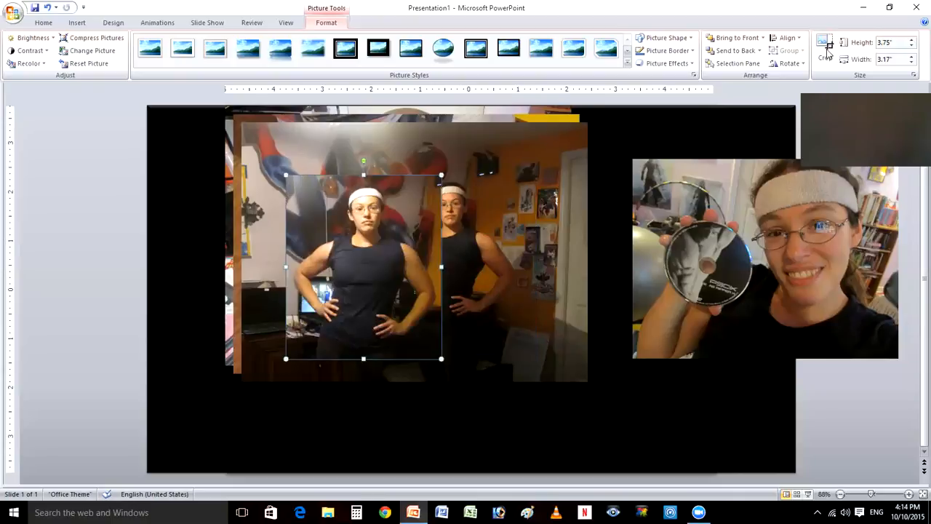
click(827, 48)
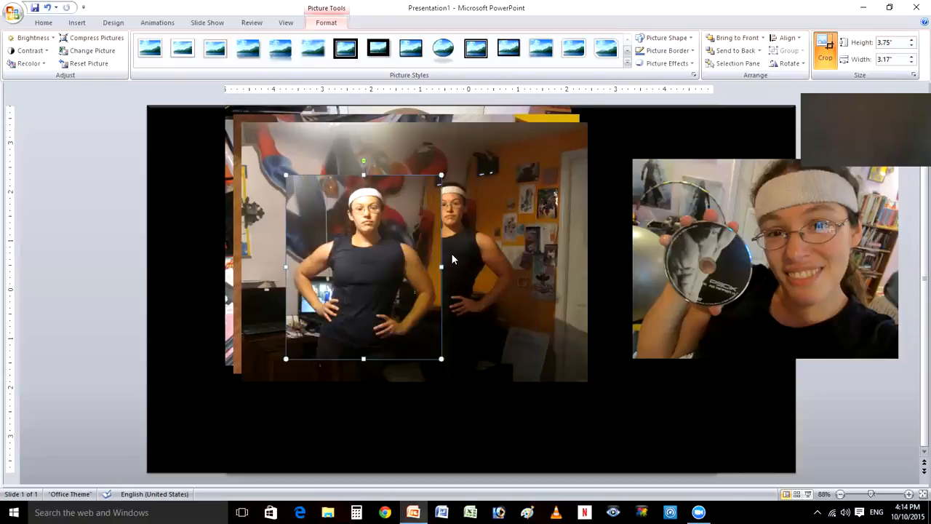
click(369, 236)
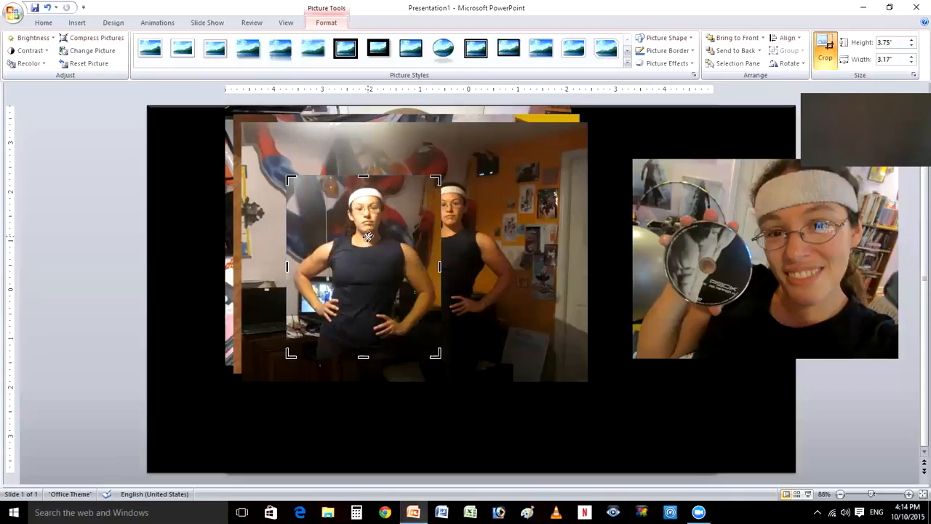
drag(369, 236, 128, 189)
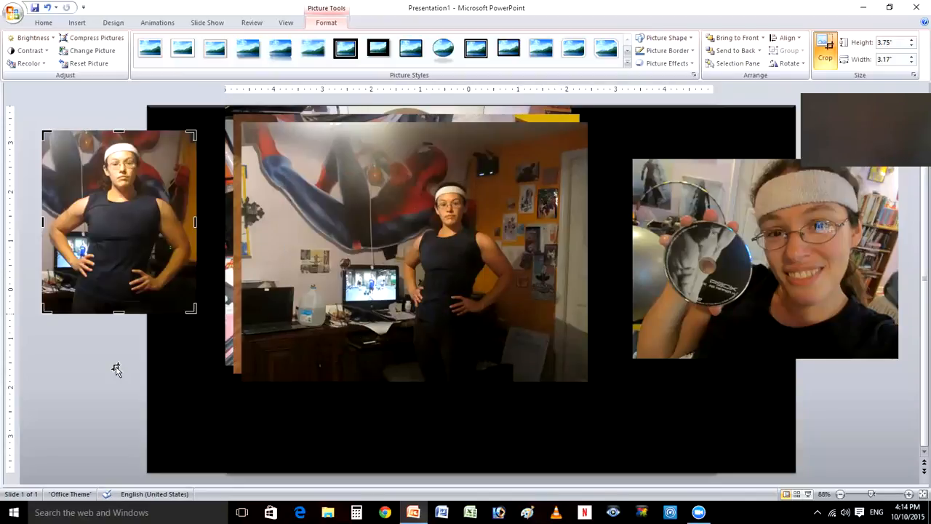
click(116, 359)
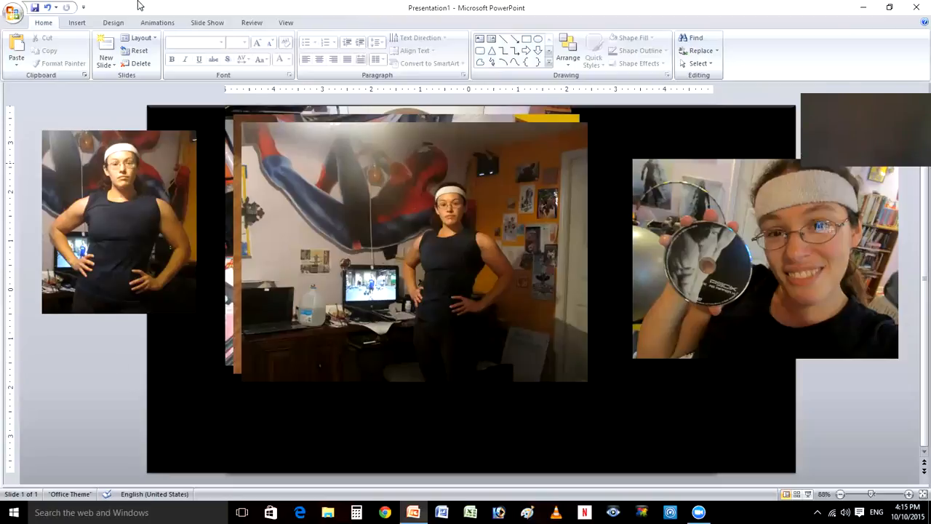
- Crop the second standing picture on its left, right and top sides to about 4.22" high and 3.58" wide
click(418, 254)
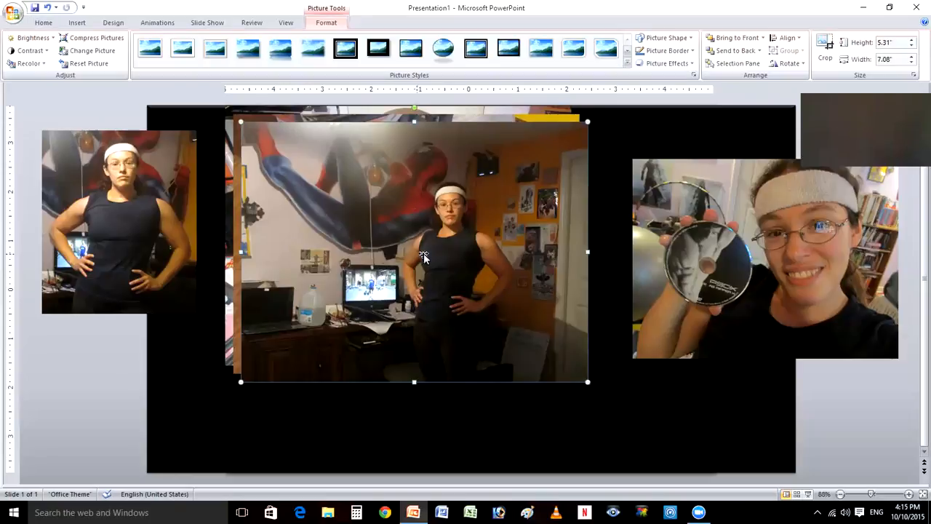
click(827, 50)
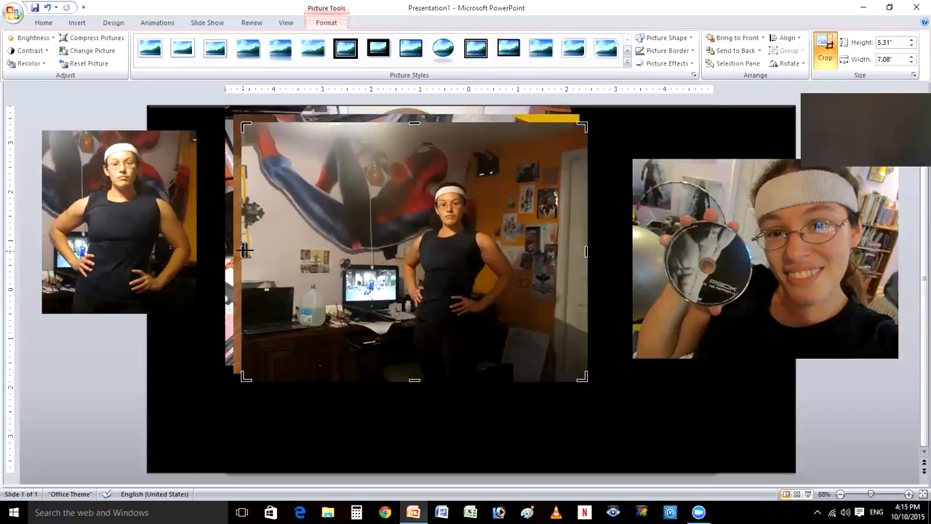
drag(246, 250, 347, 251)
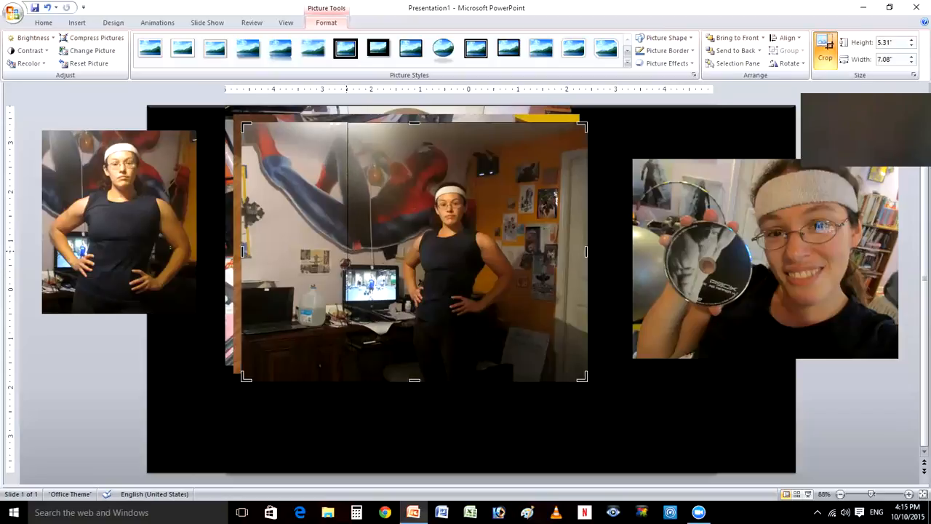
drag(586, 251, 521, 255)
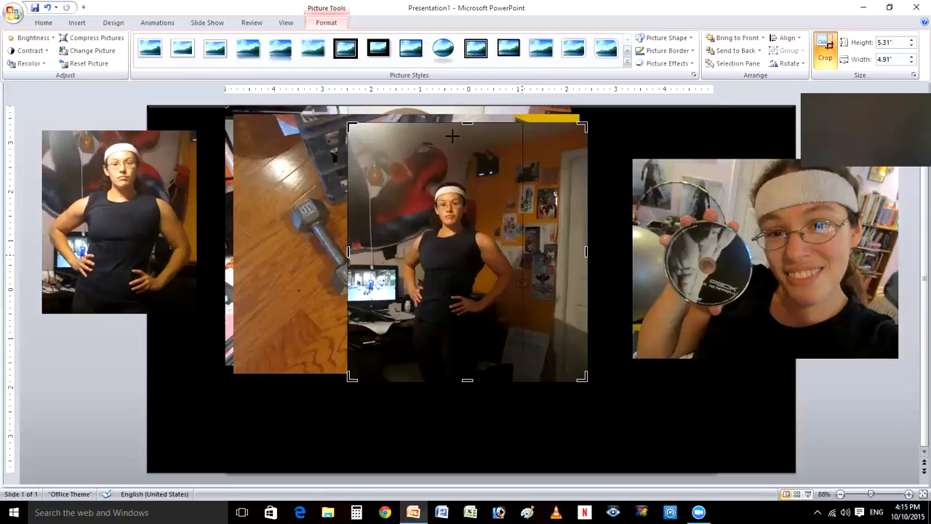
drag(433, 135, 441, 170)
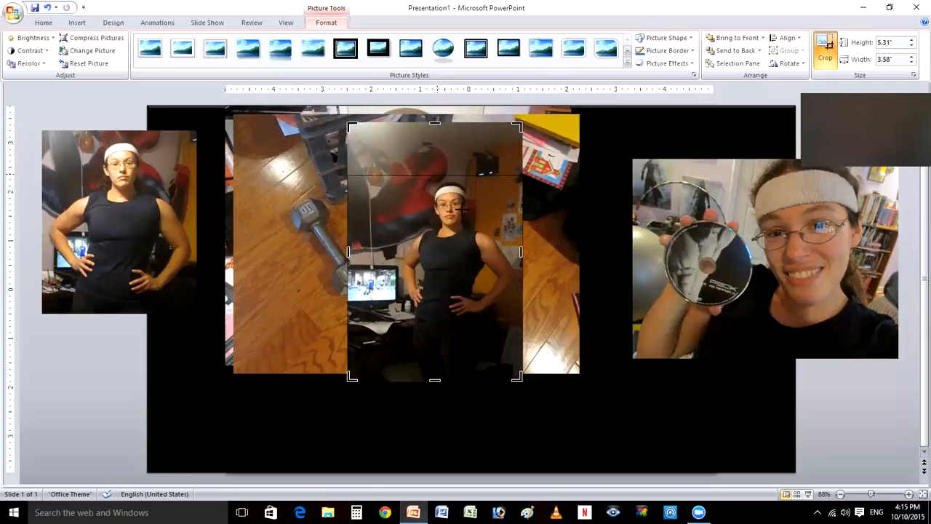
- Place the first cropped standing picture beside the second one for comparison, and delete the second, darker picture
click(121, 217)
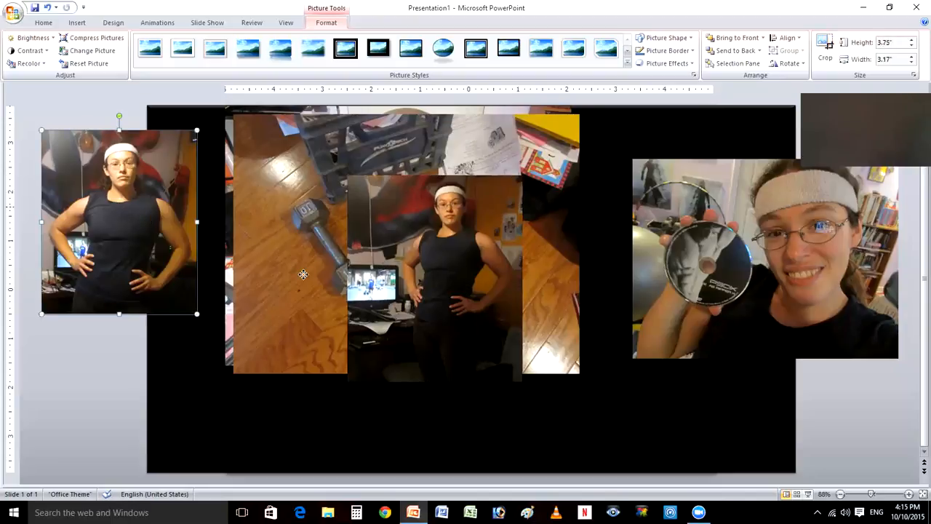
drag(303, 274, 267, 294)
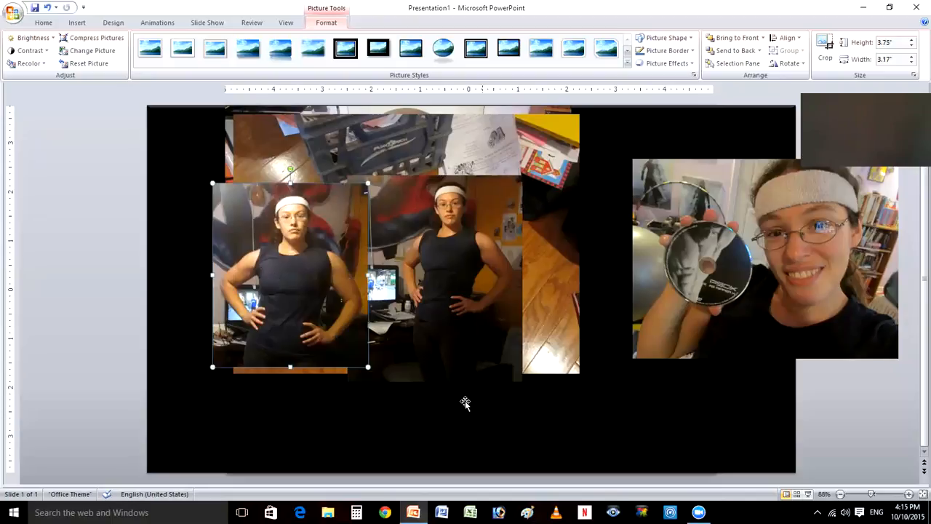
click(494, 254)
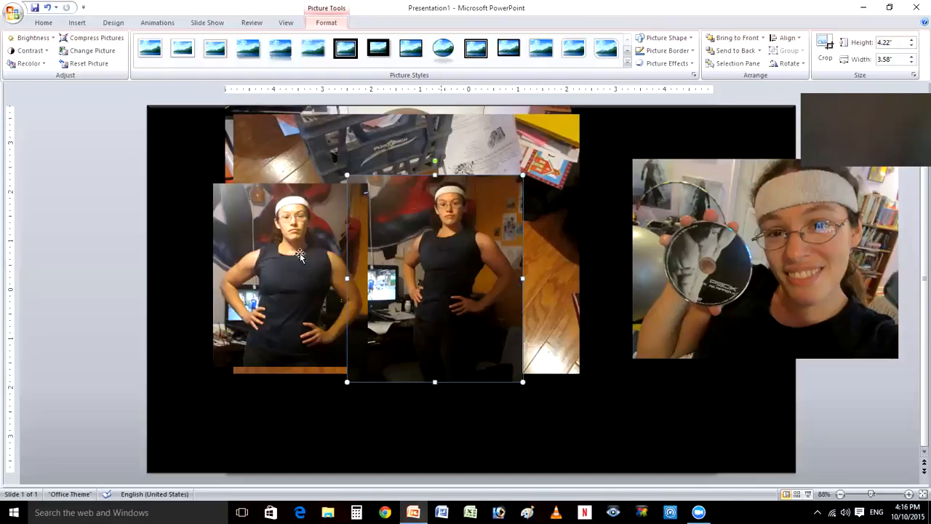
key(Delete)
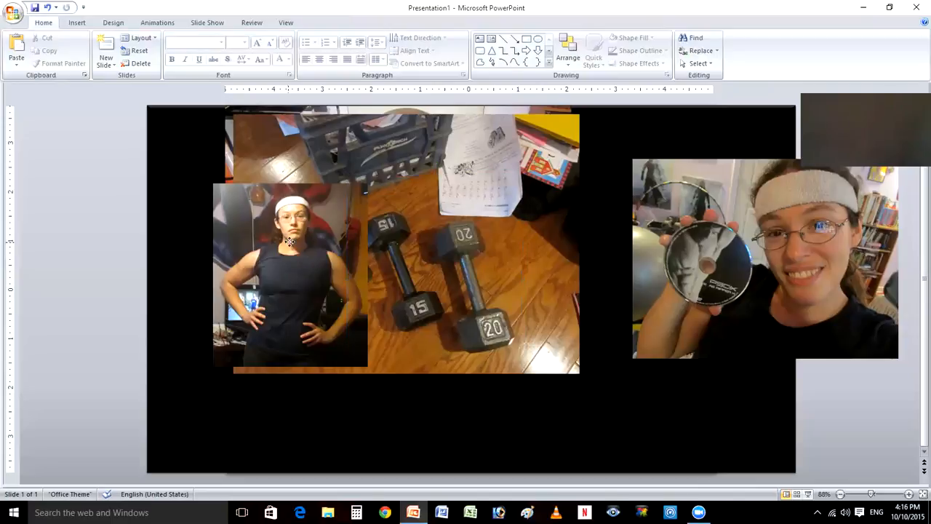
- Move the remaining standing picture back over the black rectangle's left edge, clear of the stack
click(289, 243)
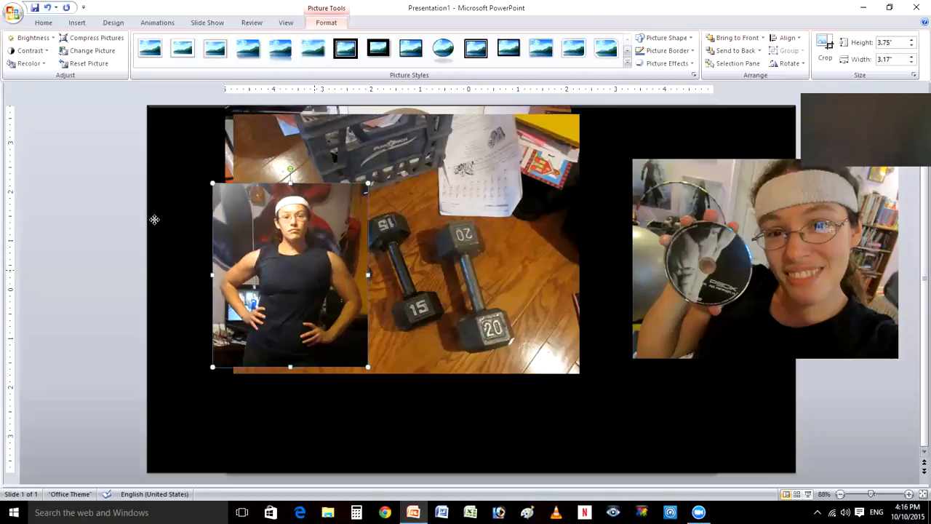
drag(154, 220, 144, 211)
- Crop the left and right sides of the close-up dumbbell picture to a width of about 5.67", and deselect it
click(406, 246)
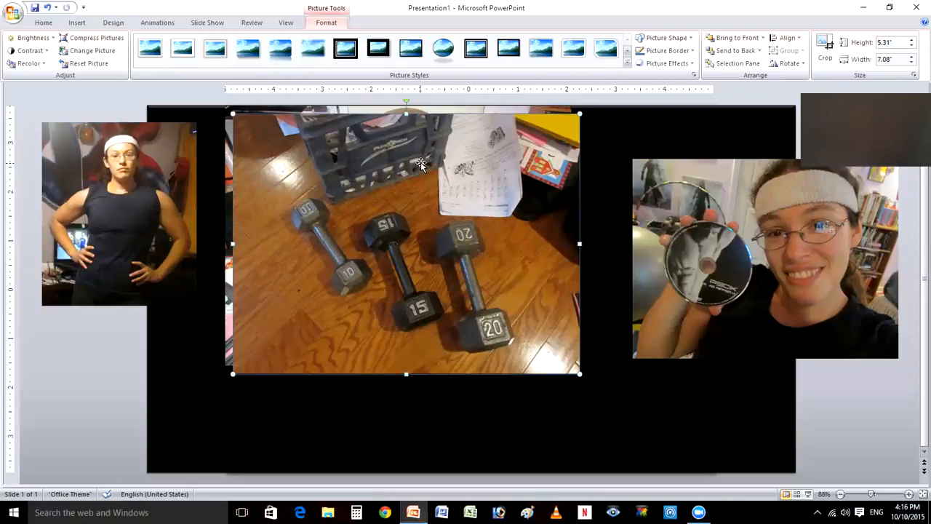
click(825, 55)
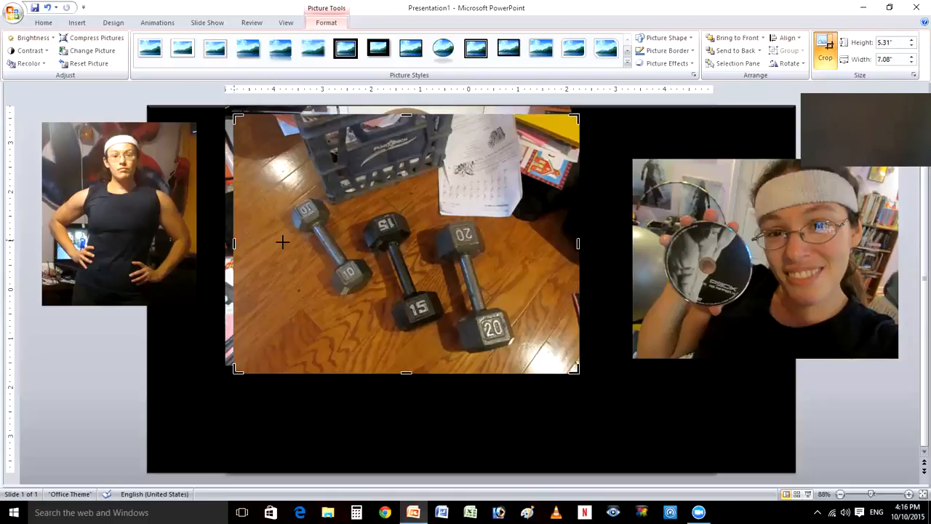
drag(283, 242, 276, 243)
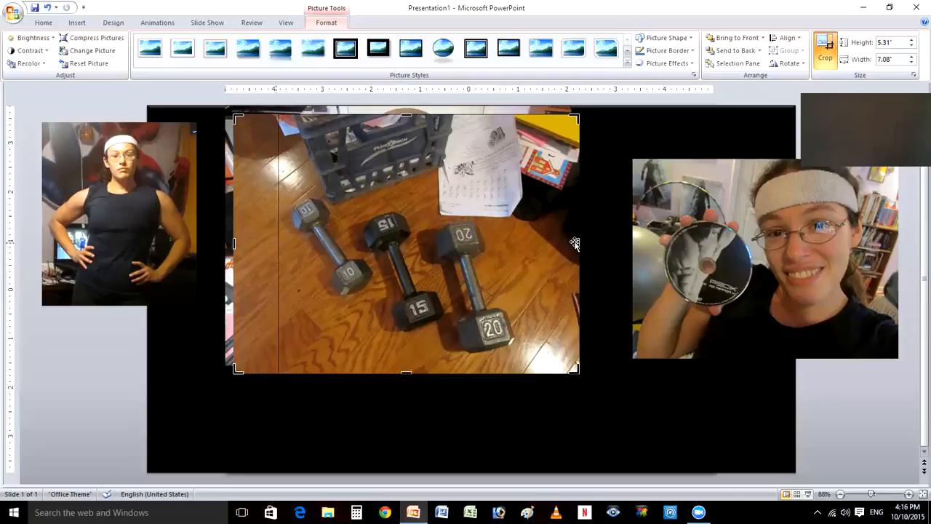
drag(578, 243, 556, 243)
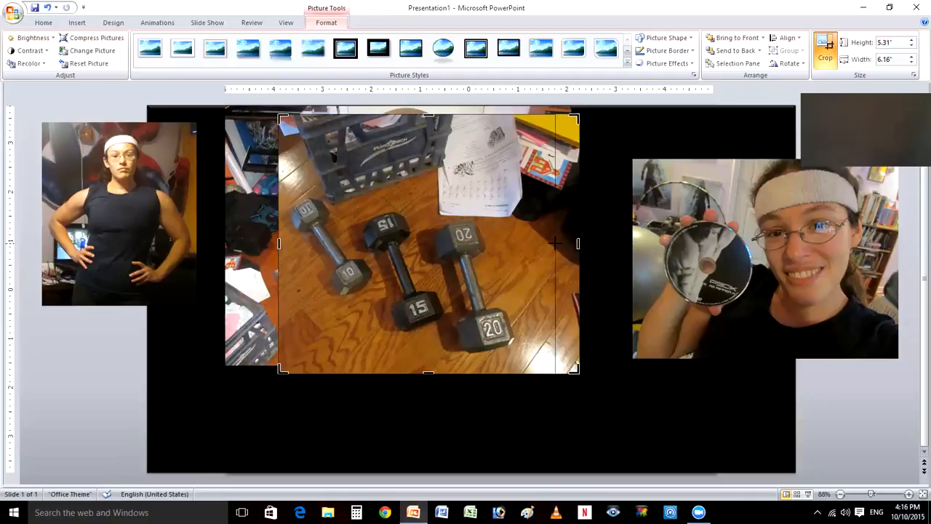
drag(555, 243, 556, 243)
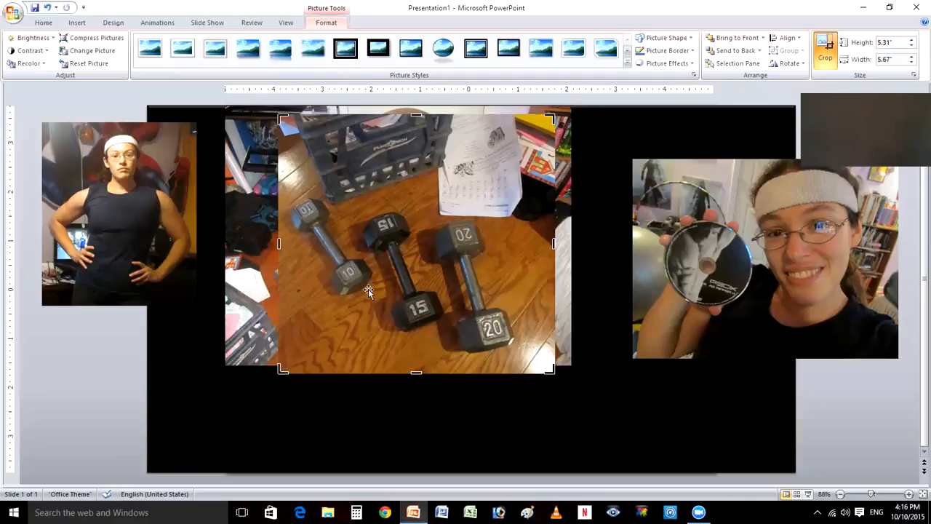
click(386, 271)
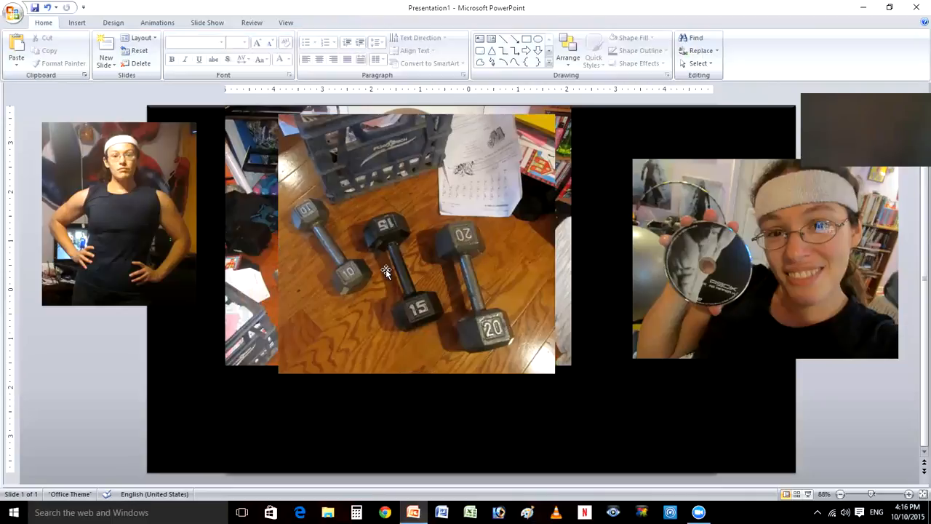
- Shrink the close-up dumbbell picture proportionally to about 4.06" high and 4.33" wide
click(281, 372)
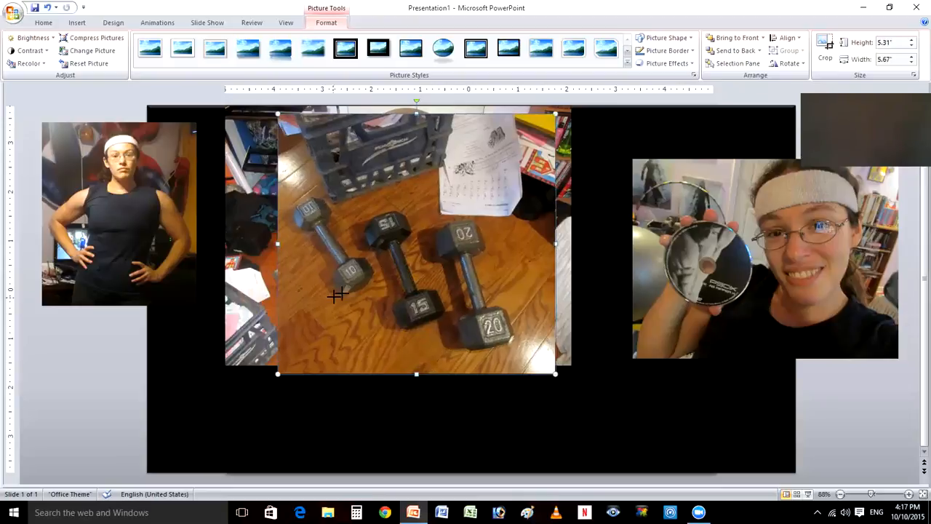
drag(342, 293, 388, 226)
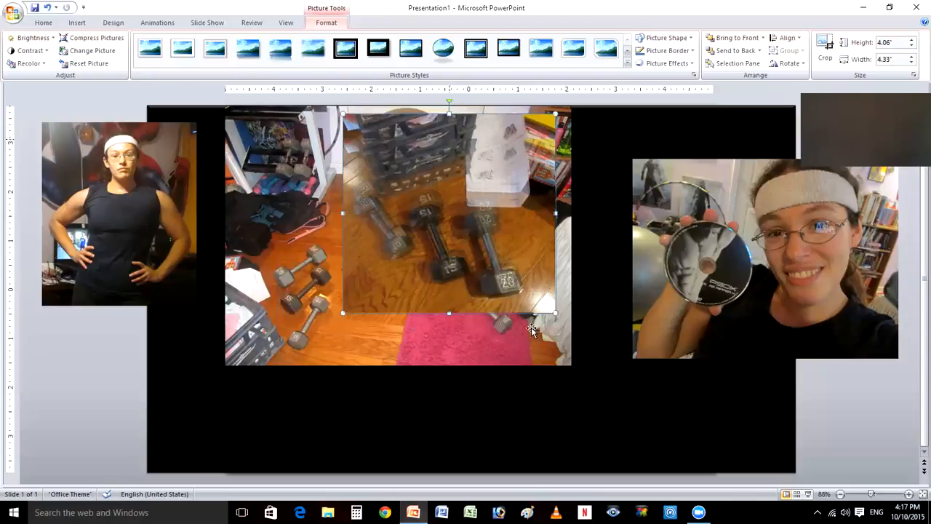
- Undo the last height change of the dumbbell picture and move it directly below the standing picture, with left edges aligned
key(ctrl+z)
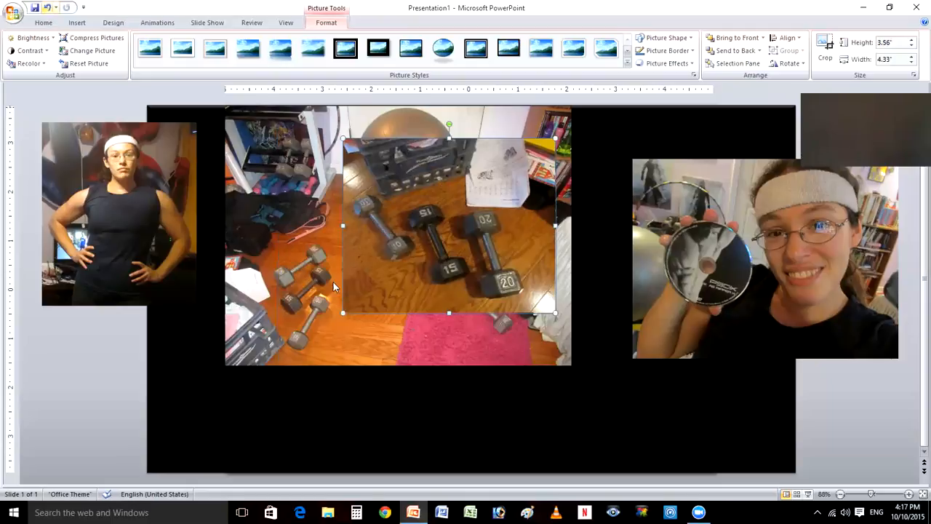
key(ctrl+z)
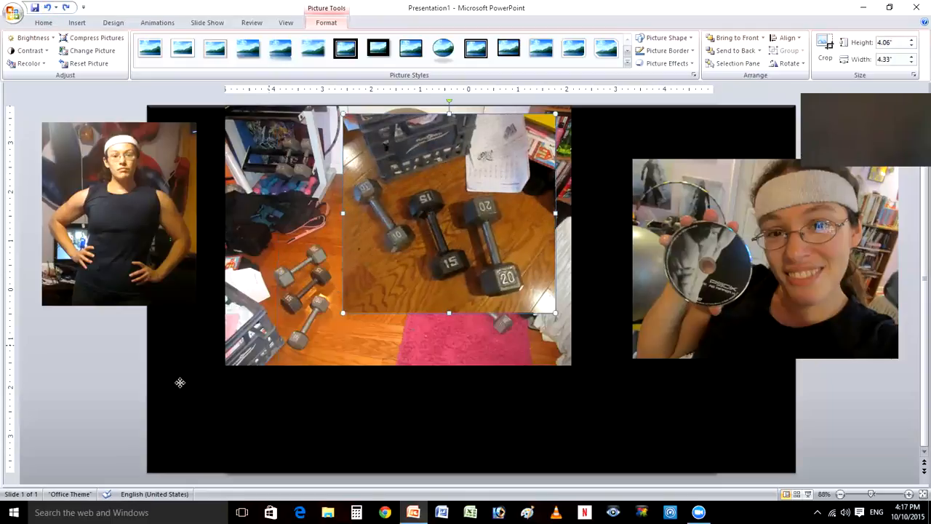
mouse_move(180, 383)
mouse_down()
mouse_move(148, 371)
mouse_move(464, 182)
mouse_move(164, 374)
mouse_up()
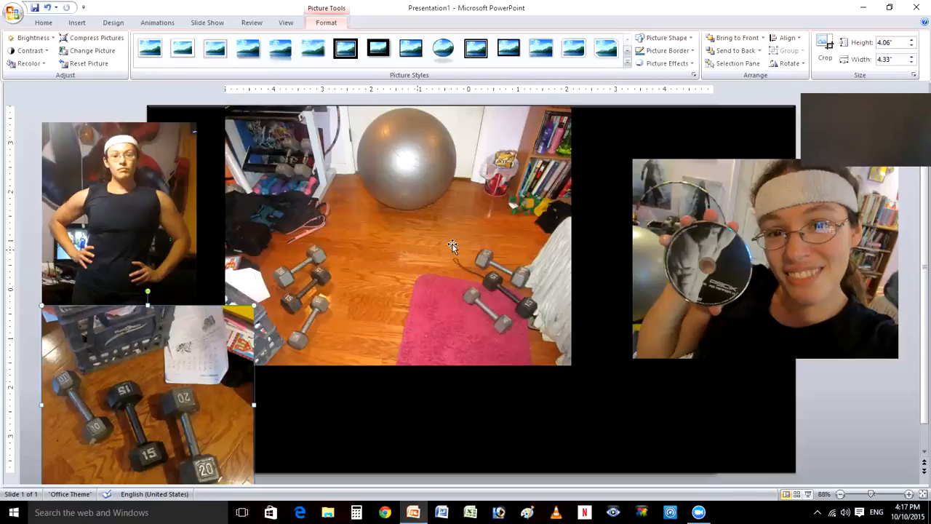
- Shrink the exercise ball room picture proportionally to about 4.48" high and 5.97" wide
click(483, 247)
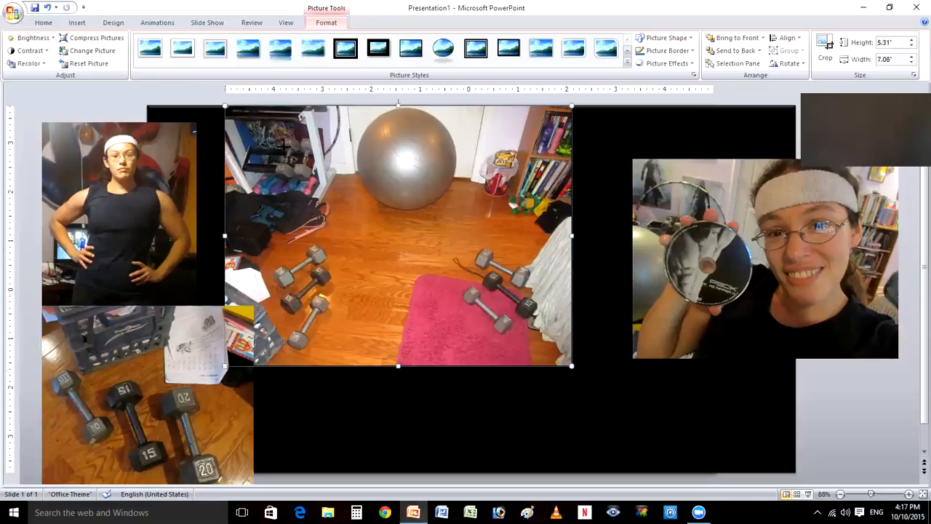
drag(225, 105, 466, 335)
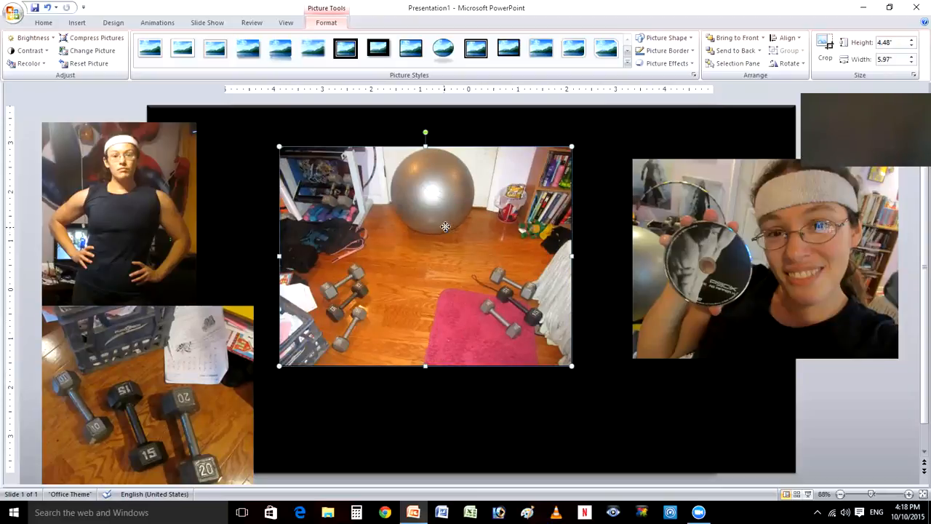
- Move the standing picture into the upper-left corner of the black rectangle and place the exercise ball room picture to its right, with top edges aligned
drag(460, 257, 467, 309)
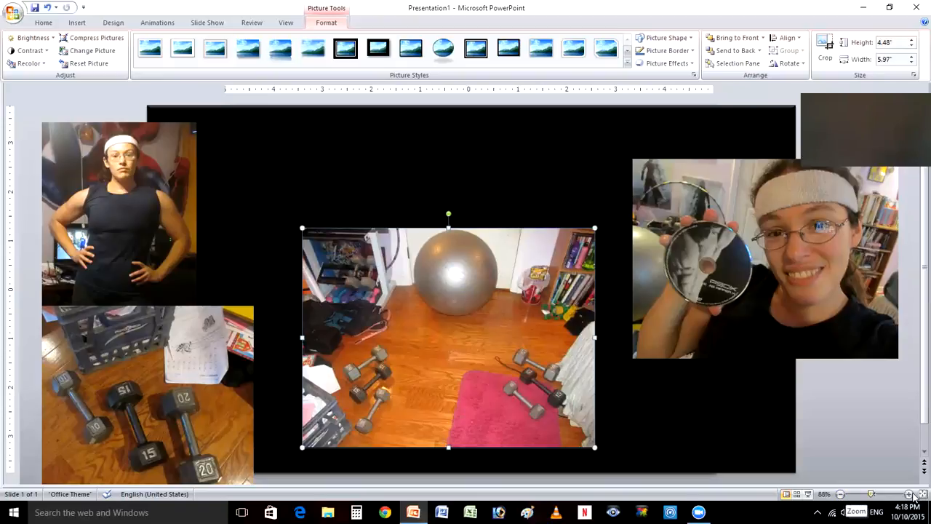
click(840, 495)
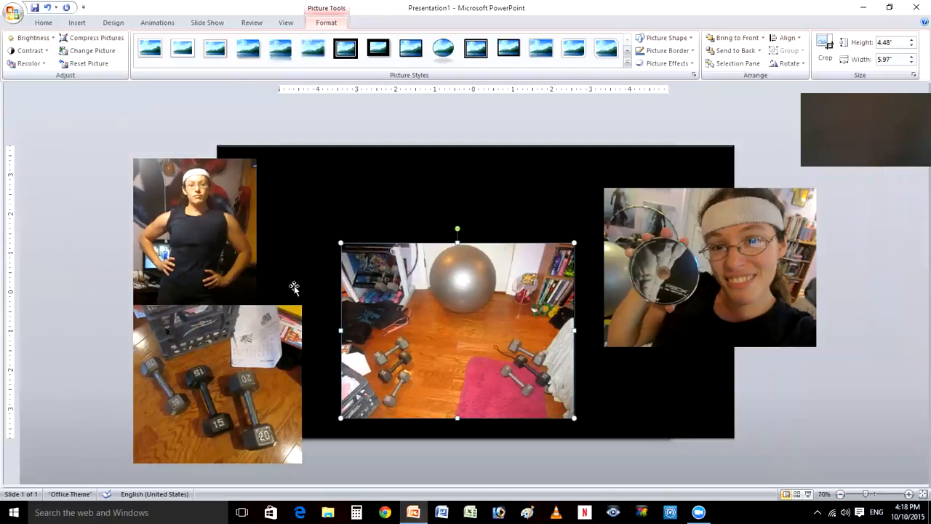
click(206, 234)
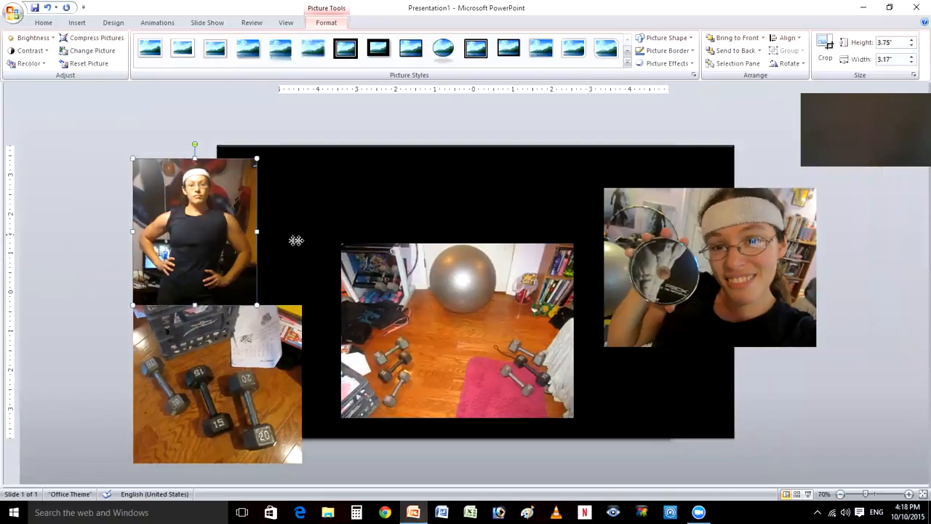
drag(302, 227, 302, 230)
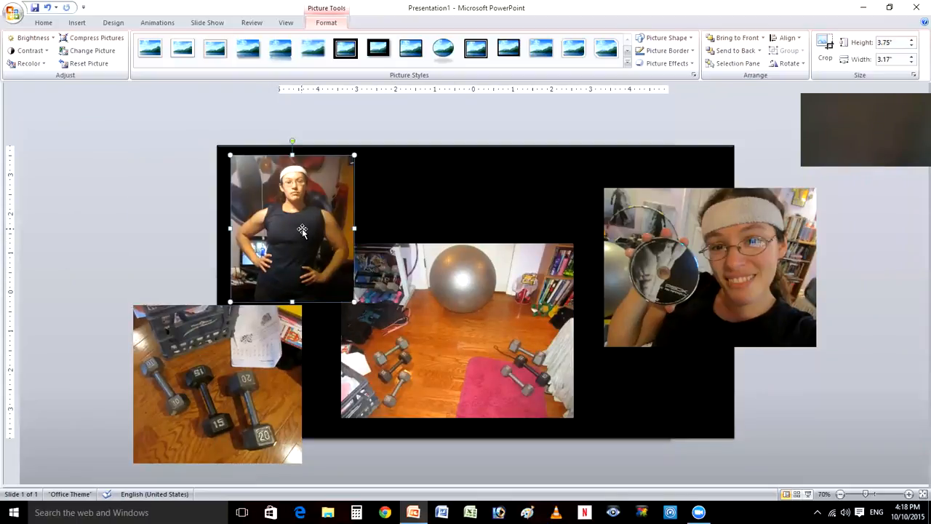
click(478, 354)
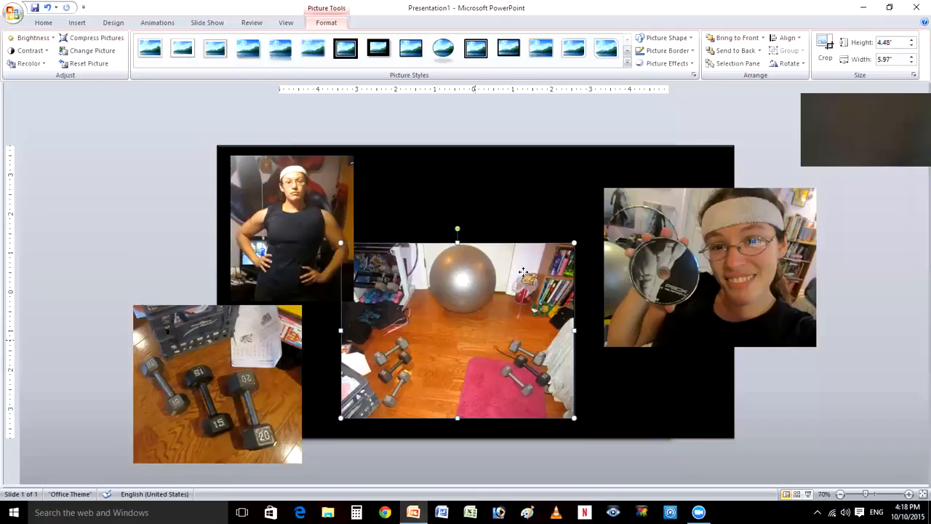
drag(510, 256, 510, 257)
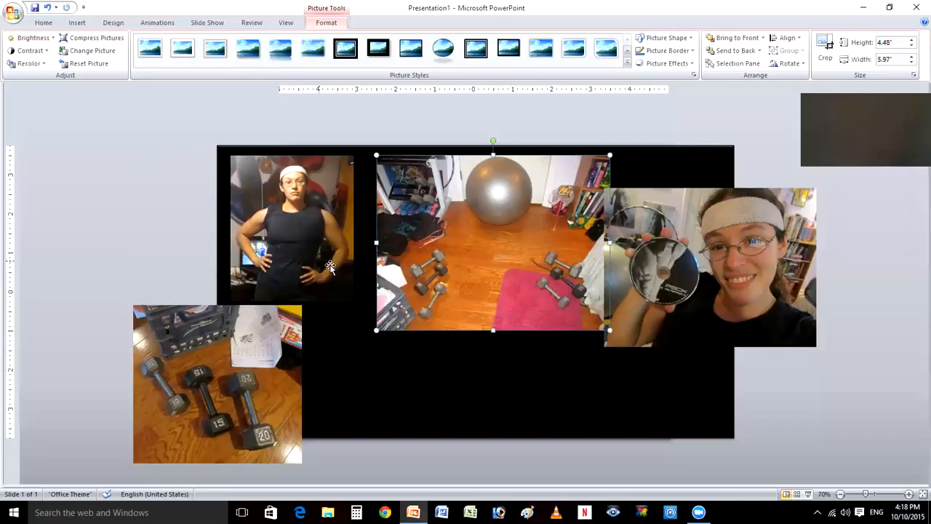
- Enlarge the standing picture proportionally to about 4.4" high to match the exercise ball room picture, leaving a narrow gap between the two
click(329, 267)
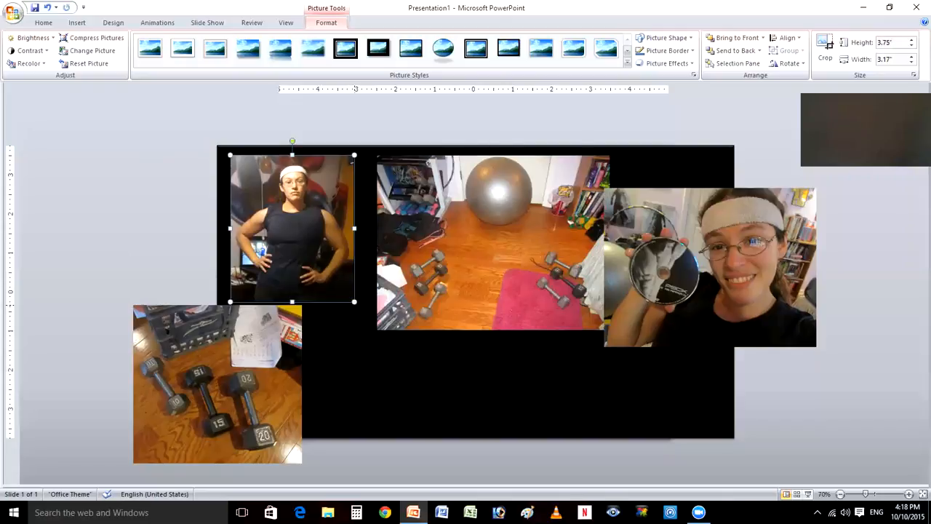
drag(330, 267, 328, 268)
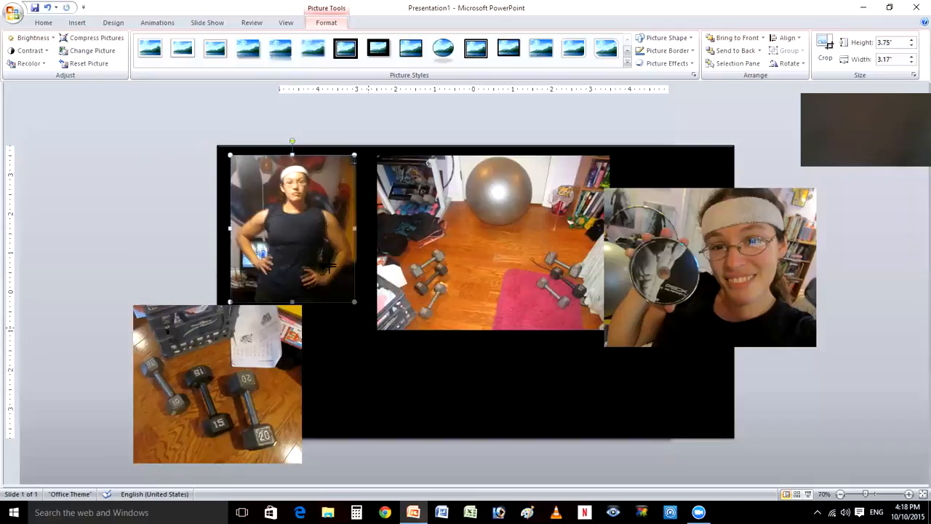
drag(354, 301, 369, 327)
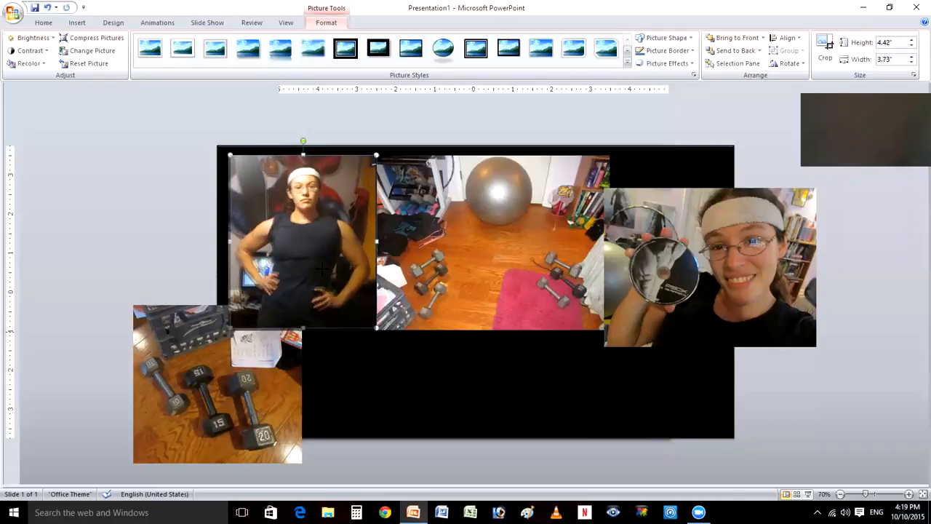
click(463, 243)
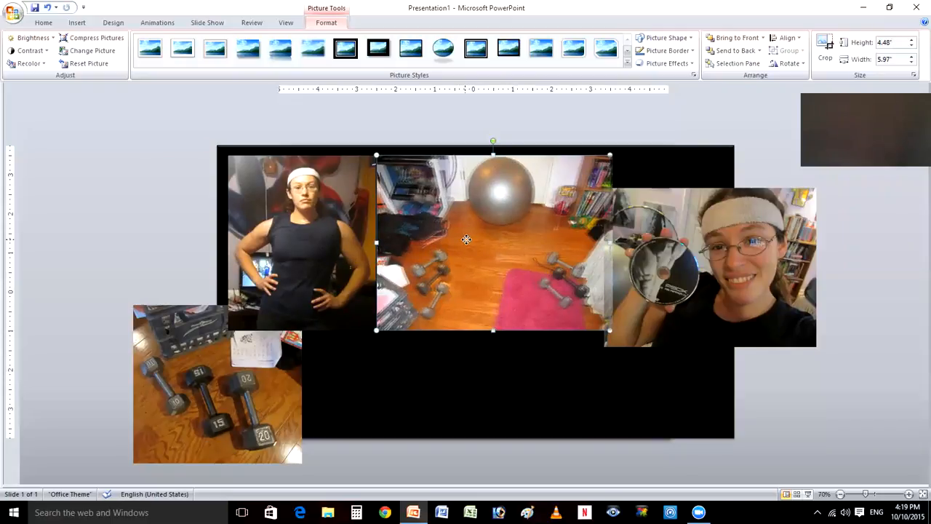
drag(466, 239, 470, 239)
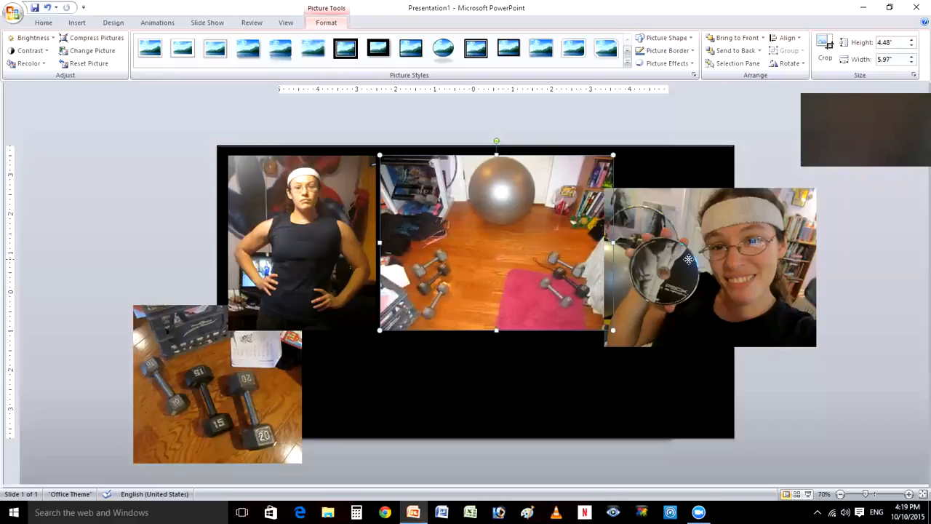
- Shrink the selfie with the disc proportionally to about 3.06" high and 4.08" wide, and move the close-up dumbbell picture onto the black rectangle
click(815, 341)
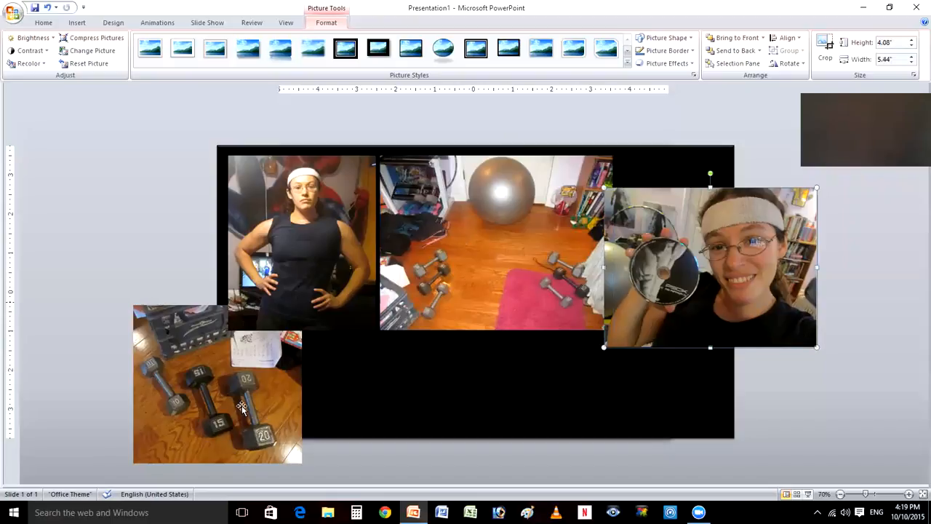
drag(241, 407, 542, 369)
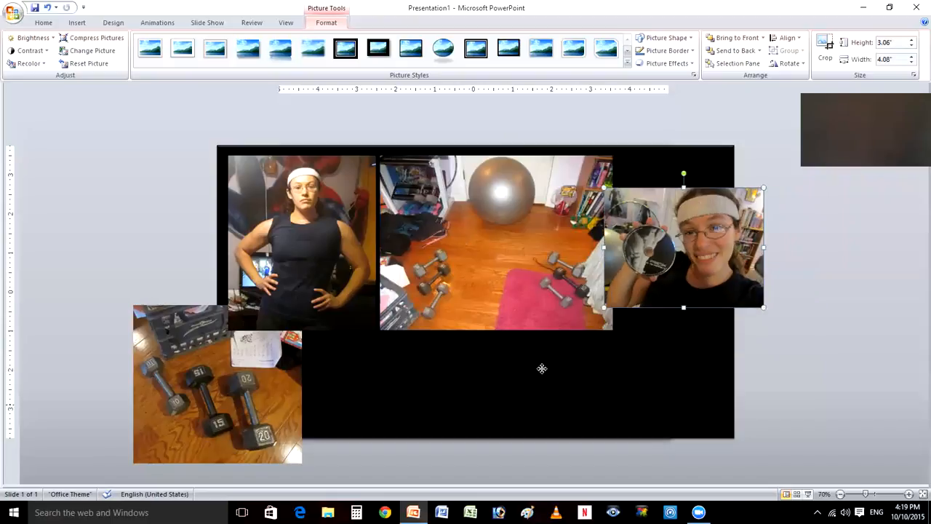
drag(543, 369, 707, 254)
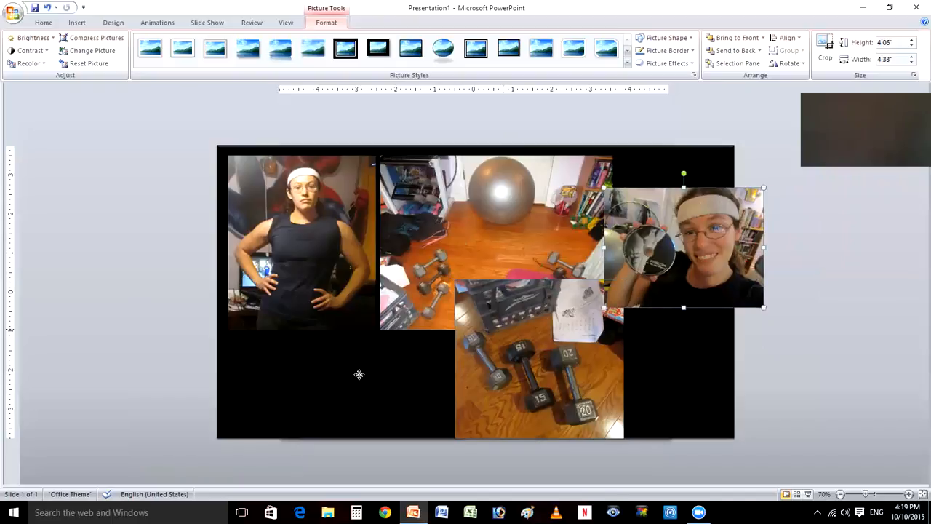
- Move the selfie with the disc directly below the standing picture and extend the black rectangle downward past its lower edge
drag(359, 374, 415, 380)
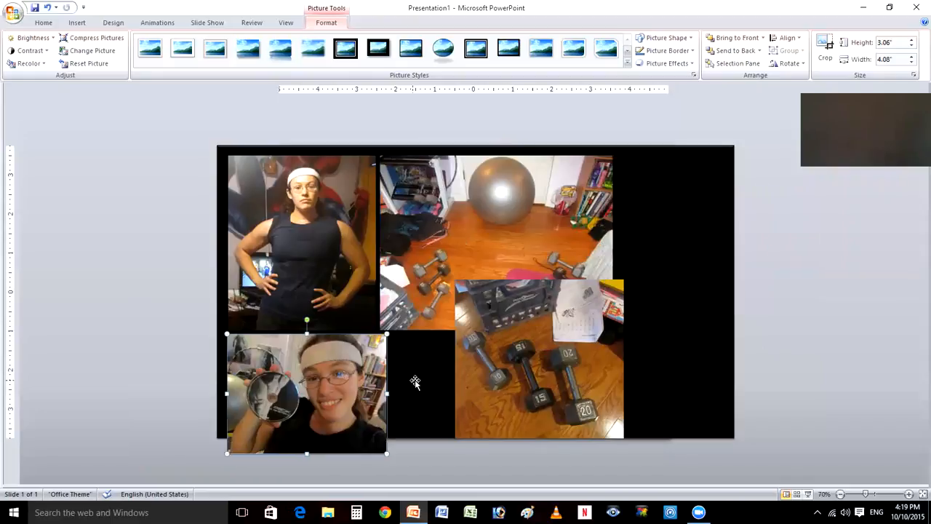
click(474, 436)
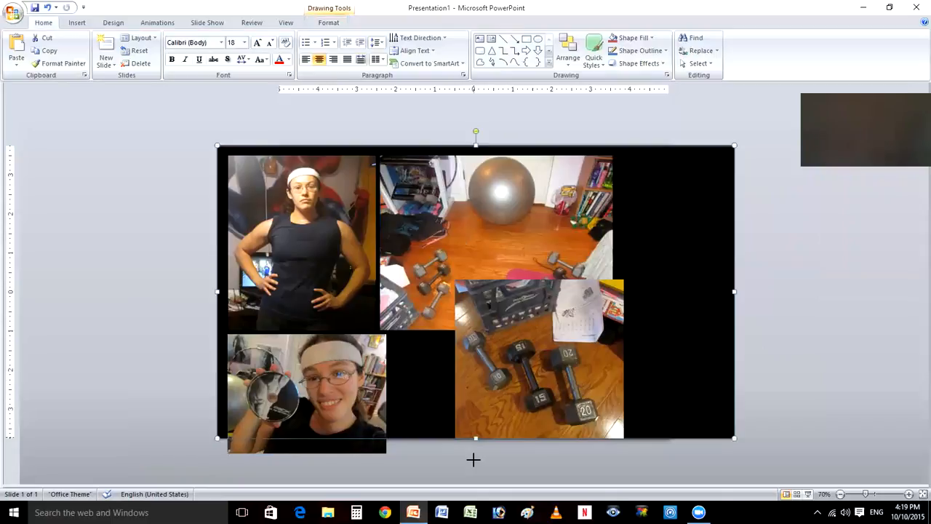
drag(474, 459, 473, 460)
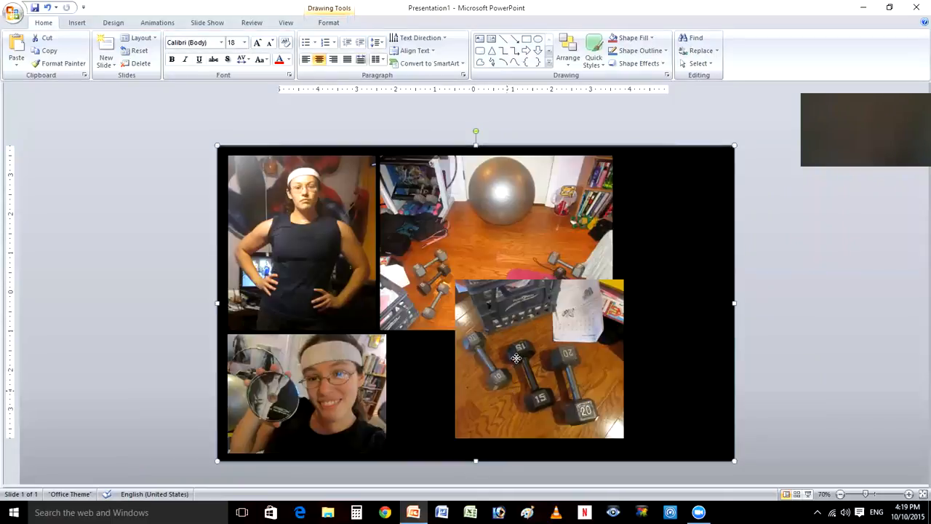
- Shrink the close-up dumbbell picture proportionally and place it in the lower row beneath the exercise ball room picture, level with the selfie's top edge
click(456, 283)
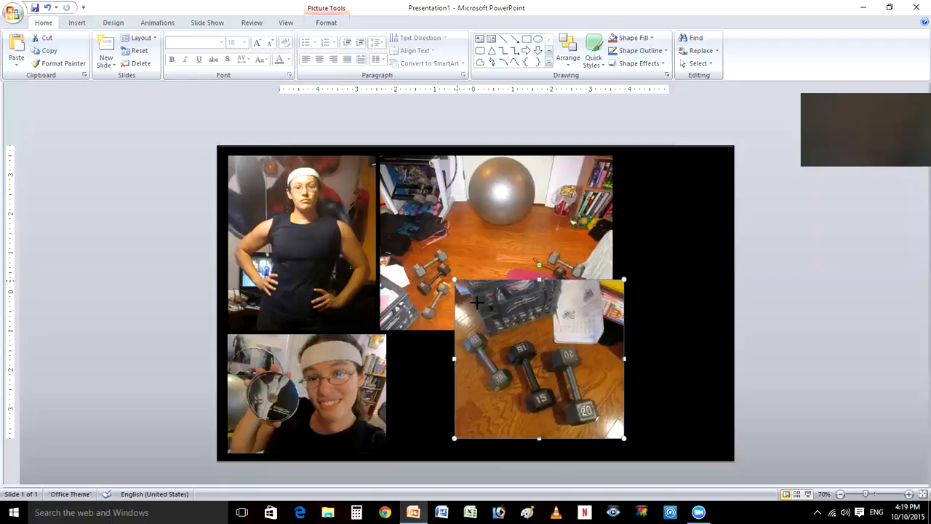
drag(480, 305, 546, 361)
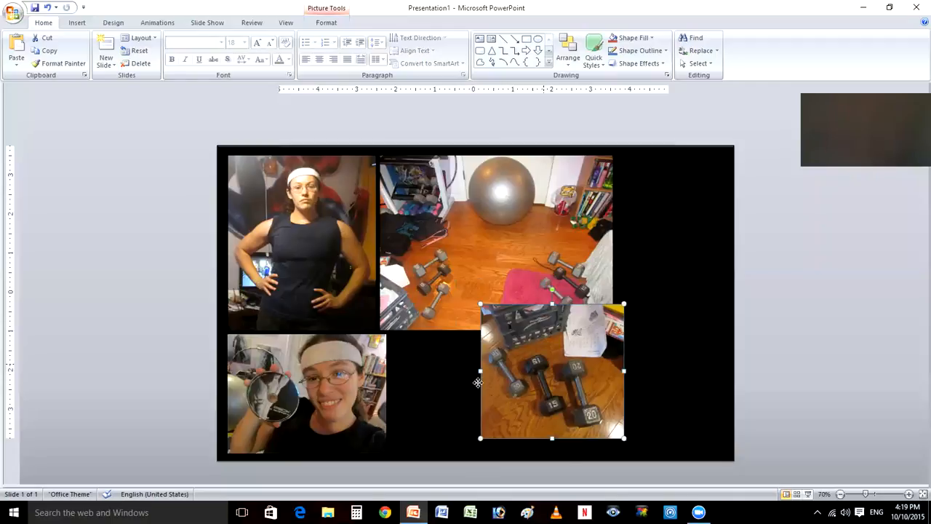
drag(477, 383, 426, 408)
drag(477, 382, 411, 323)
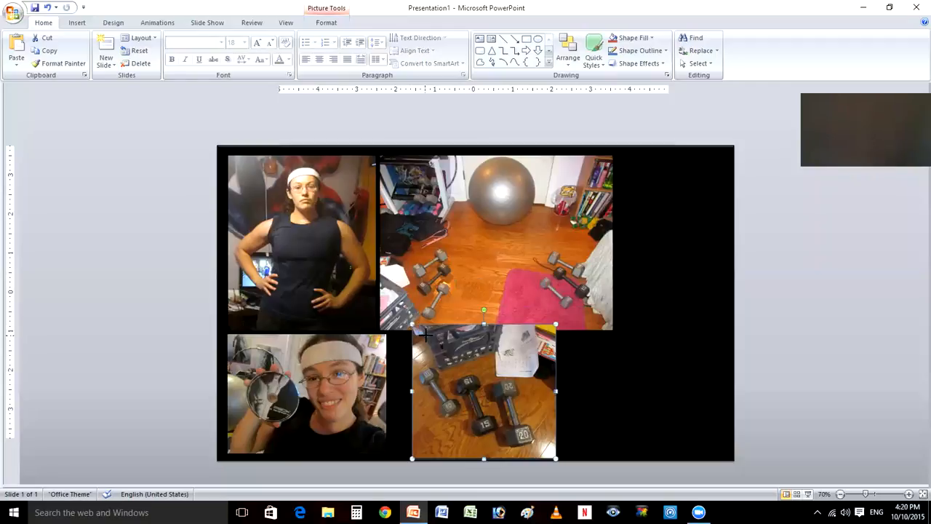
drag(425, 333, 500, 368)
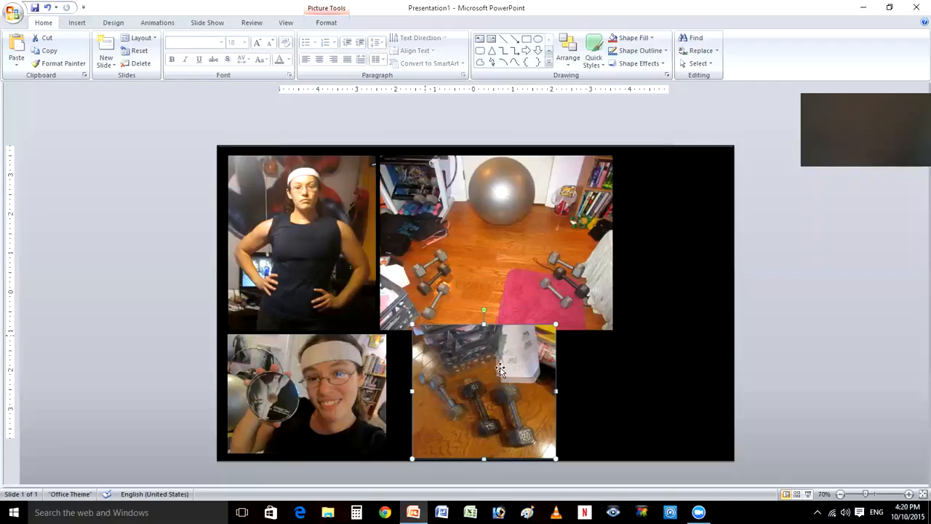
click(776, 282)
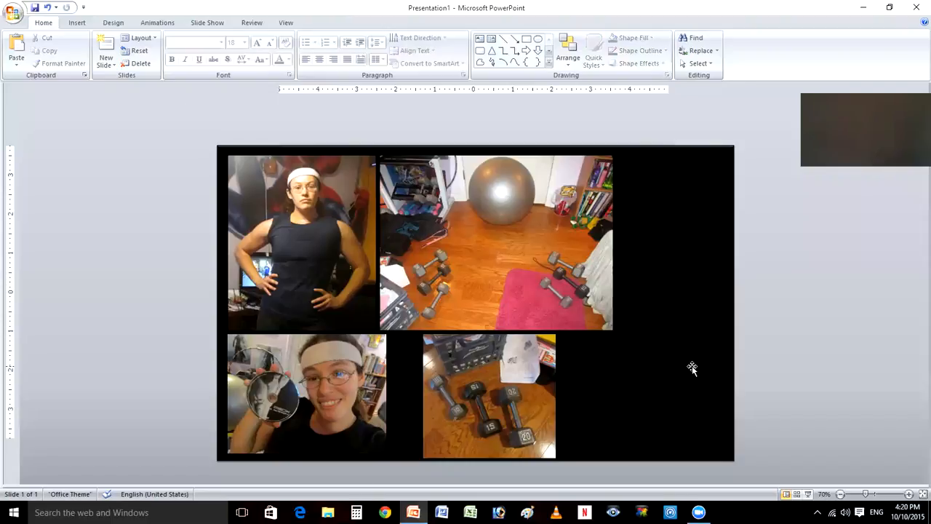
click(511, 383)
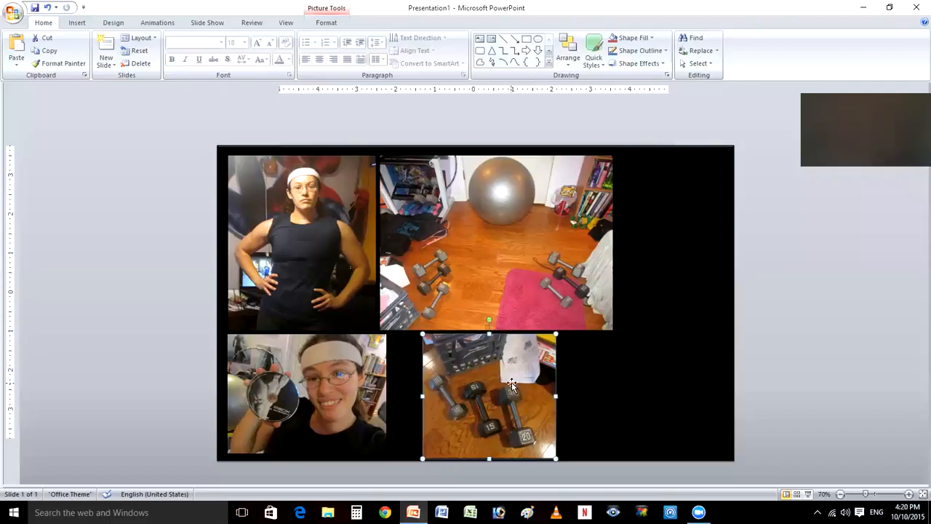
drag(516, 383, 522, 383)
click(142, 261)
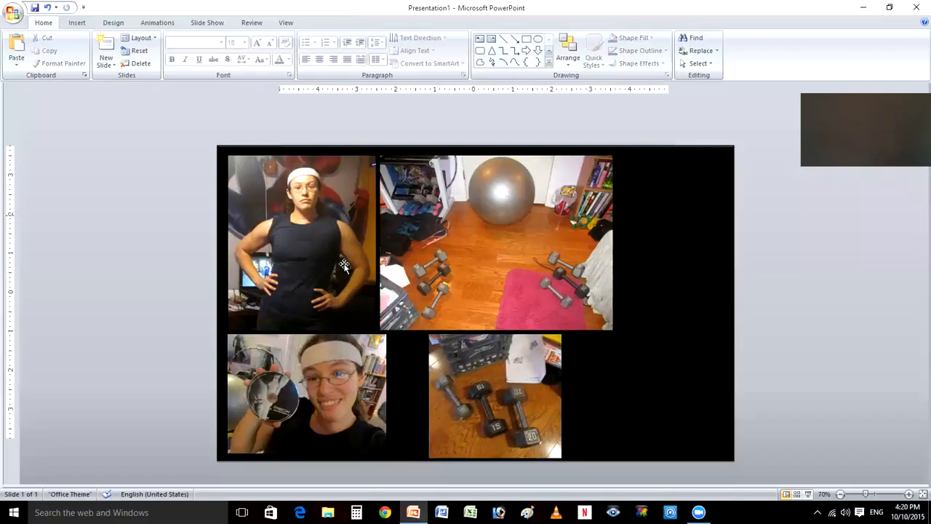
- Insert the Body Beast logo picture from the Pictures folder
click(76, 24)
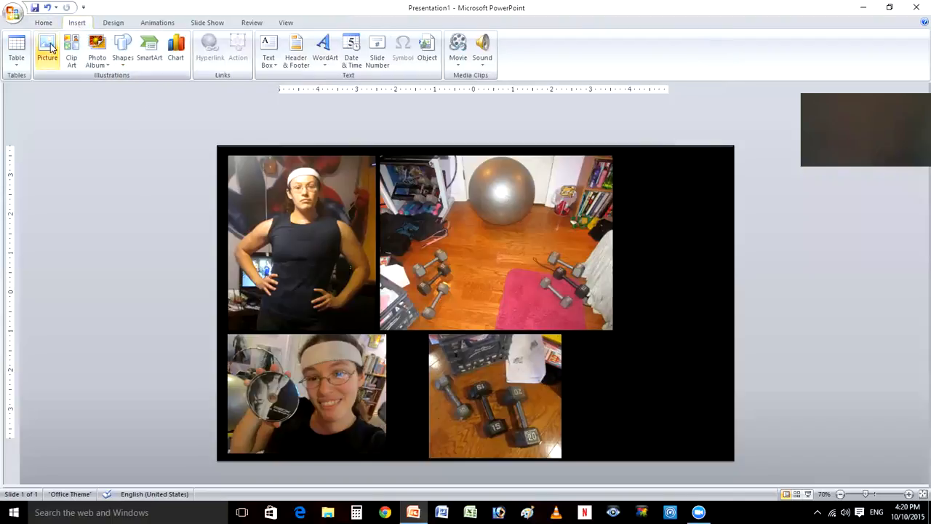
click(49, 48)
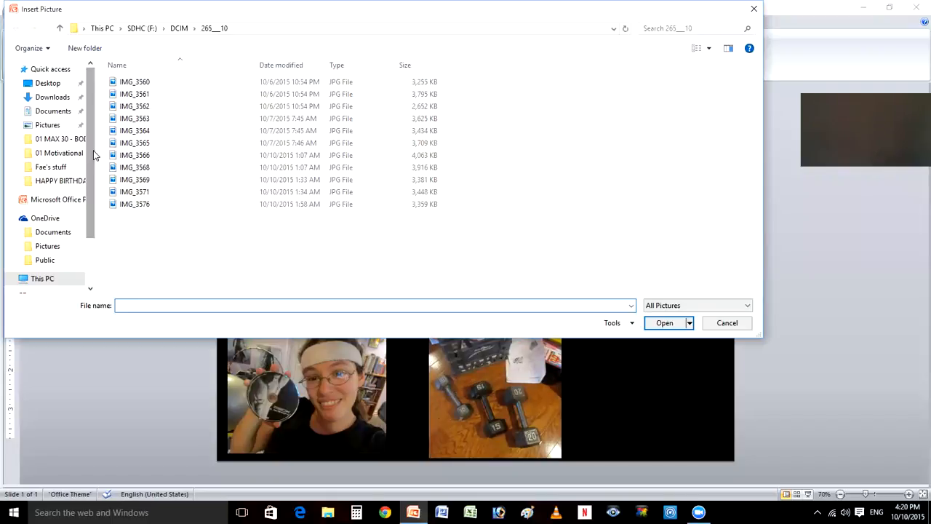
click(51, 125)
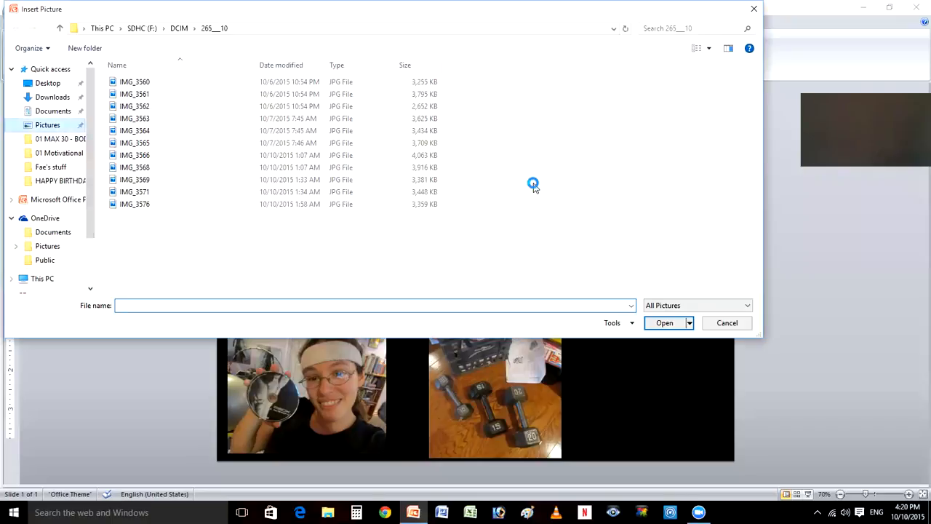
double_click(535, 188)
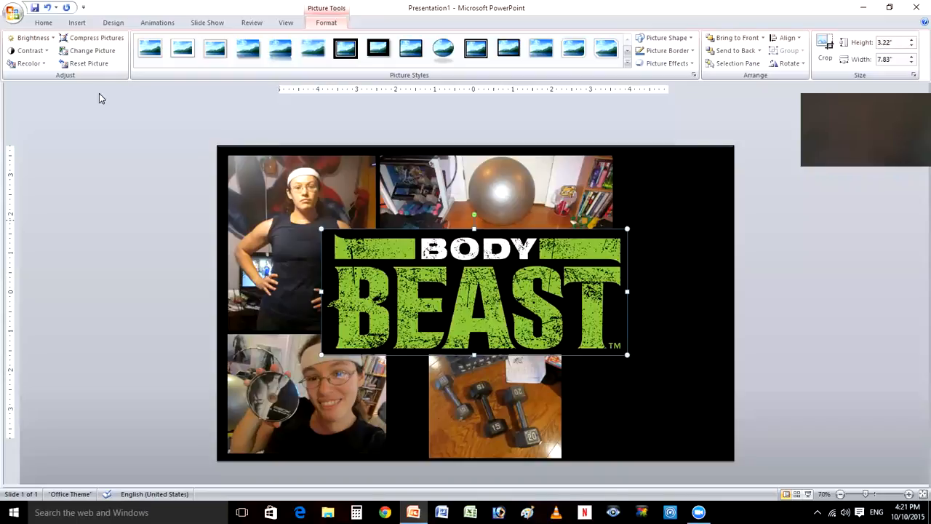
- Make the black background of the Body Beast logo transparent using Set Transparent Color
click(30, 63)
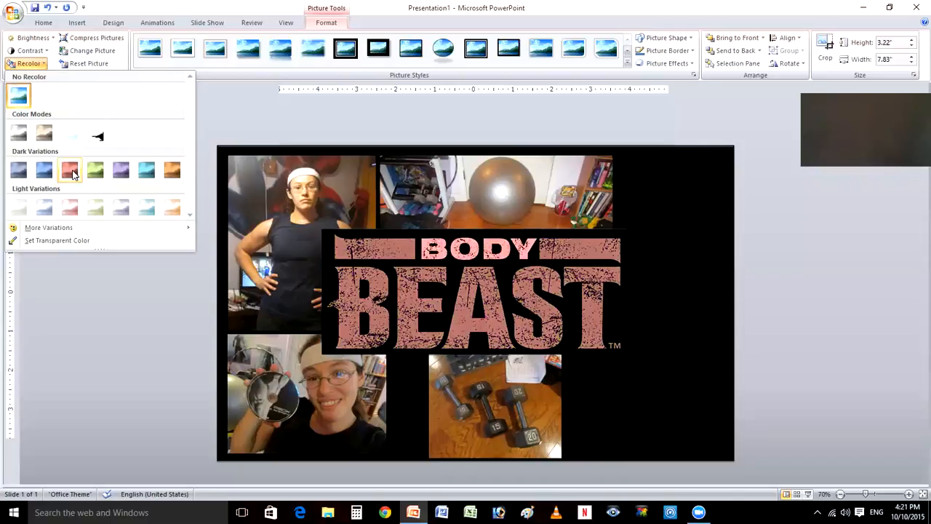
click(57, 241)
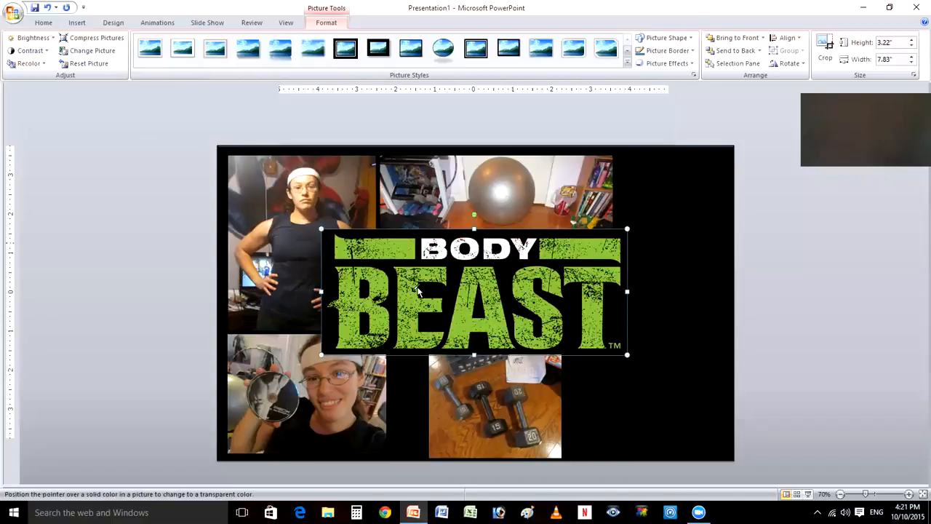
click(455, 288)
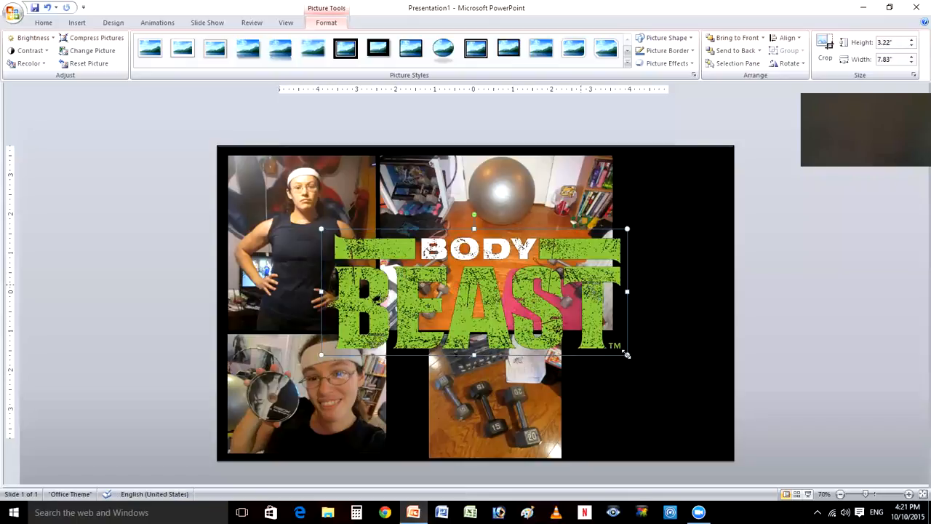
- Resize the Body Beast logo proportionally to about 1.64" high and 4" wide and place it to the right of the dumbbell picture
drag(484, 259, 448, 282)
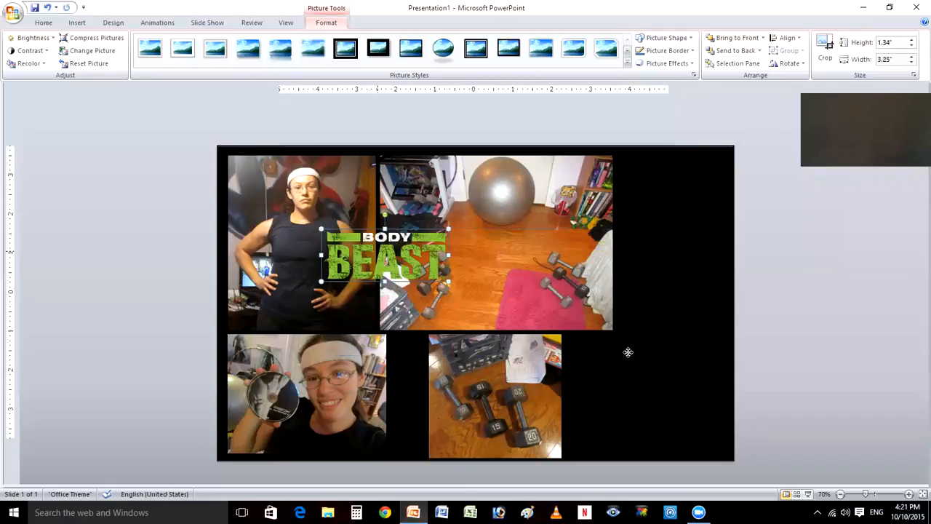
drag(628, 352, 628, 352)
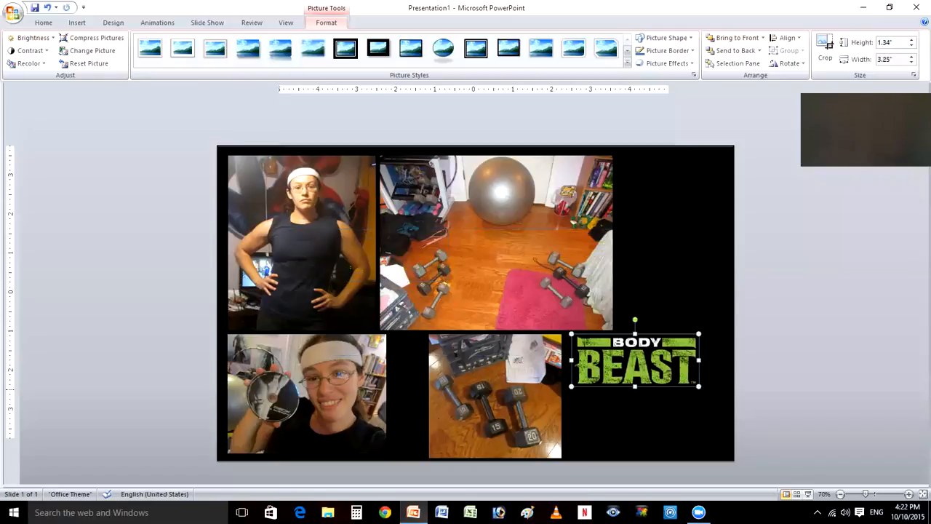
drag(699, 386, 732, 397)
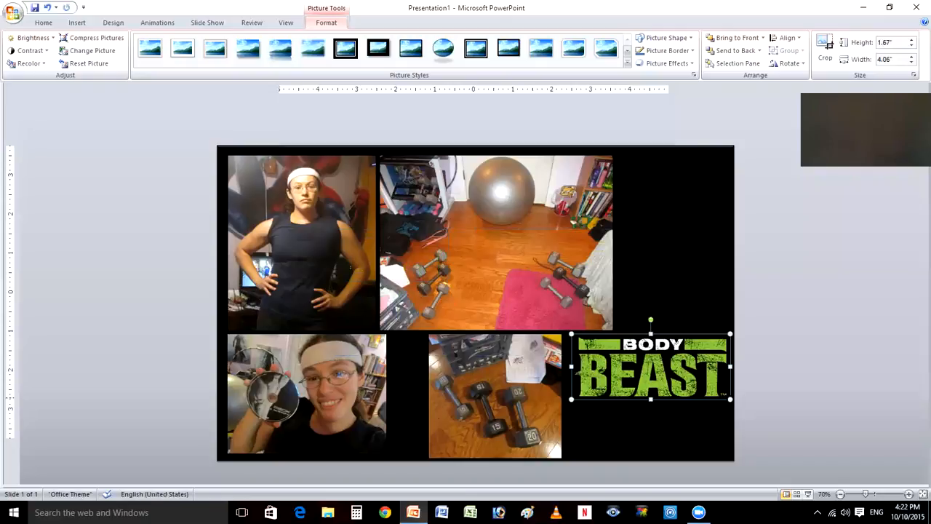
drag(727, 395, 726, 395)
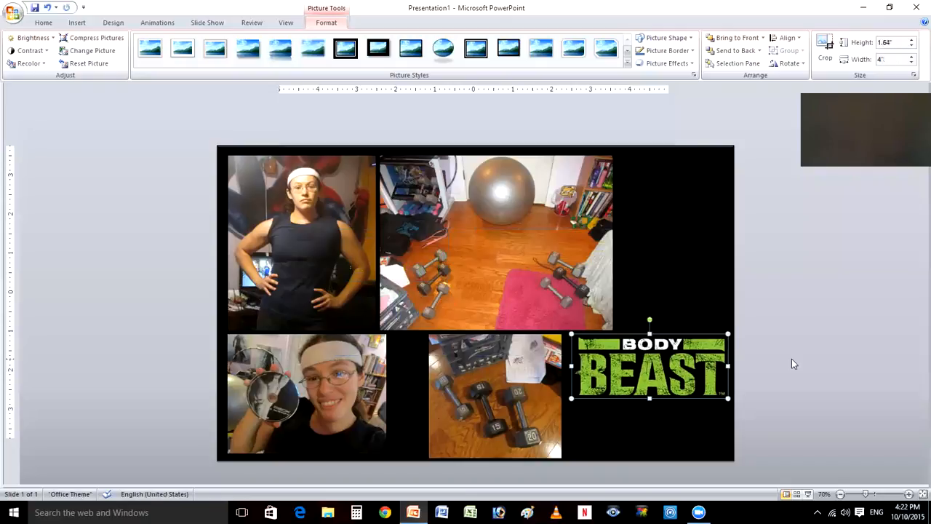
- Insert the P90X silver logo picture from the BB Logos folder
click(778, 326)
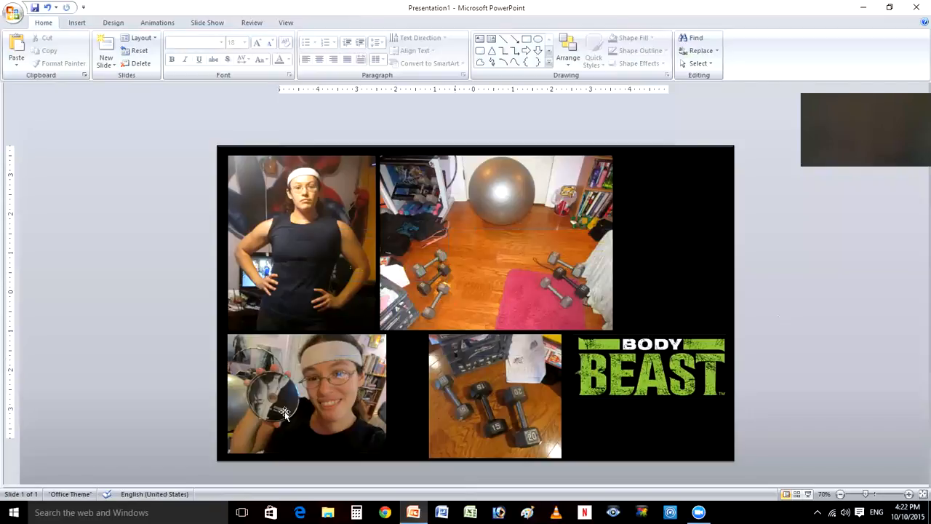
click(70, 24)
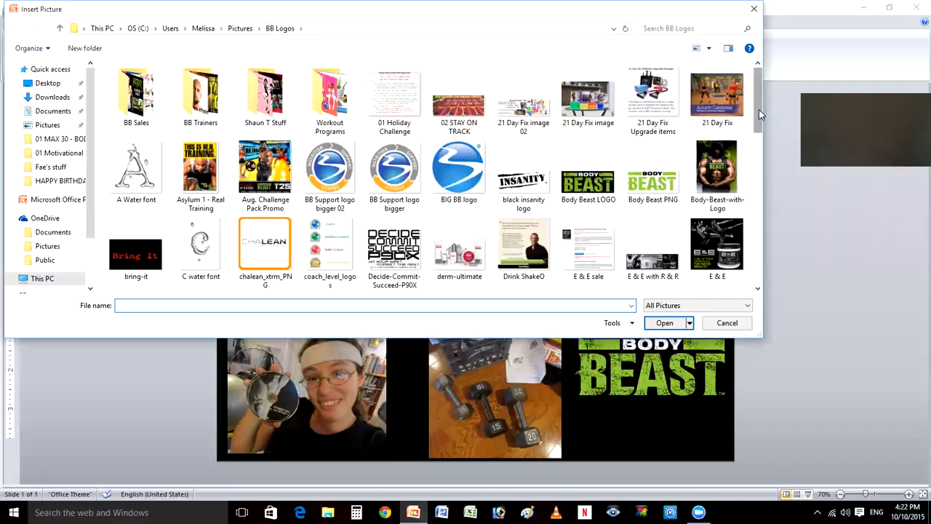
drag(759, 109, 775, 194)
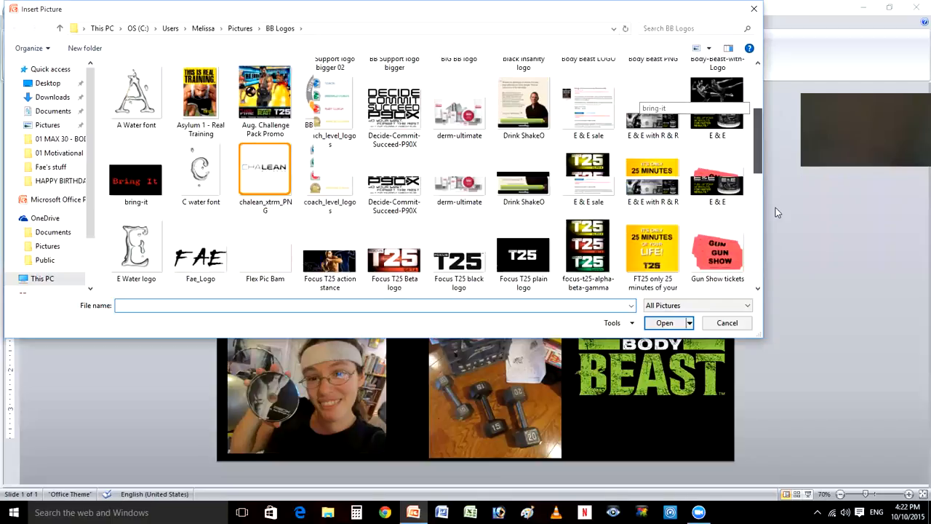
scroll(737, 209, down, 5)
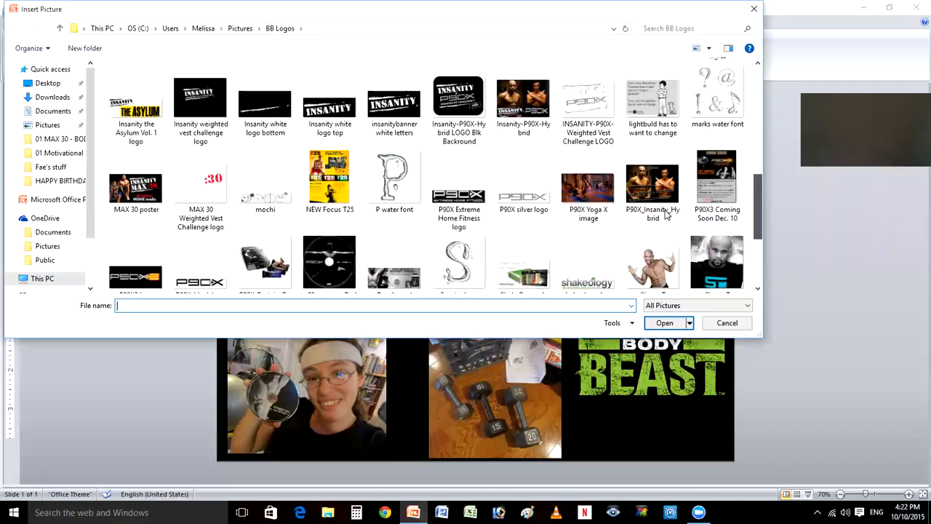
click(526, 204)
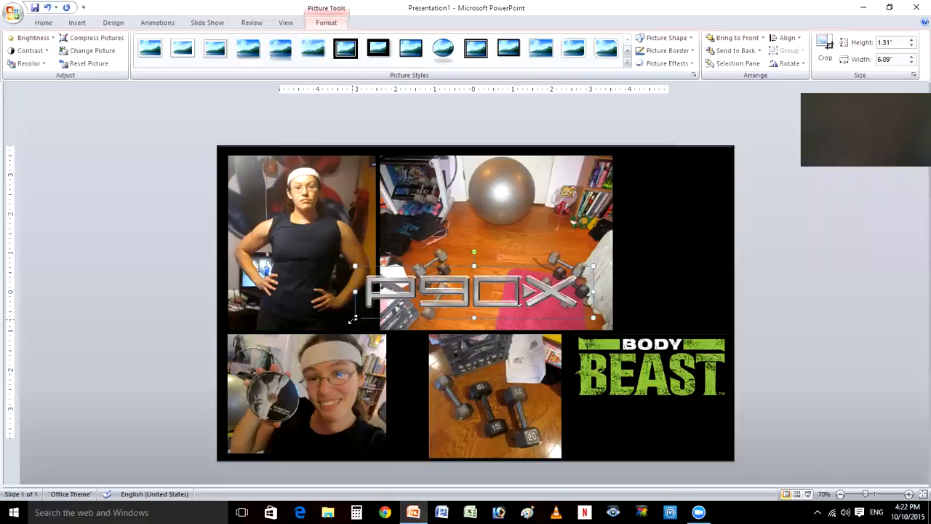
- Shrink the P90X logo proportionally to about 0.74" high and 3.43" wide and place it beneath the Body Beast logo
drag(414, 309, 459, 295)
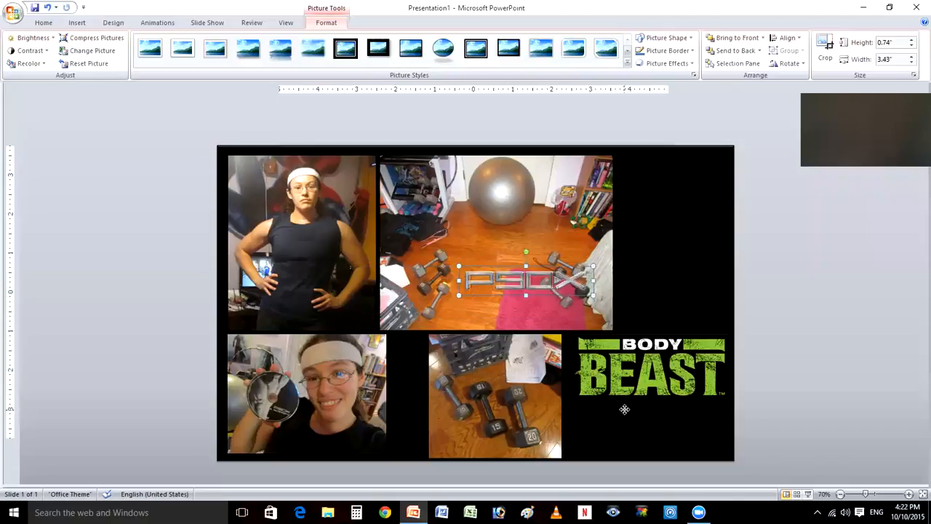
drag(624, 408, 667, 422)
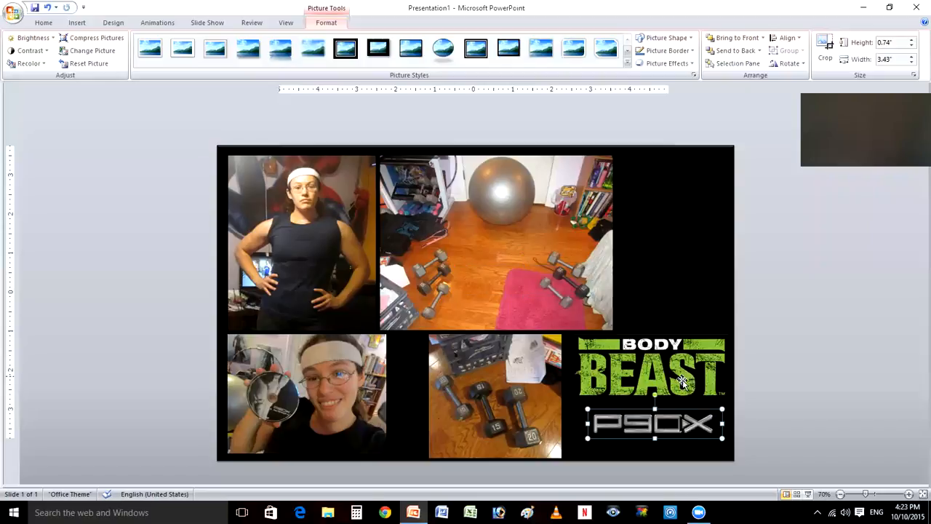
- Shrink the Body Beast logo to about 1.54" high and 3.75" wide and move it up level with the dumbbell picture's top edge
click(683, 383)
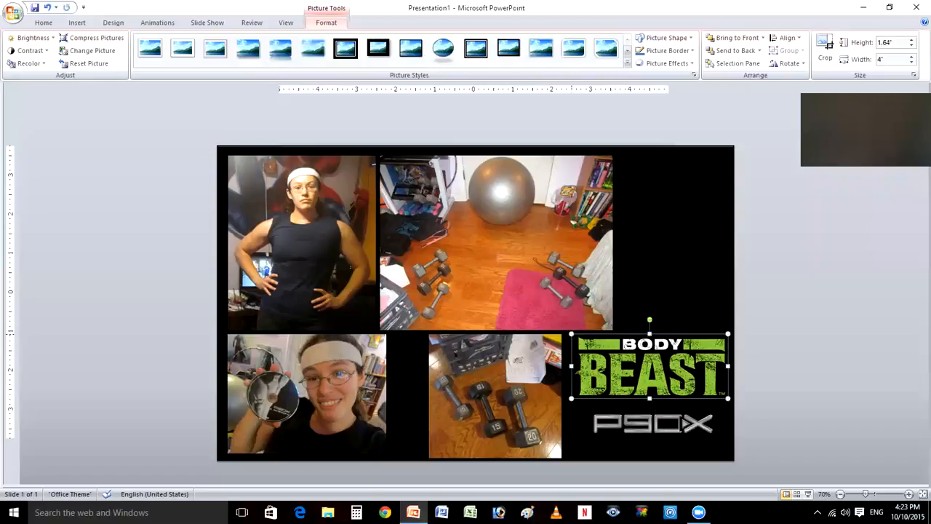
drag(729, 338, 722, 339)
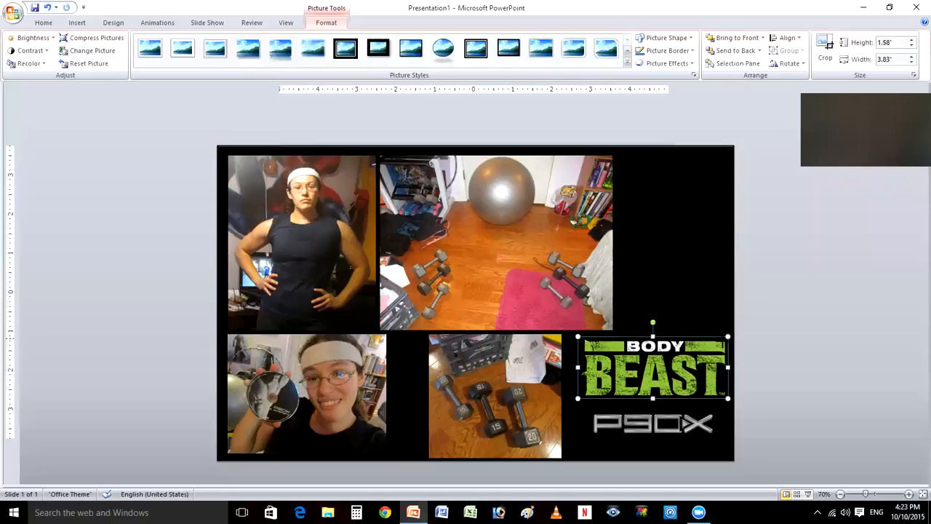
drag(728, 339, 724, 340)
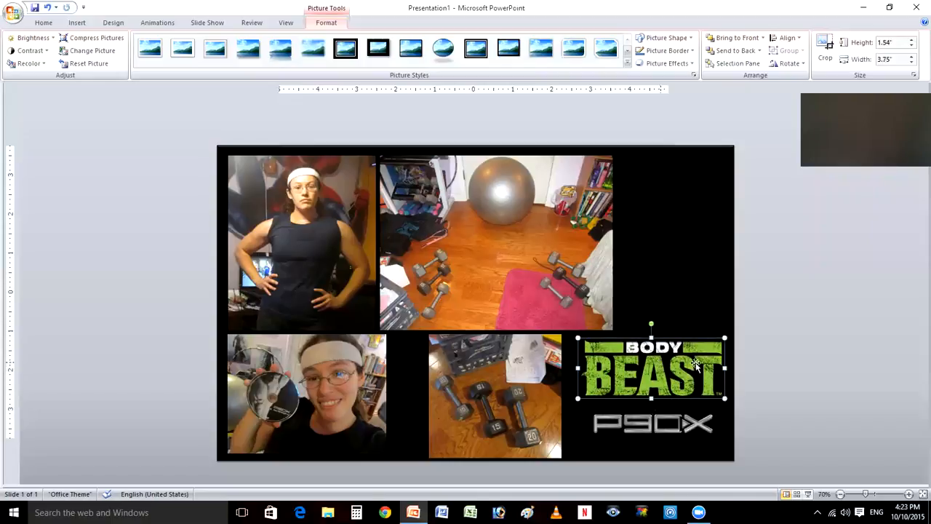
key(Up)
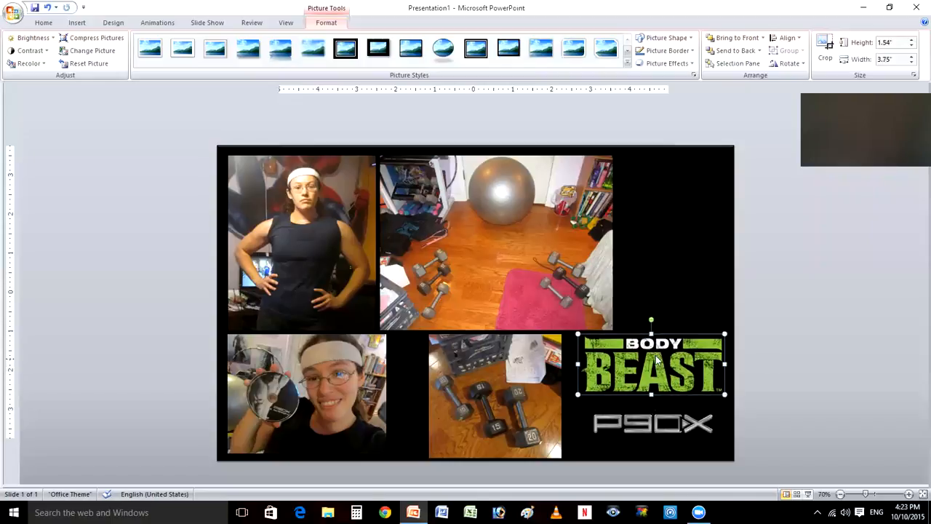
click(608, 406)
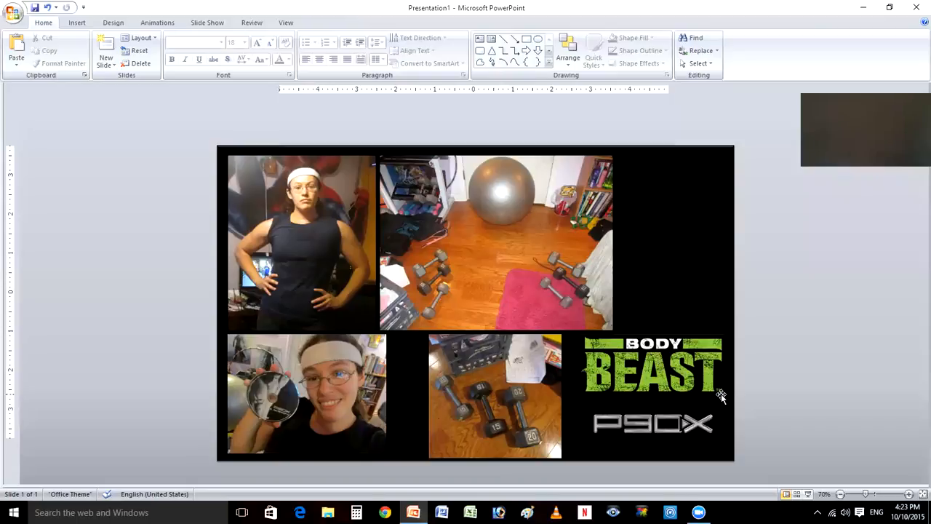
- Draw a text box between the Body Beast and P90X logos with centered alignment, green font color and the AR DARLING font
click(80, 23)
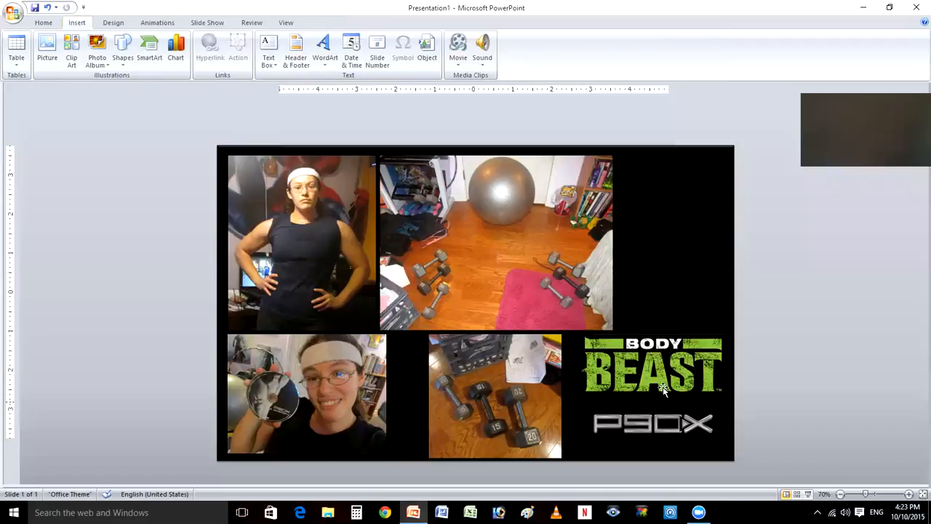
click(270, 45)
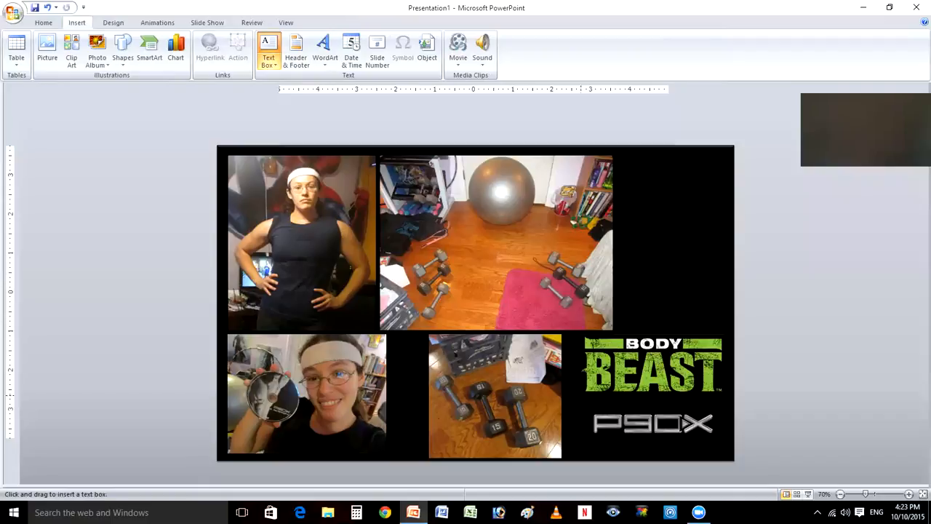
drag(832, 425, 593, 396)
click(623, 400)
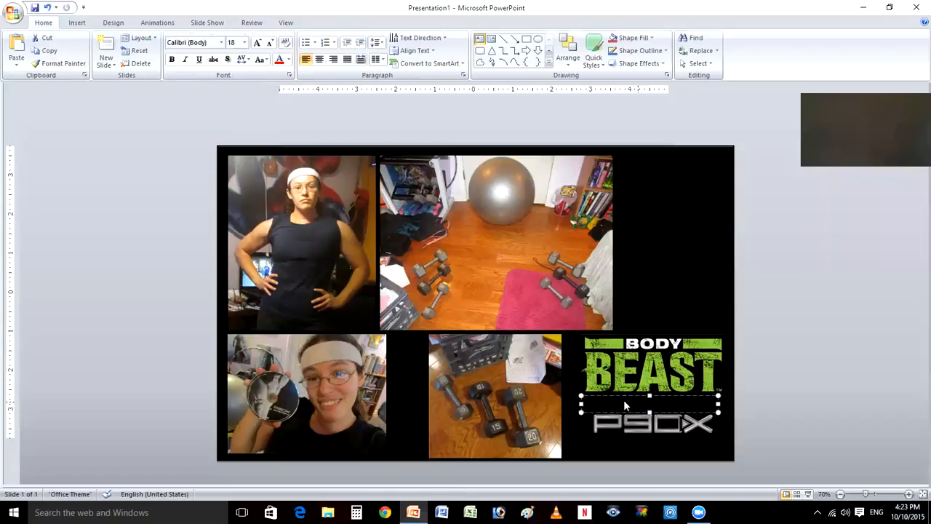
click(320, 64)
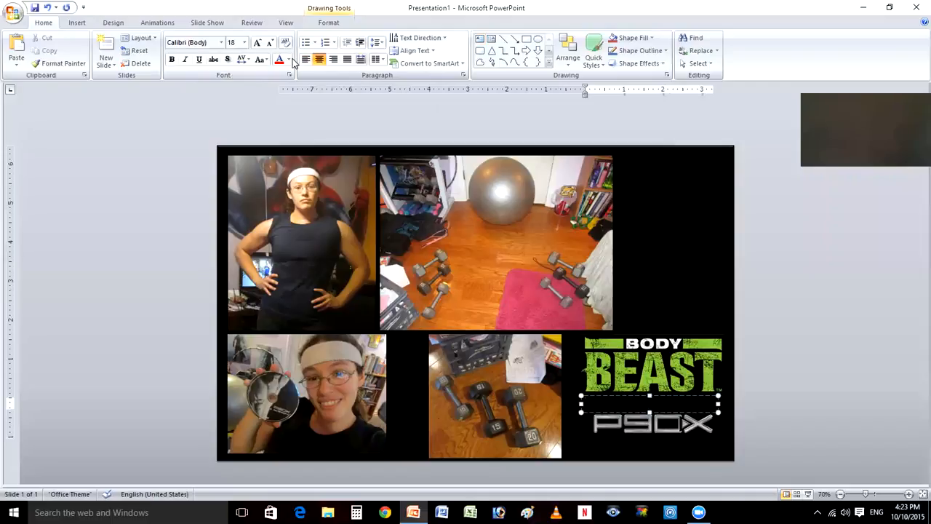
click(290, 61)
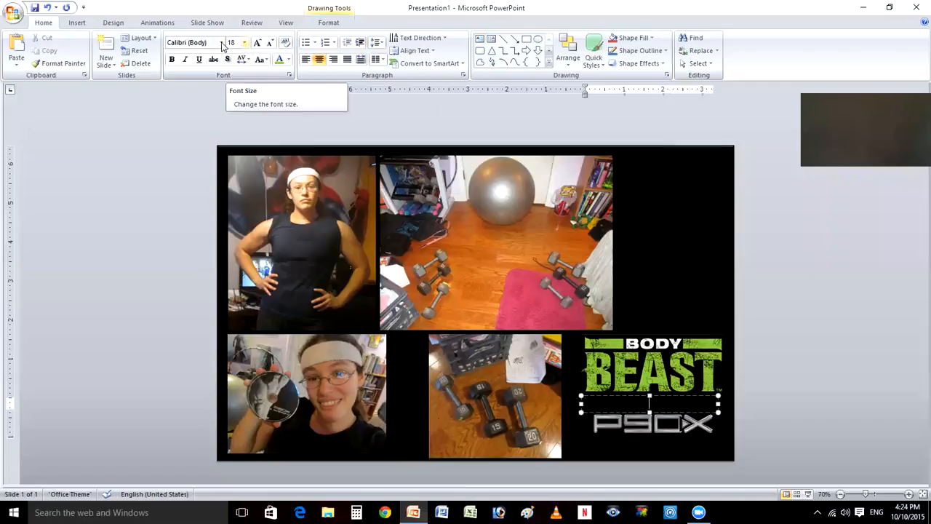
click(222, 44)
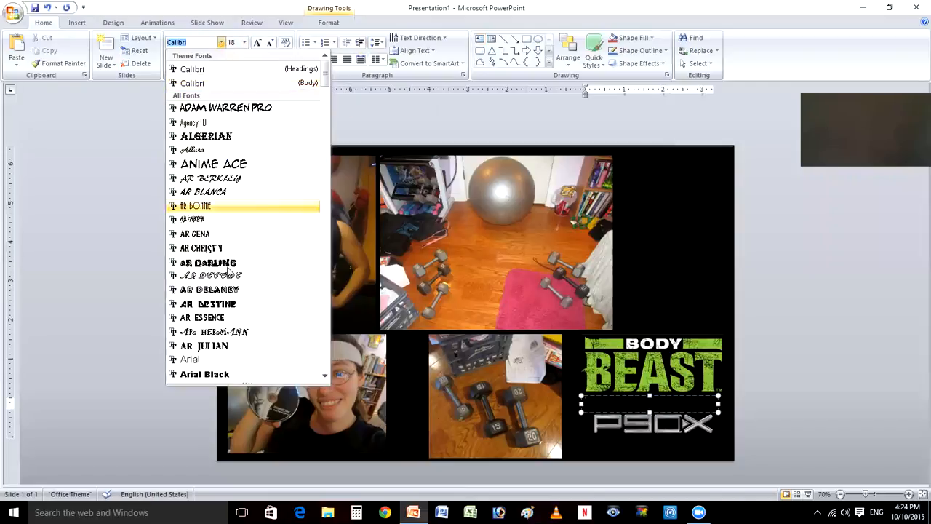
key(Return)
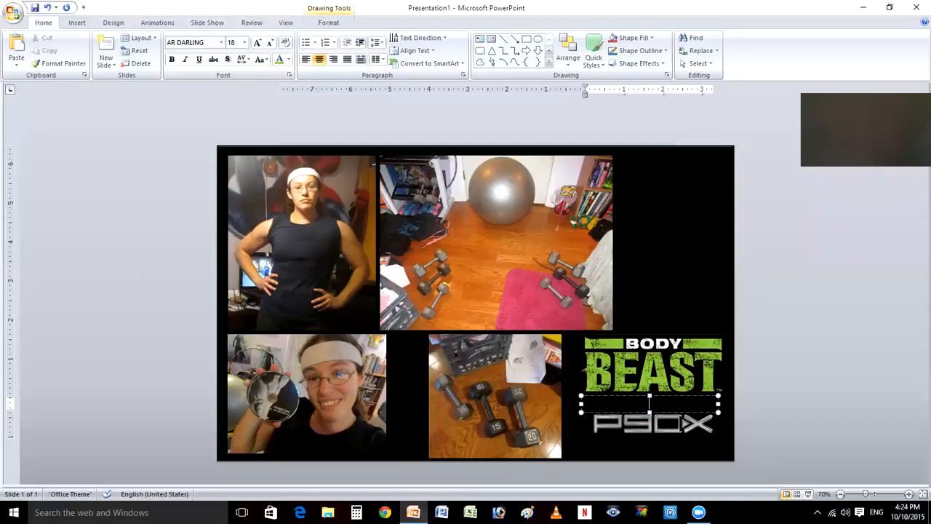
- Enter "BULK: CHEST" in the text box, enlarge it to size 28 and move it up just beneath the Body Beast logo
text(By)
text(LK:)
text( CHEST)
drag(683, 404, 611, 409)
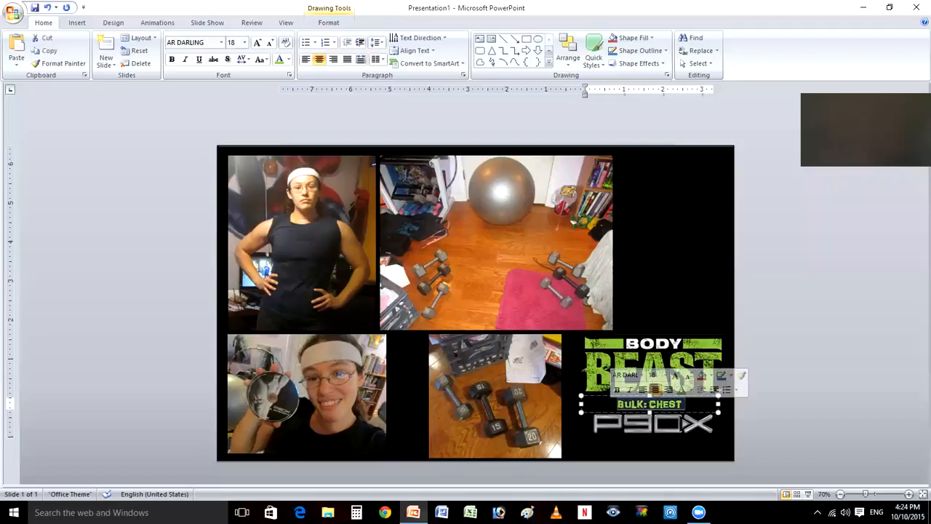
click(675, 375)
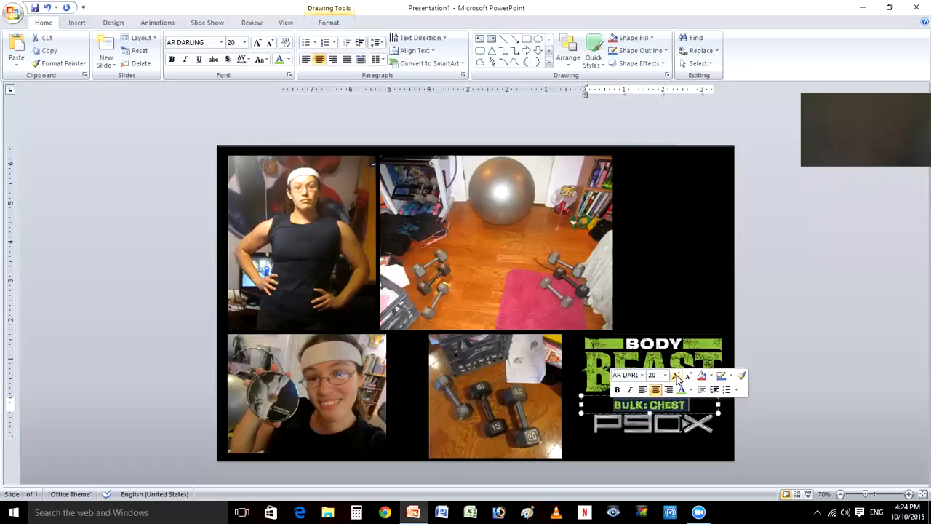
click(676, 375)
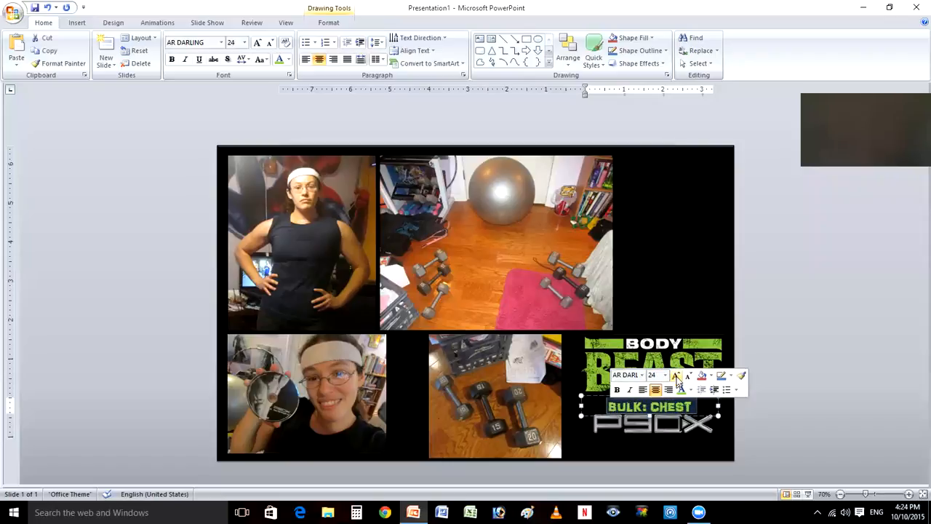
click(677, 376)
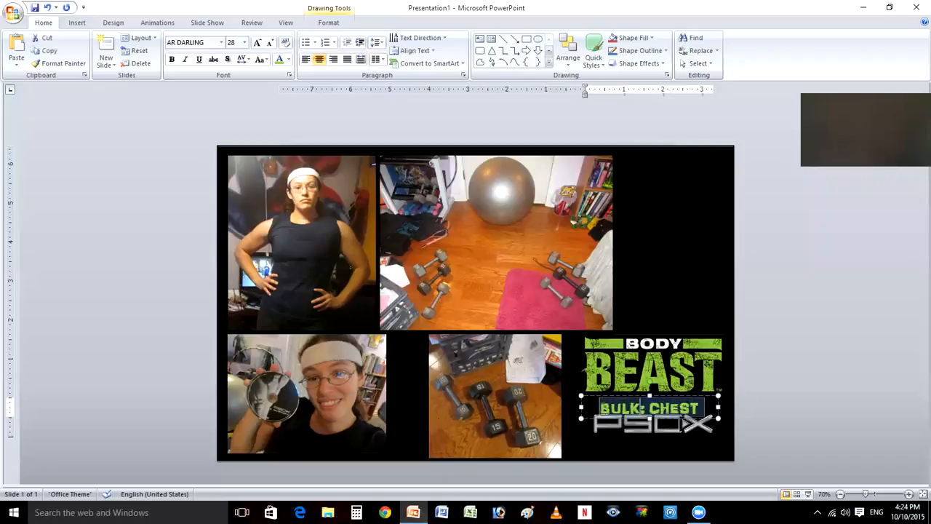
click(623, 395)
drag(624, 395, 623, 389)
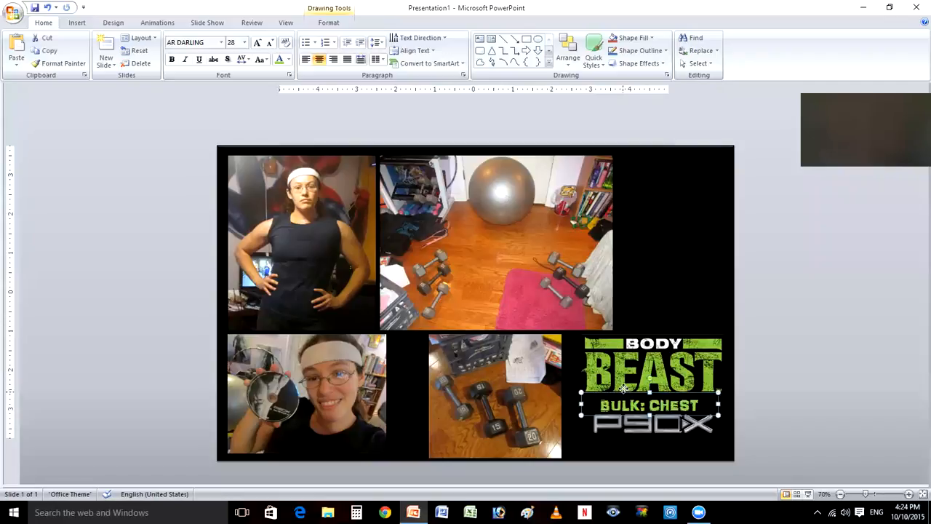
click(743, 417)
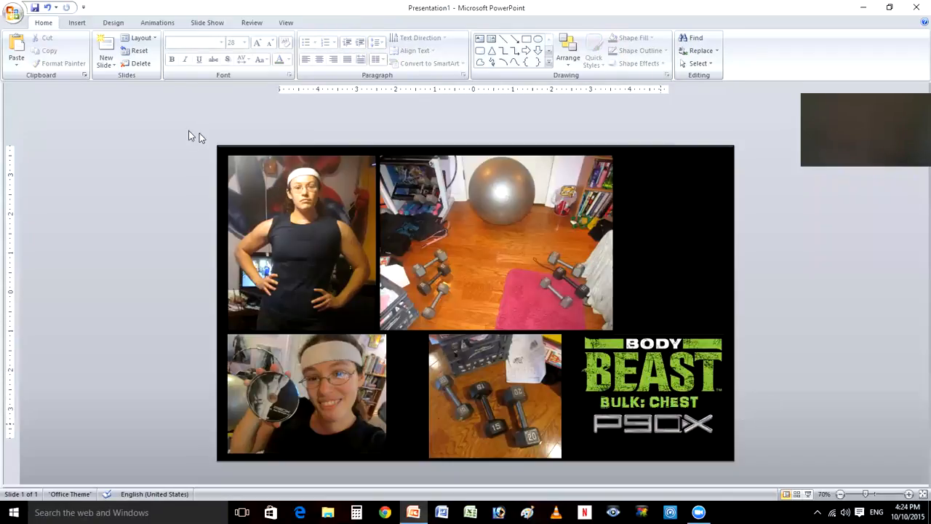
- Draw a text box beneath the P90X logo with centered alignment, light gray font color and bold Agency FB font
click(77, 22)
click(268, 51)
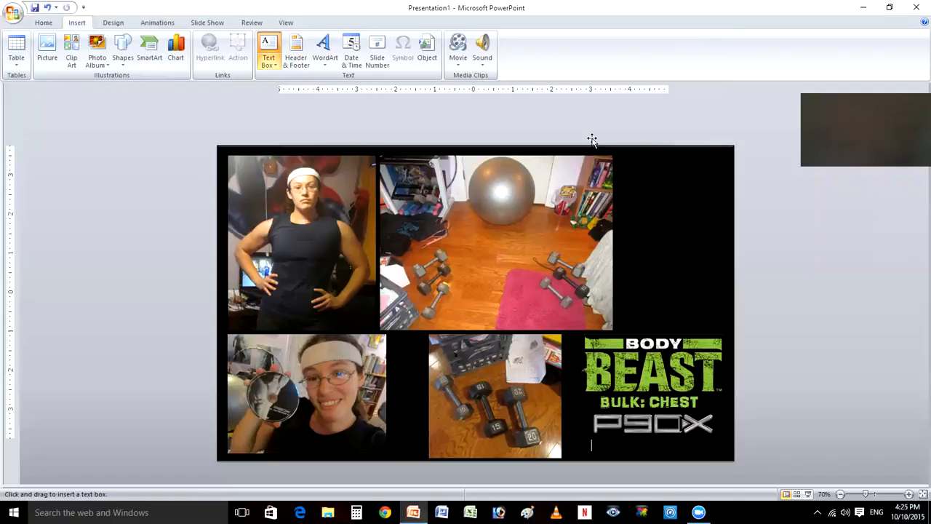
click(321, 63)
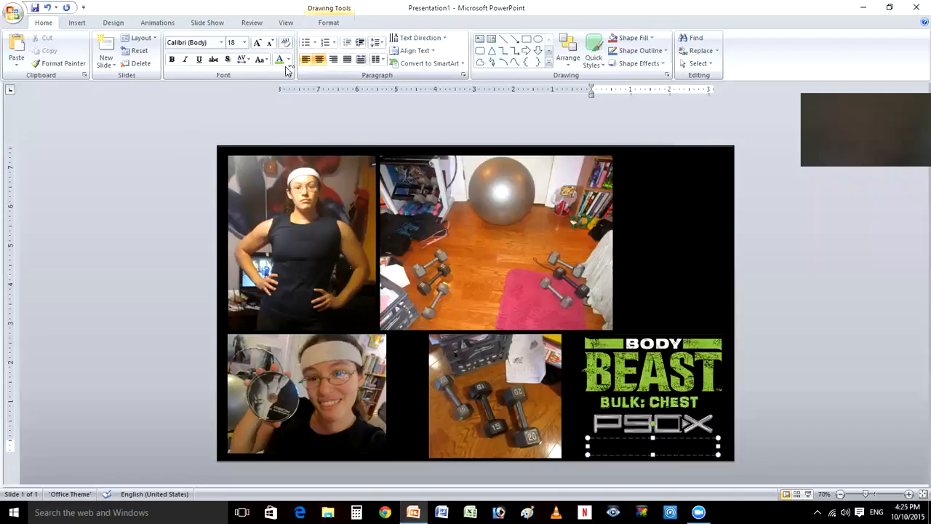
click(289, 60)
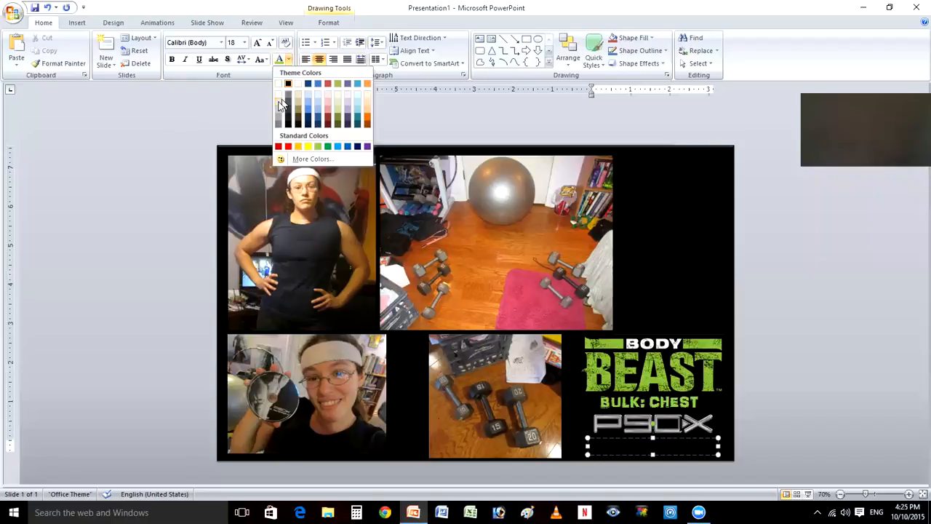
click(279, 106)
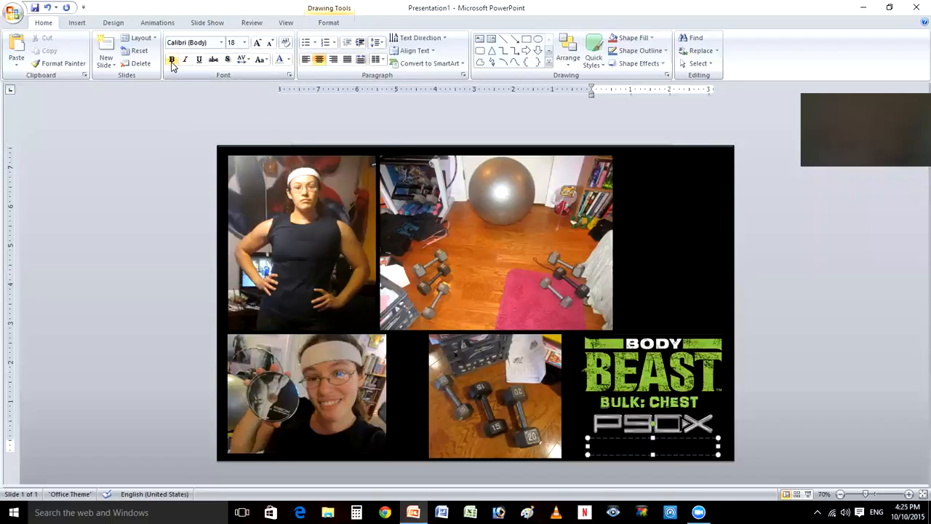
click(222, 43)
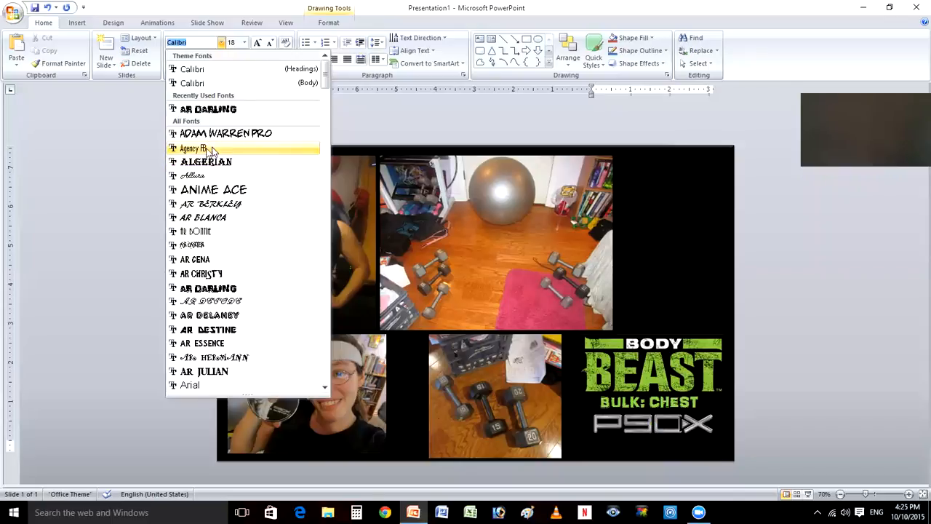
click(207, 148)
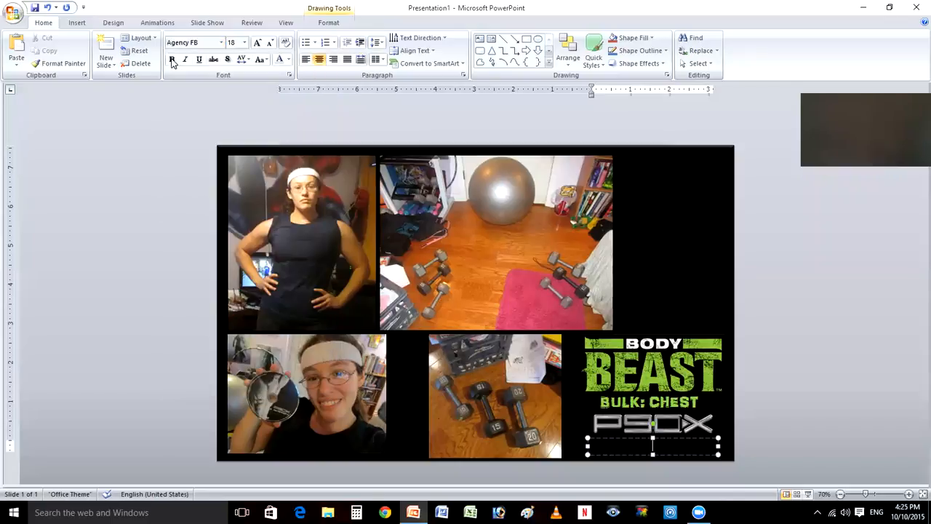
click(172, 61)
- Enter "AB RIPPER X" in the text box beneath the P90X logo and set its font size to 24
text(AB RIPPER X)
triple_click(645, 445)
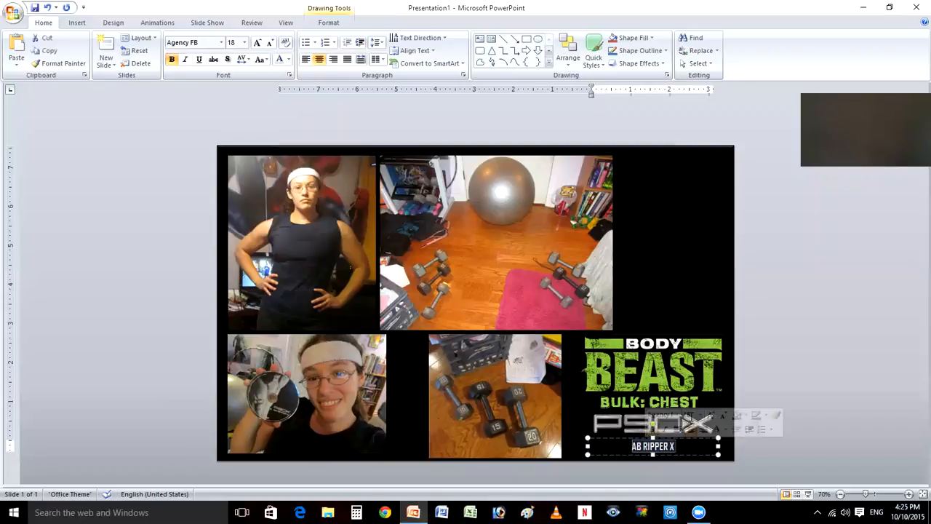
click(711, 415)
click(710, 416)
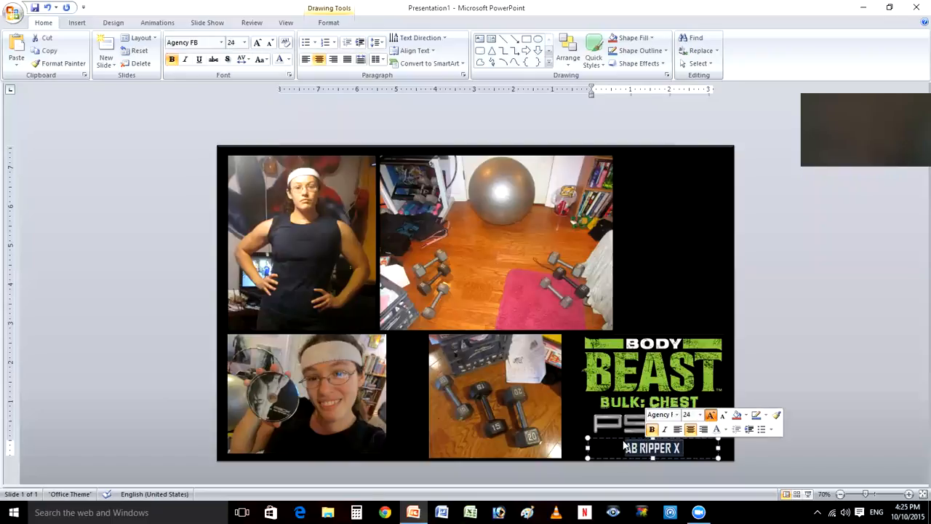
drag(624, 438, 625, 435)
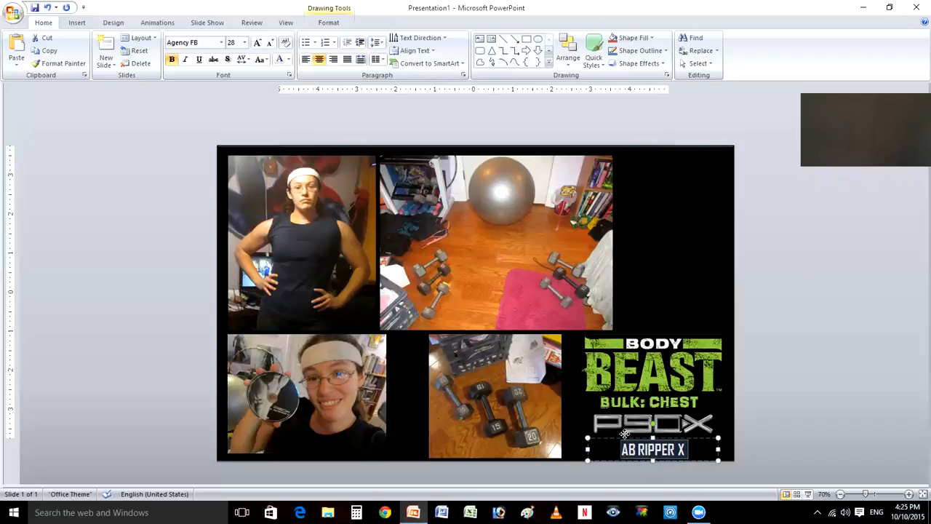
click(626, 438)
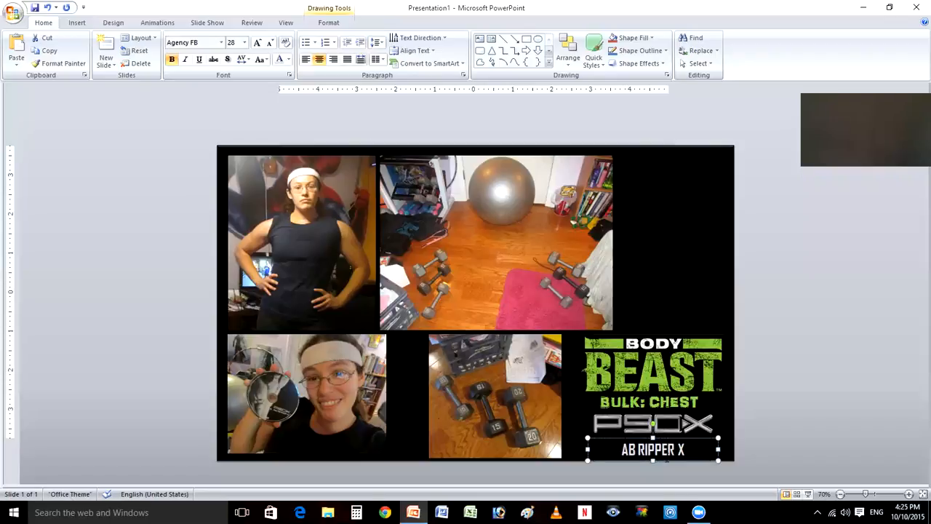
triple_click(656, 448)
click(683, 423)
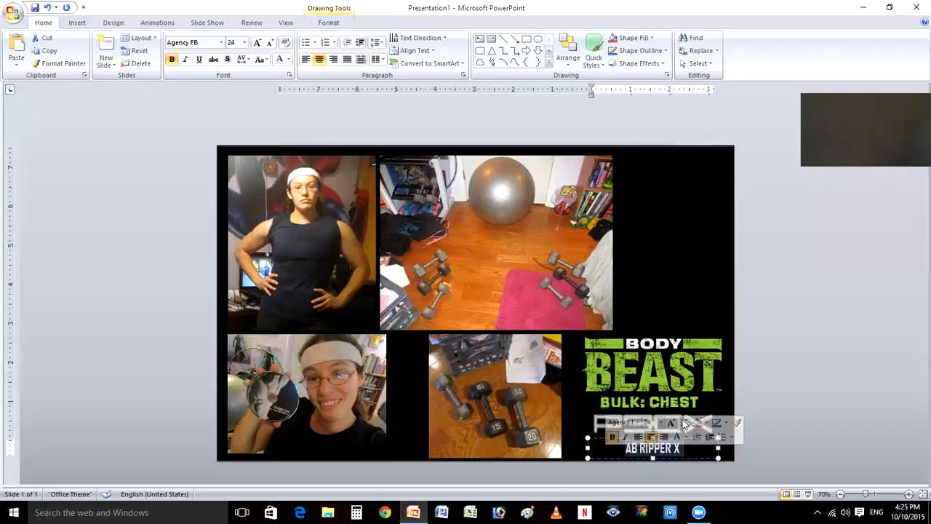
- Draw a plus shape about 0.58 inch wide beside the P90X logo's upper end and make its arms thinner
click(761, 443)
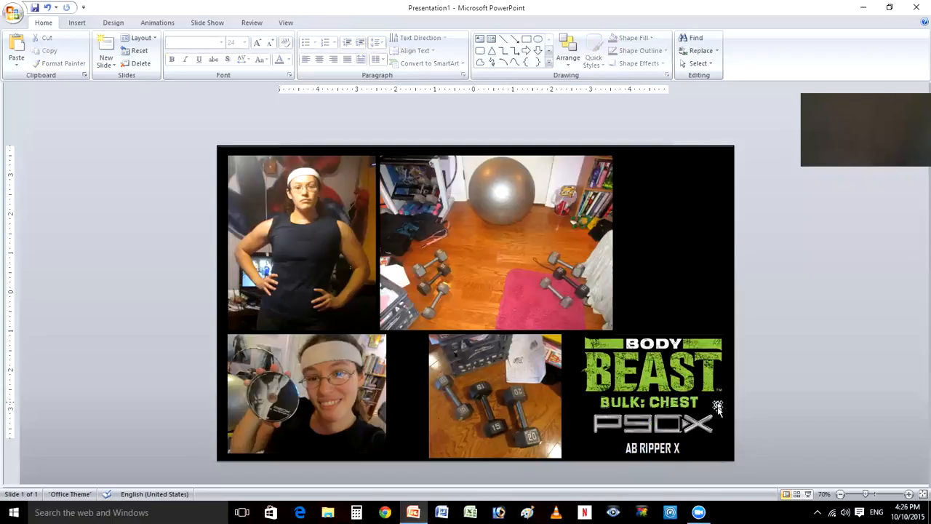
click(78, 24)
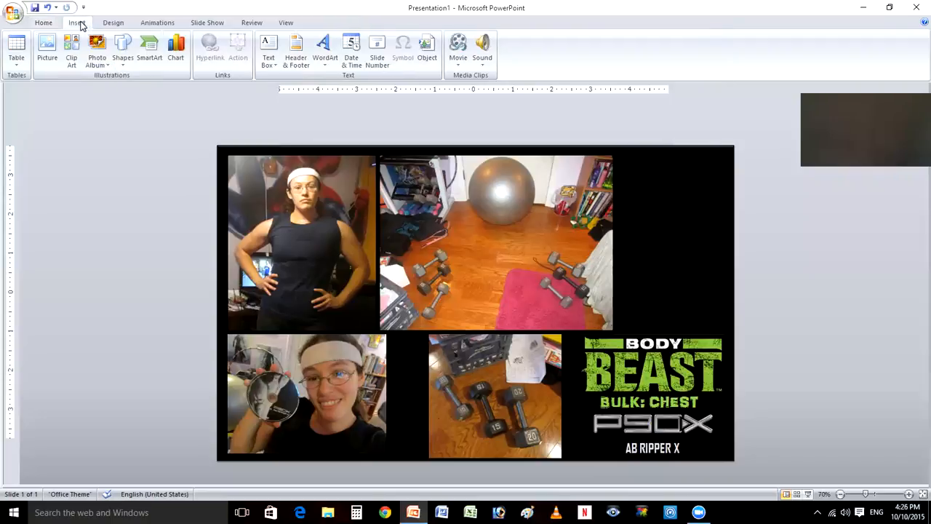
click(126, 48)
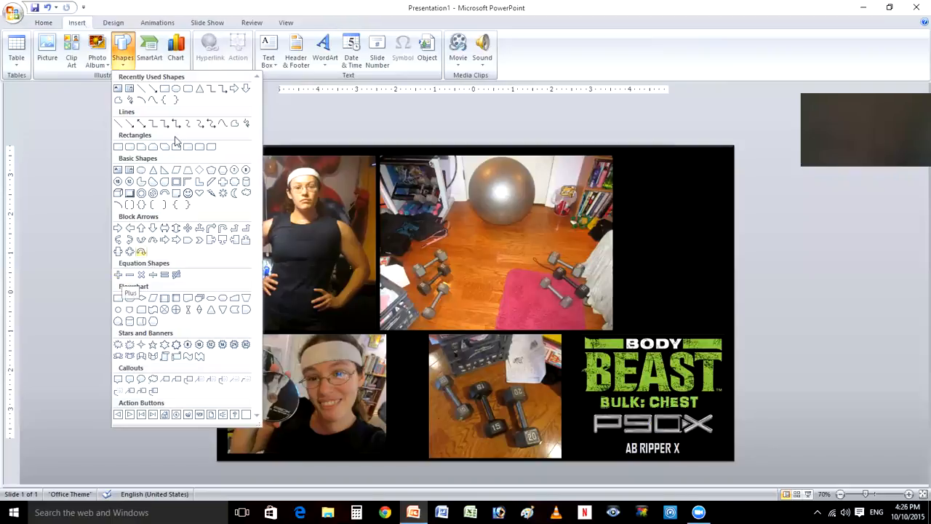
click(117, 275)
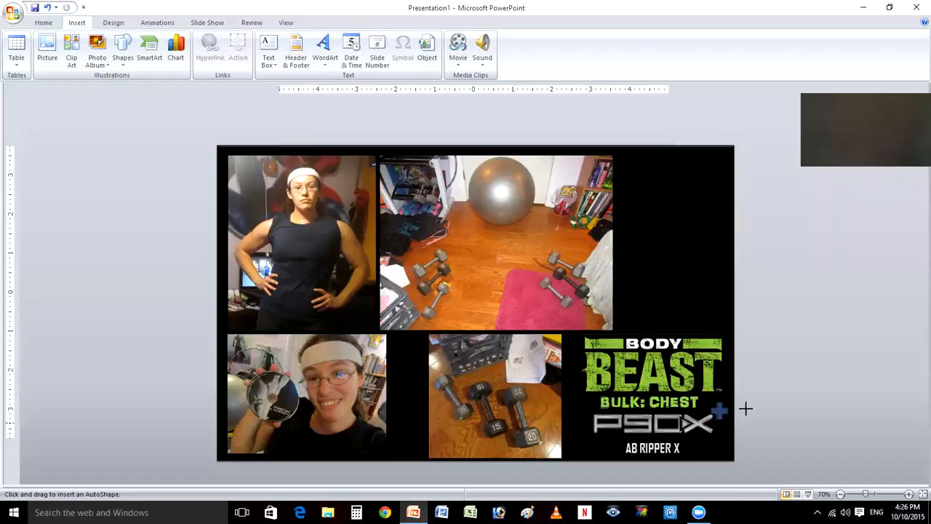
drag(746, 409, 746, 409)
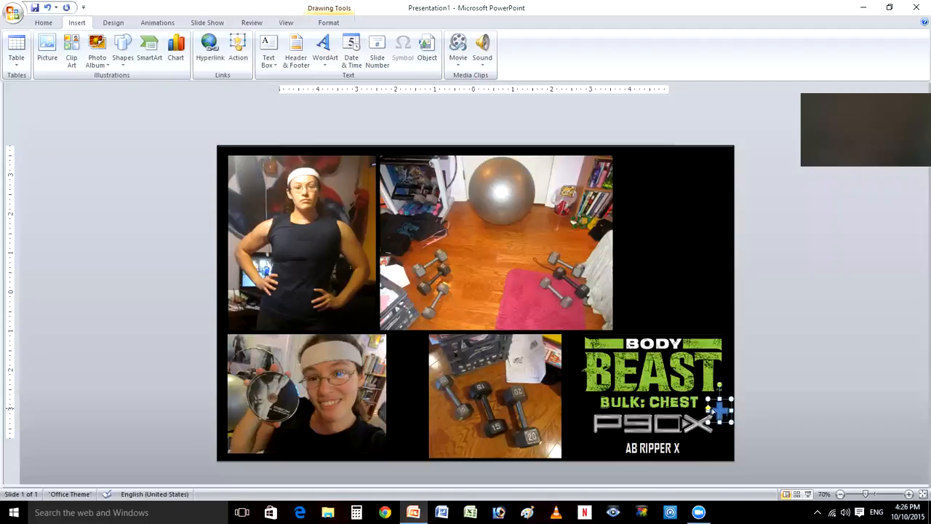
drag(709, 408, 710, 411)
click(713, 397)
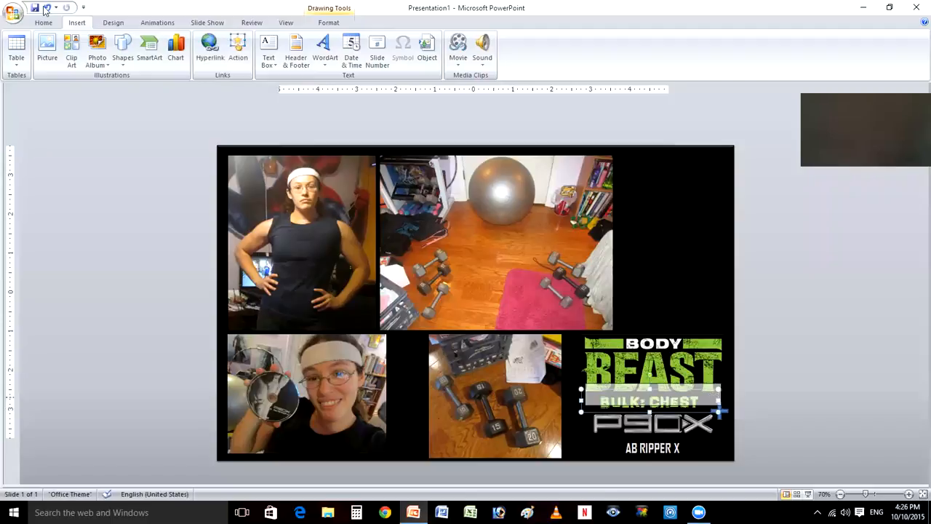
drag(713, 397, 715, 392)
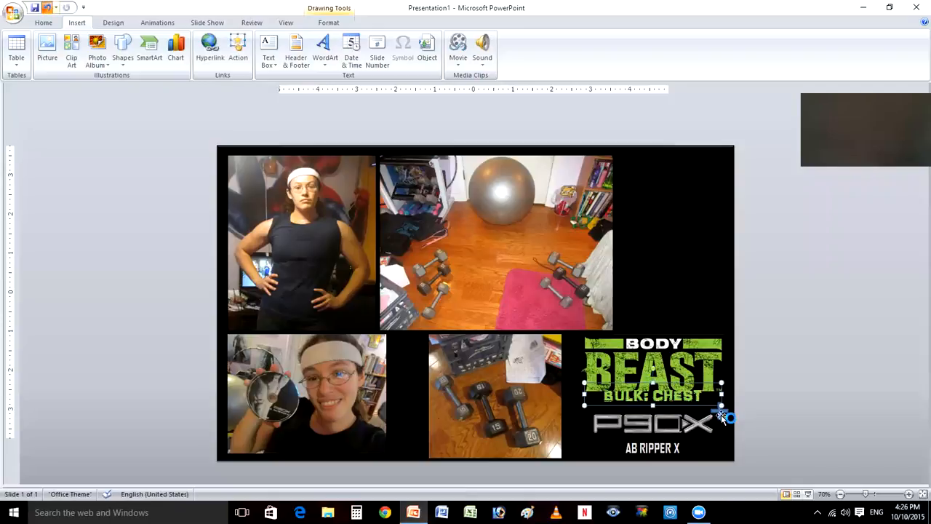
key(ctrl+z)
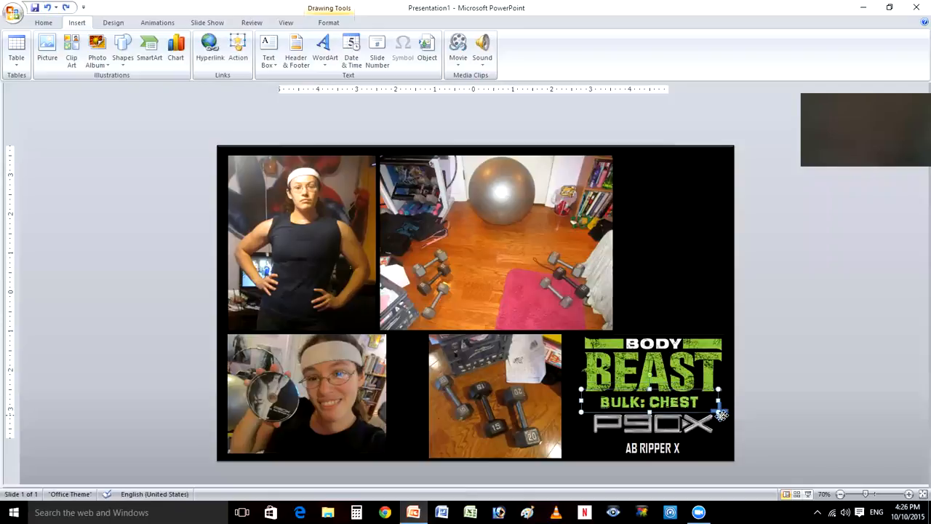
- Nudge the plus shape slightly upward beside the P90X logo
click(721, 419)
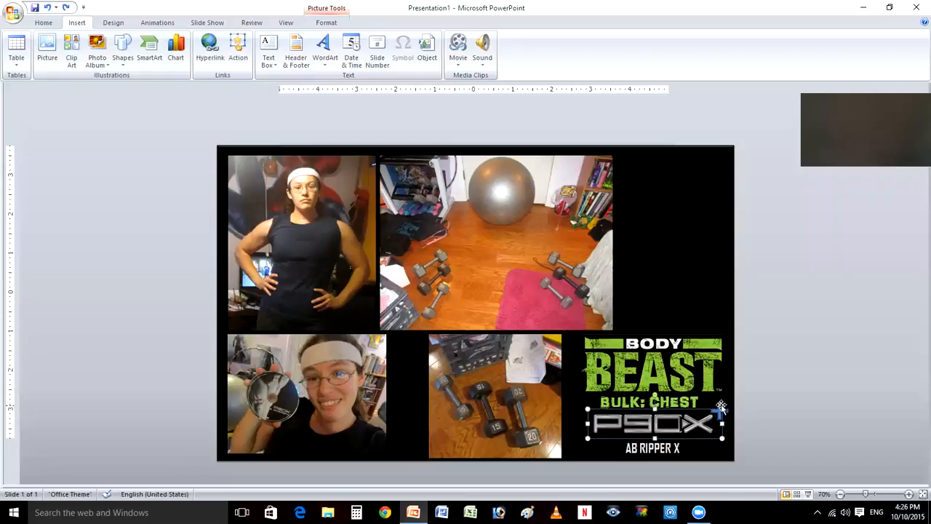
click(721, 406)
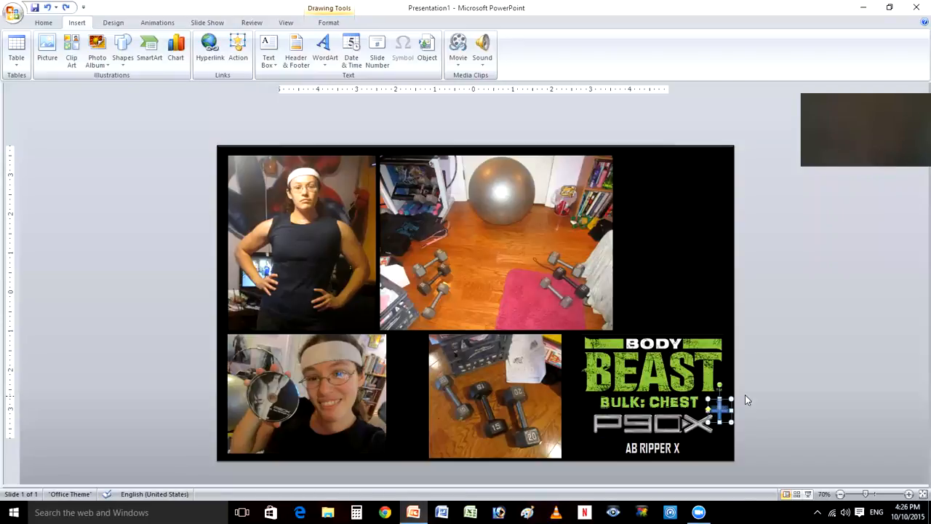
key(Up)
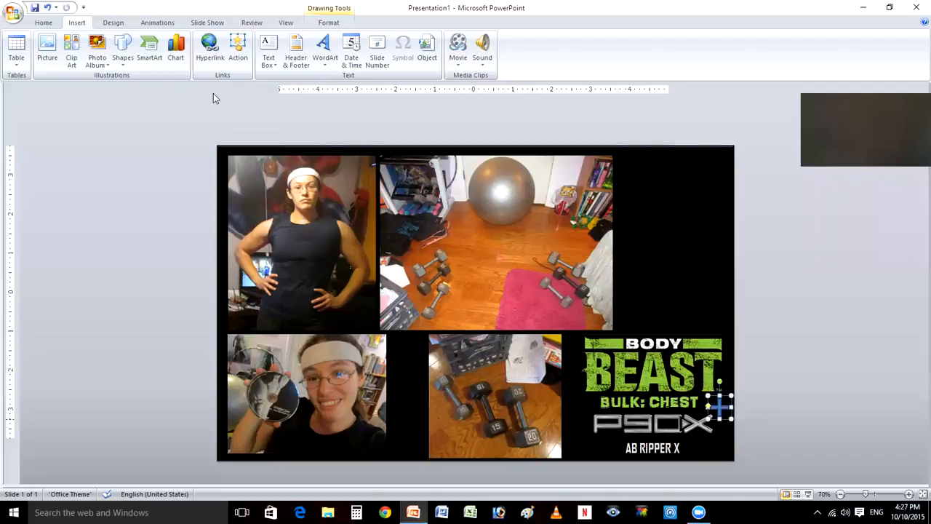
- Give the plus shape a light gray fill and a matching light gray outline
click(341, 10)
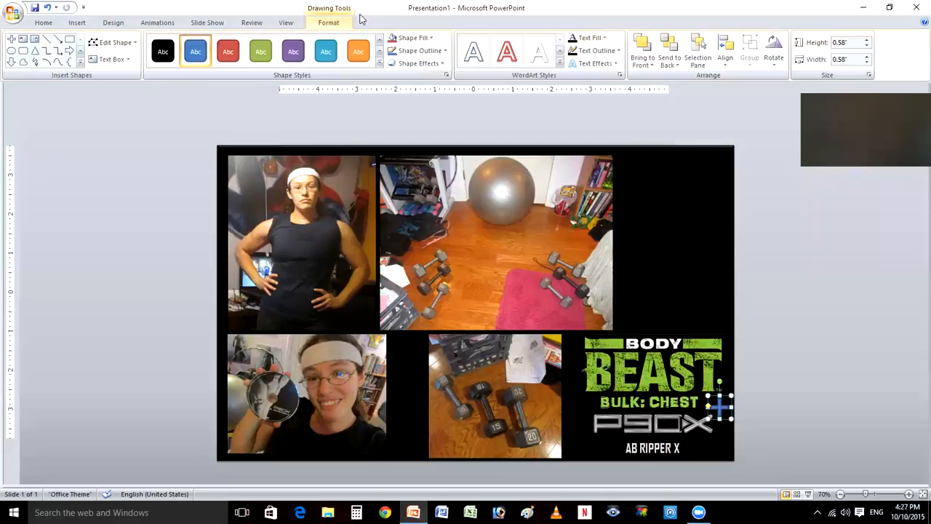
click(431, 39)
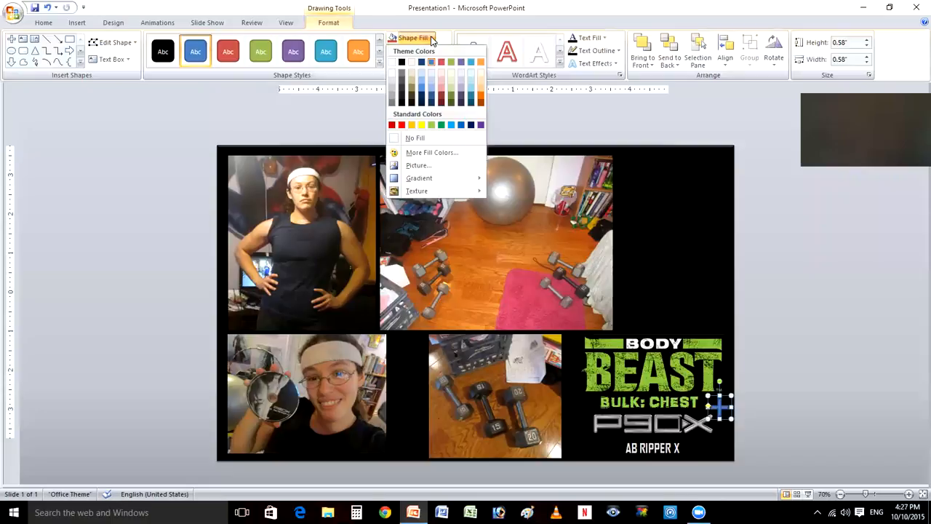
click(393, 87)
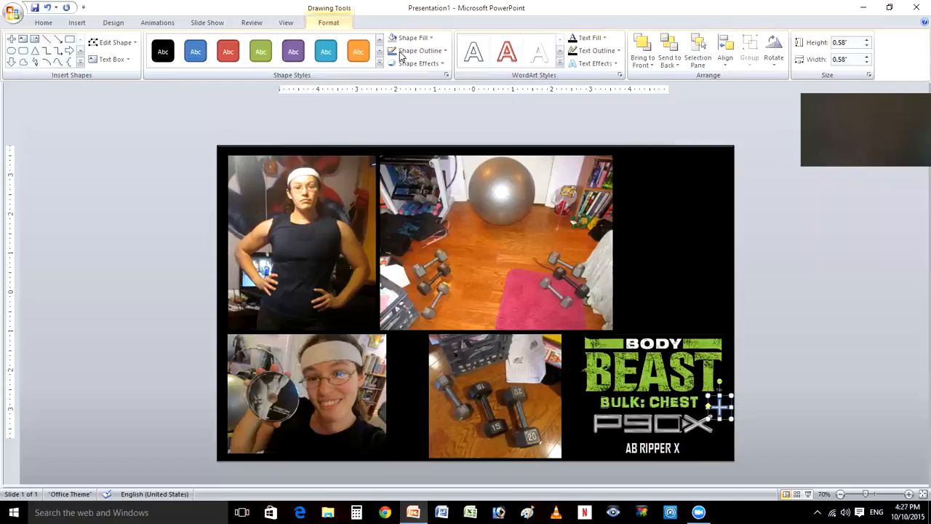
click(445, 52)
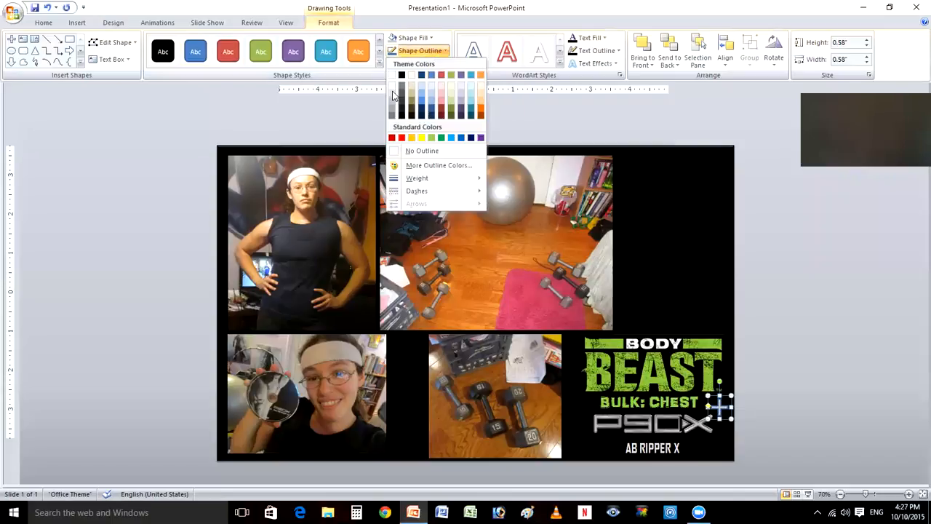
click(758, 411)
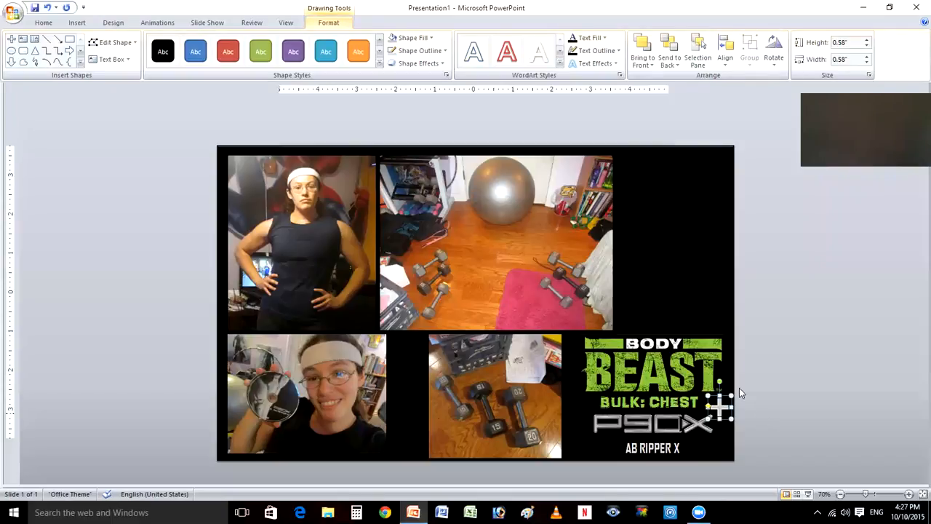
click(739, 393)
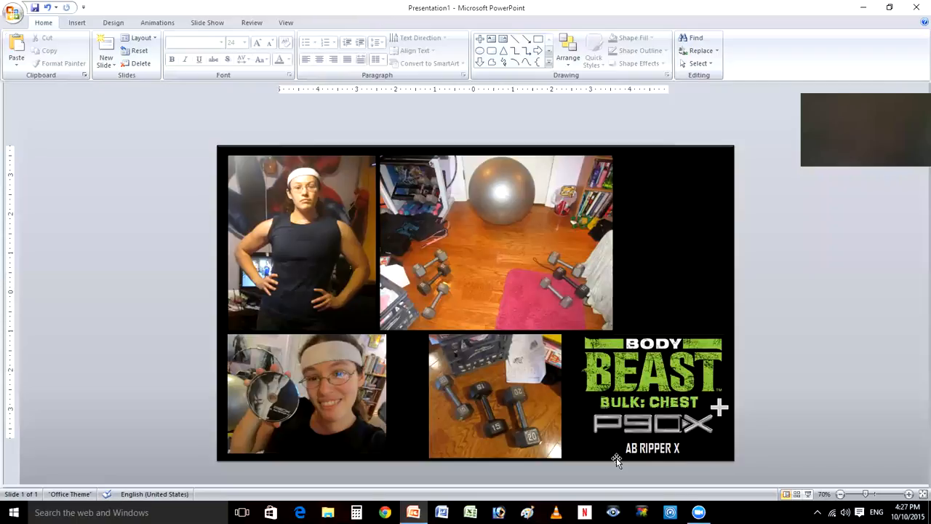
- Draw a text box in the black area beside the exercise ball photo with centered alignment and bold Agency FB font
click(80, 22)
click(268, 51)
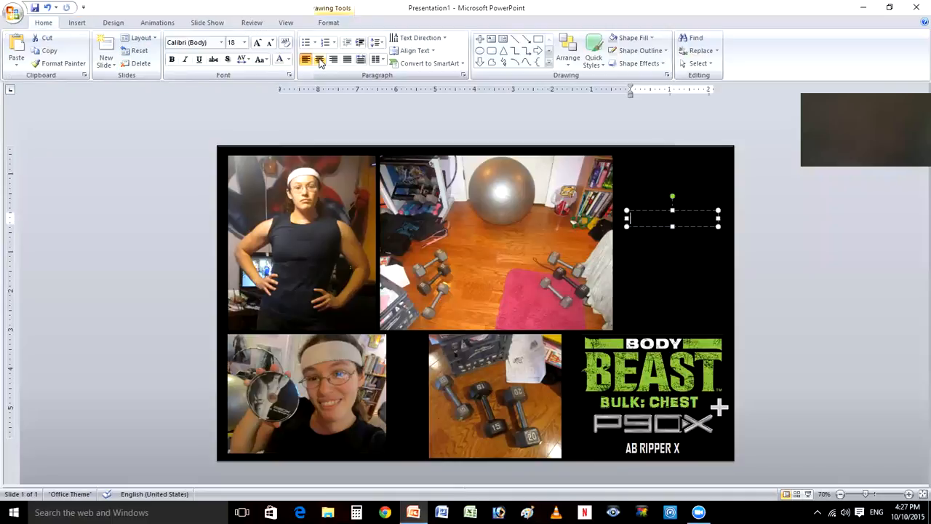
click(320, 62)
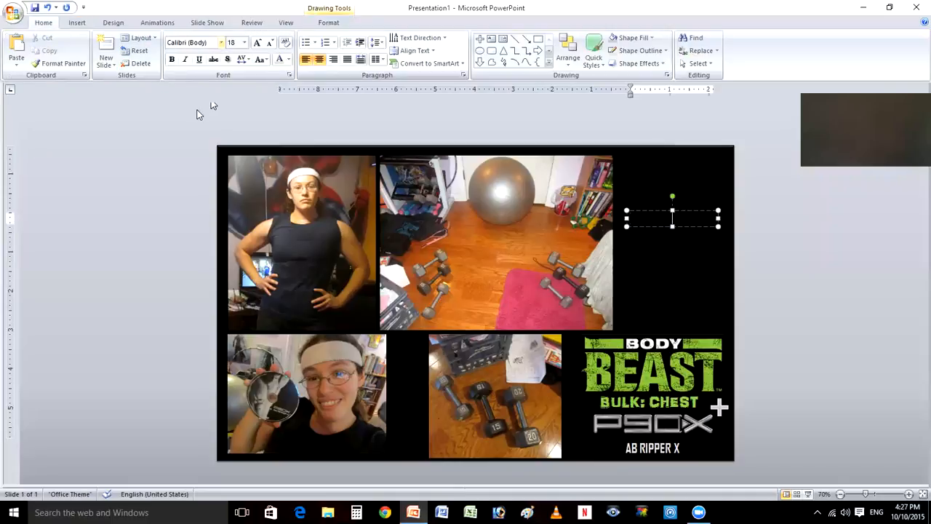
click(221, 43)
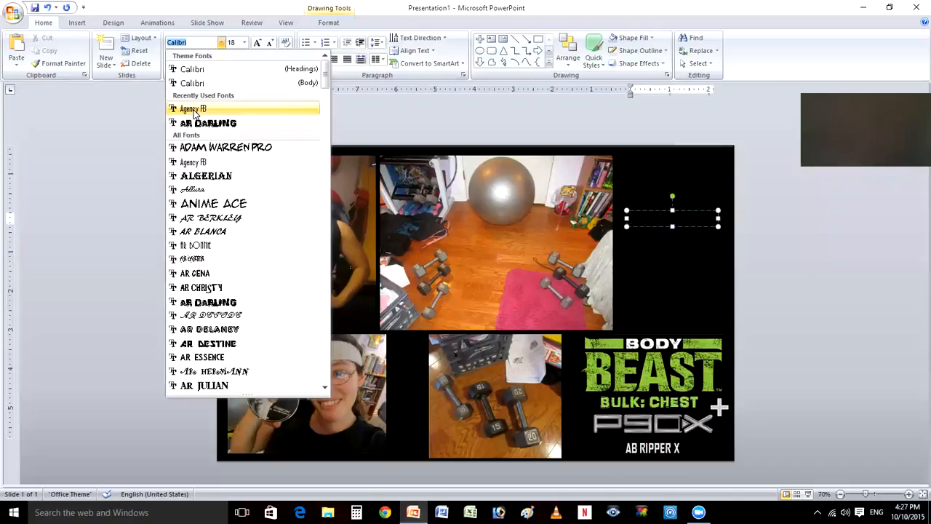
click(194, 112)
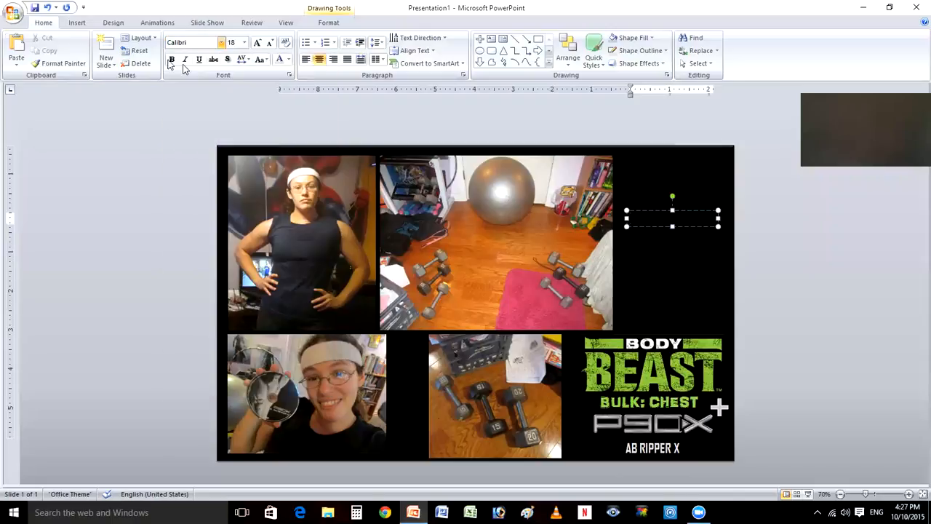
click(172, 60)
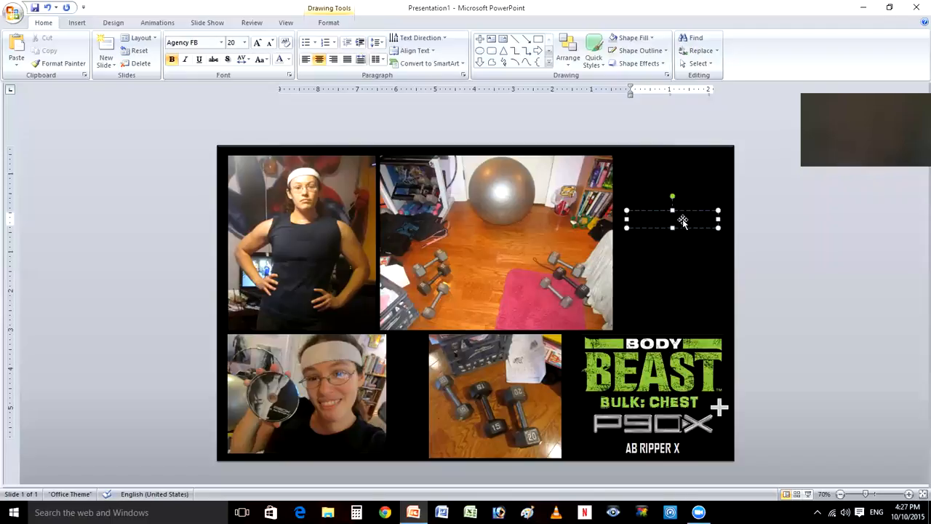
- Enter "10/10/15" in light gray in the text box beside the exercise ball photo and set its font size to 28
key(ctrl+a)
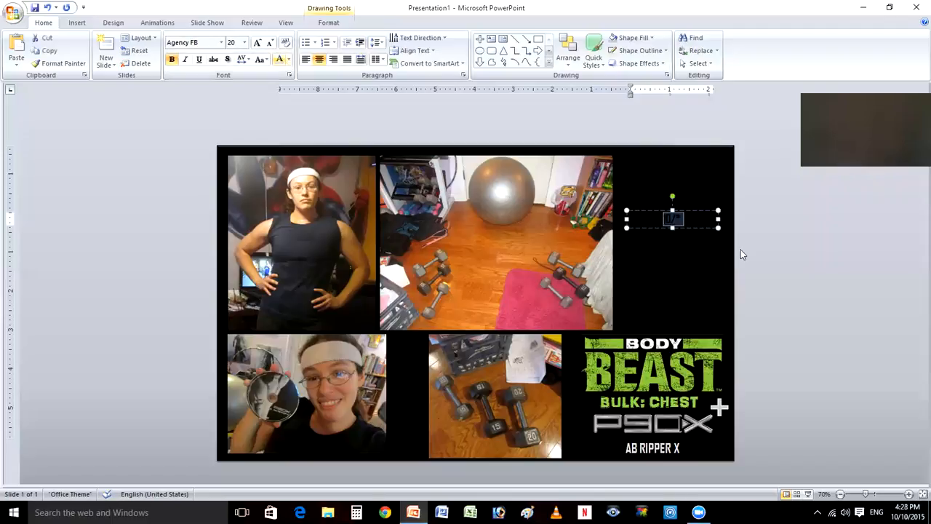
key(Right)
key(BackSpace)
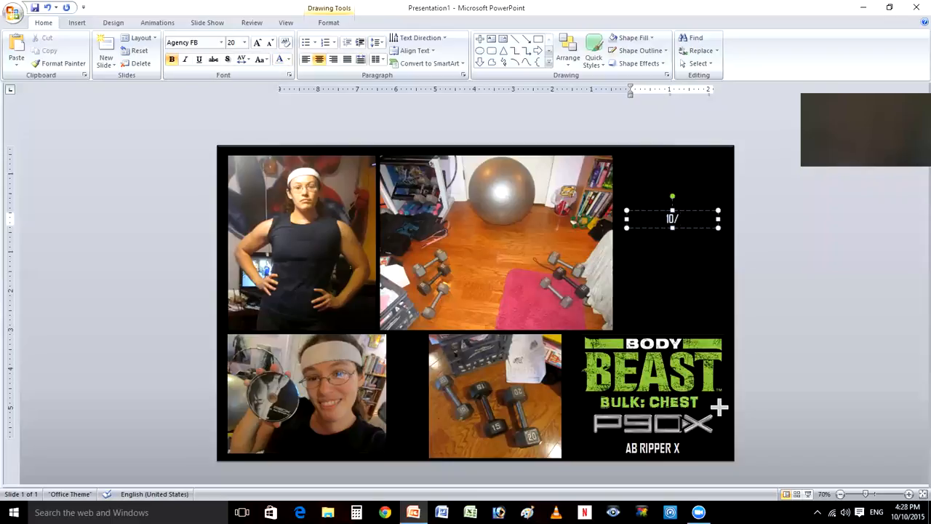
text(10/15)
drag(689, 219, 655, 219)
click(719, 189)
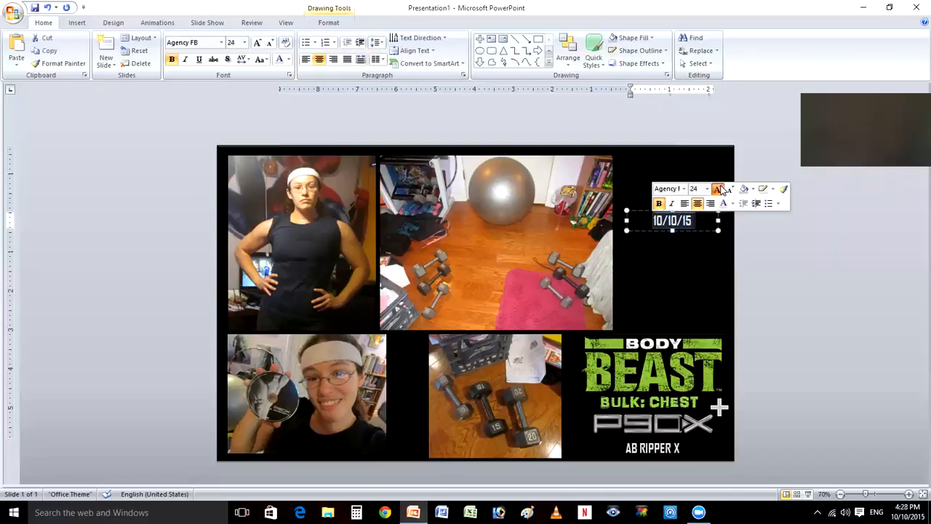
key(ctrl+shift+period)
click(773, 241)
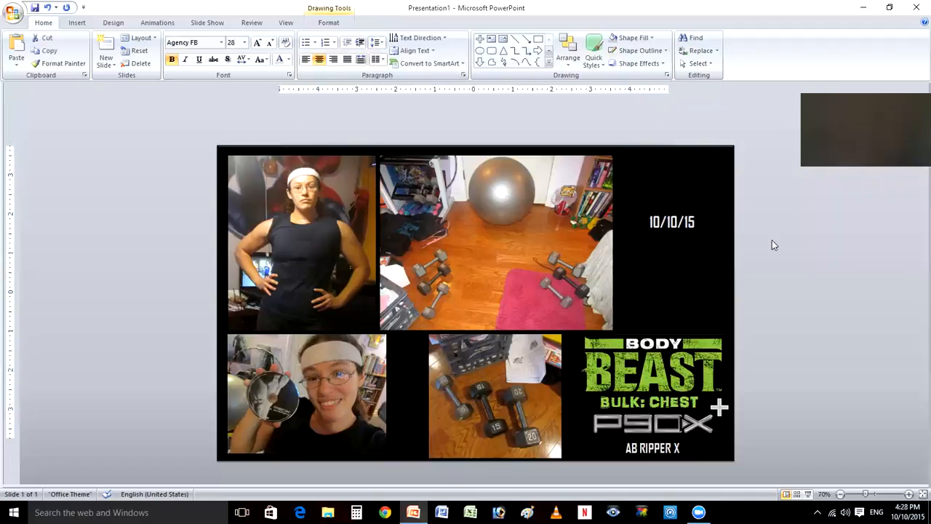
- Move the date text box down to just above the Body Beast logo
click(653, 212)
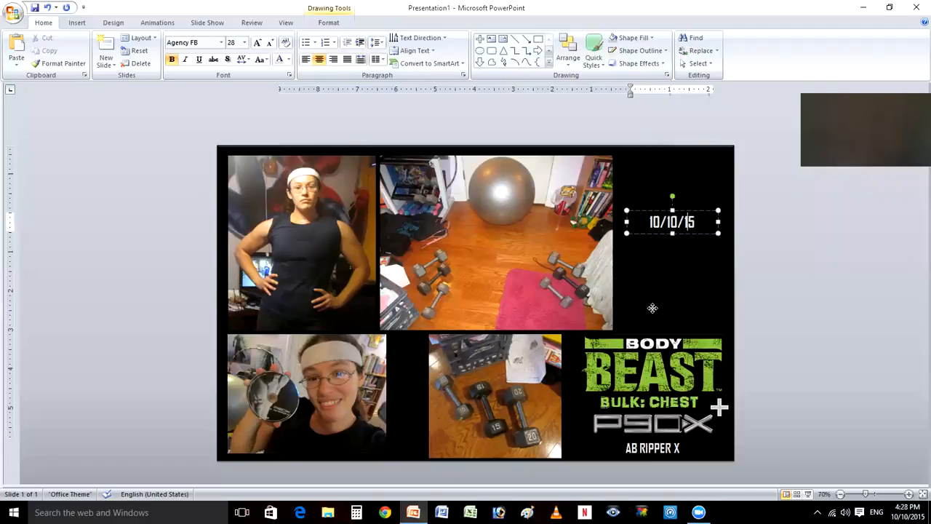
drag(653, 213, 653, 308)
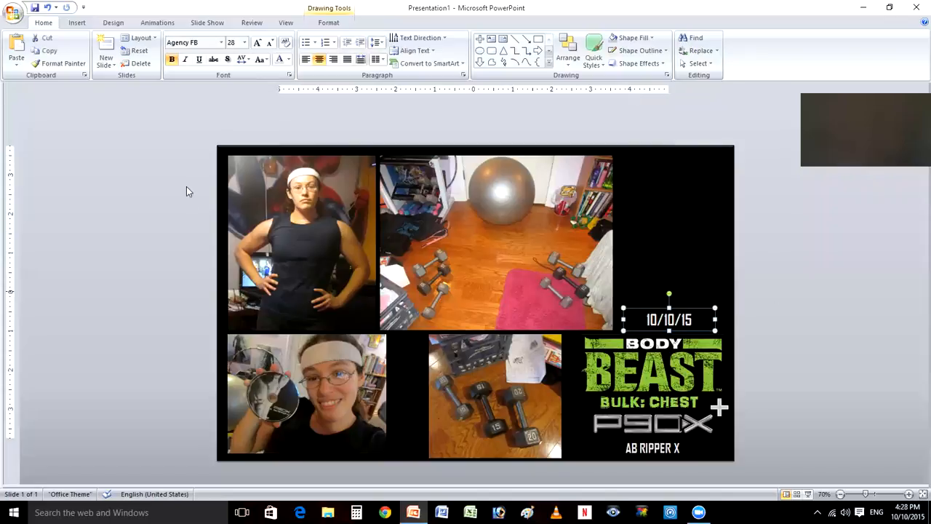
click(101, 159)
- Draw a text box near the top of the black area above the date with centered alignment, green font color and AR DARLING font
click(77, 23)
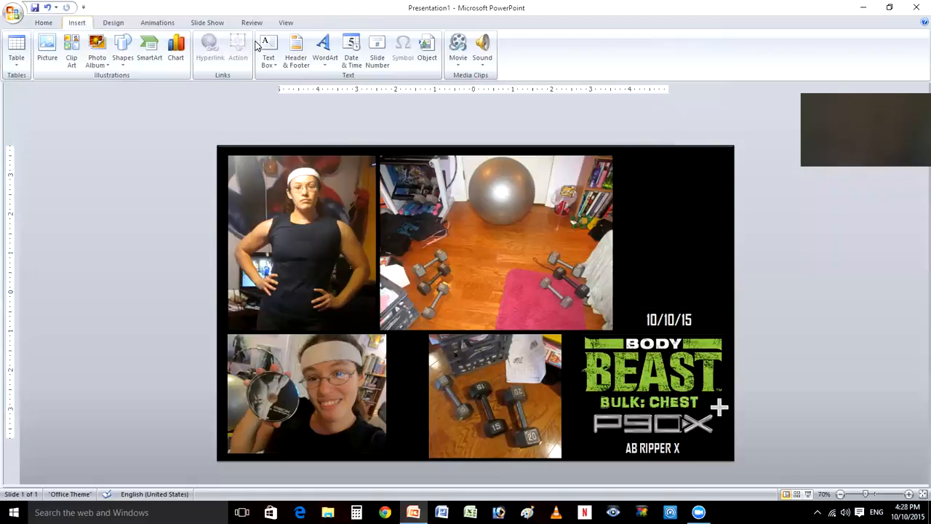
click(269, 45)
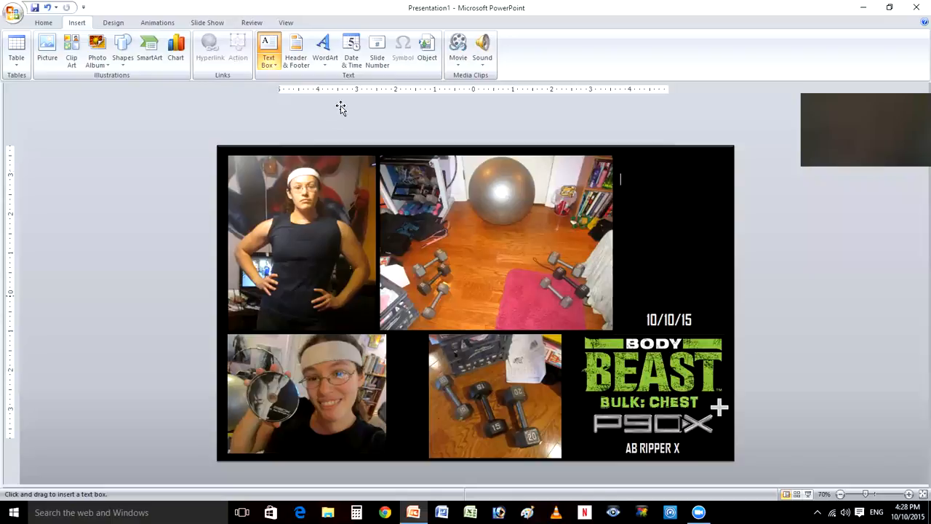
click(320, 61)
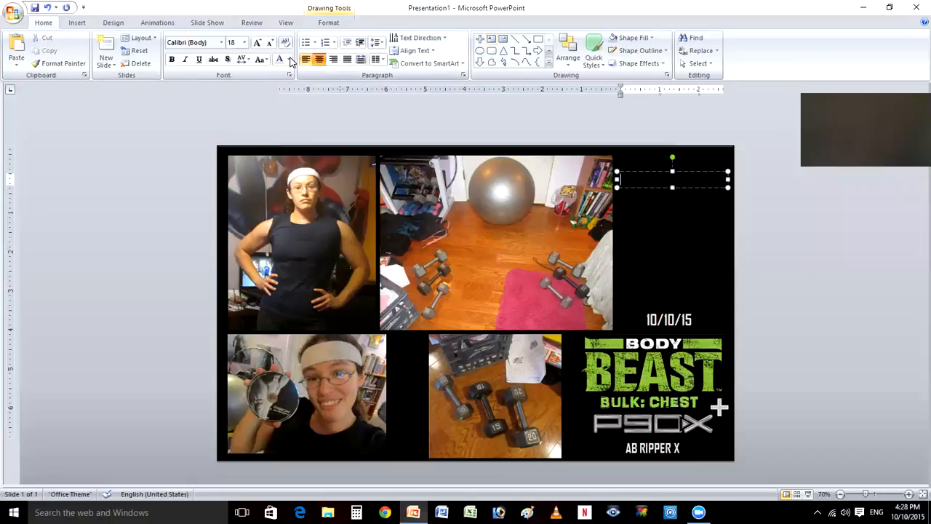
click(290, 61)
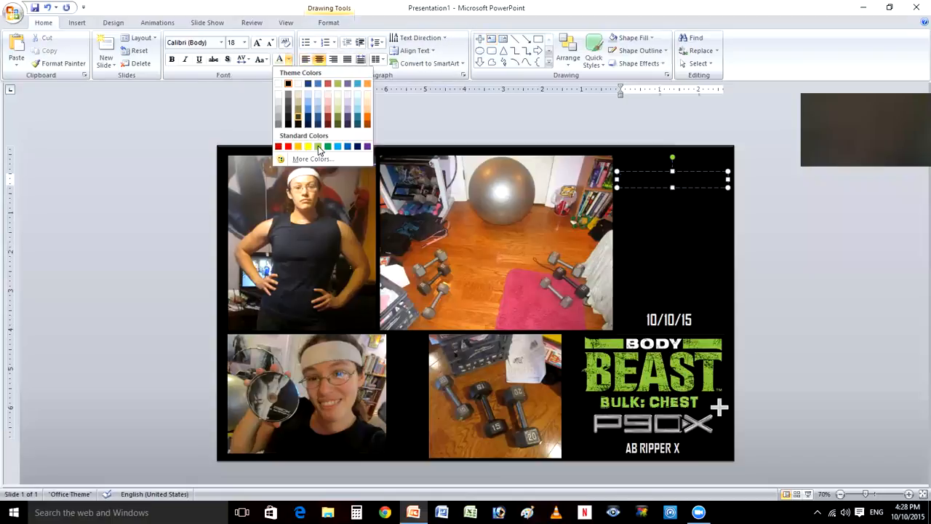
click(318, 147)
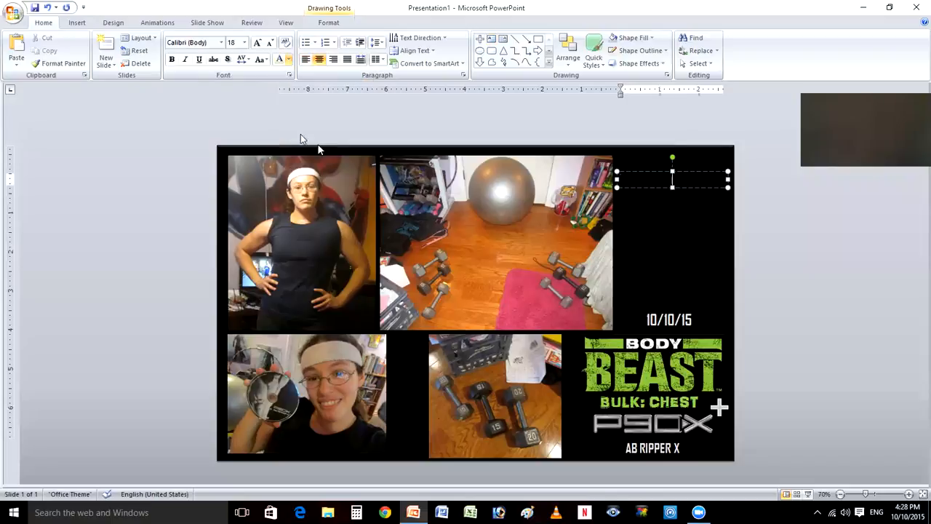
click(221, 42)
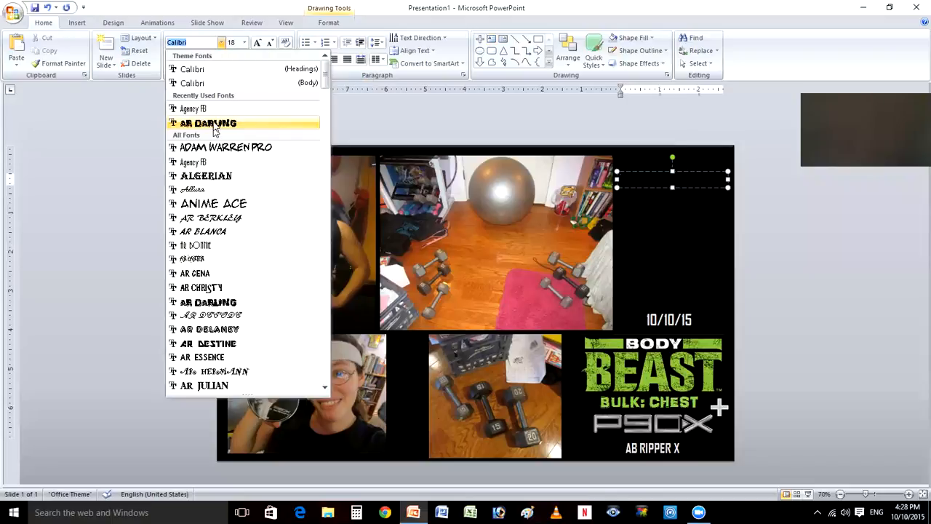
click(213, 125)
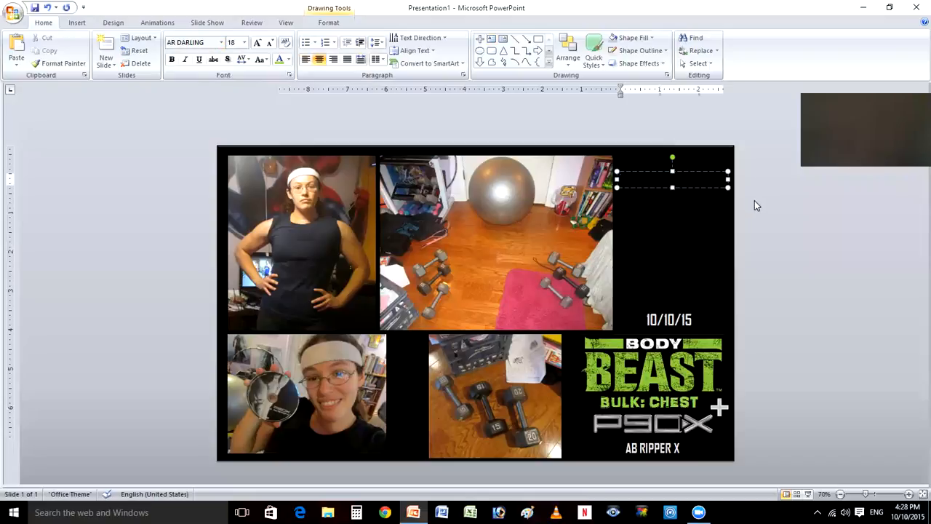
- Enter the heading "WEIGHTS USED:" in the green text box above the date
text(WEIGHTS USED:)
key(Return)
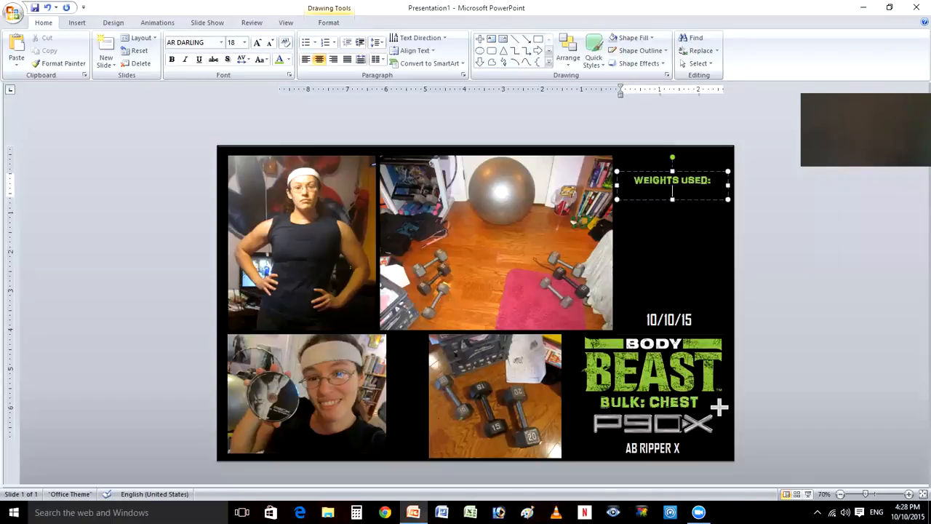
- Add "10 LBS.", "15 LBS.", "&" and "20 LBS." on separate lines below the weights heading
text(10 LBS.,)
key(Return)
text(15 LBS.)
key(Return)
text(&)
key(Return)
text(20 LBS)
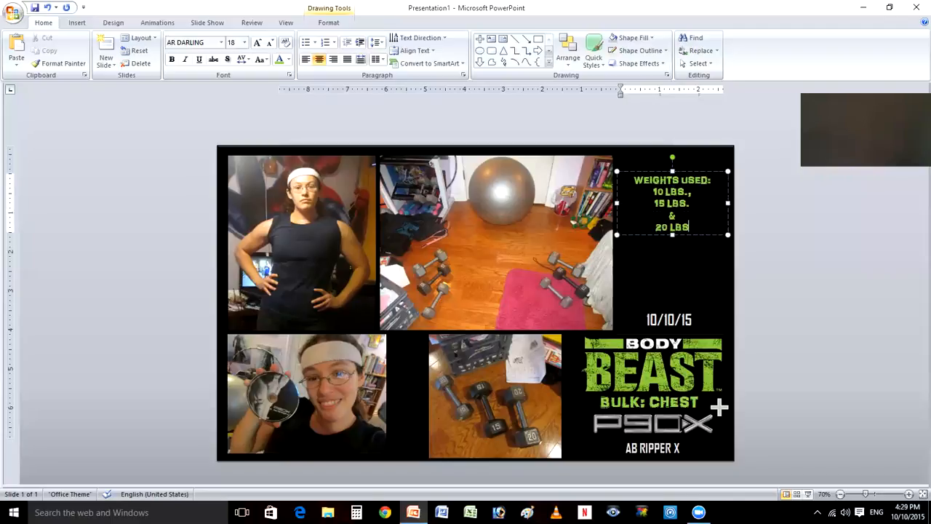
text(.)
click(694, 193)
key(BackSpace)
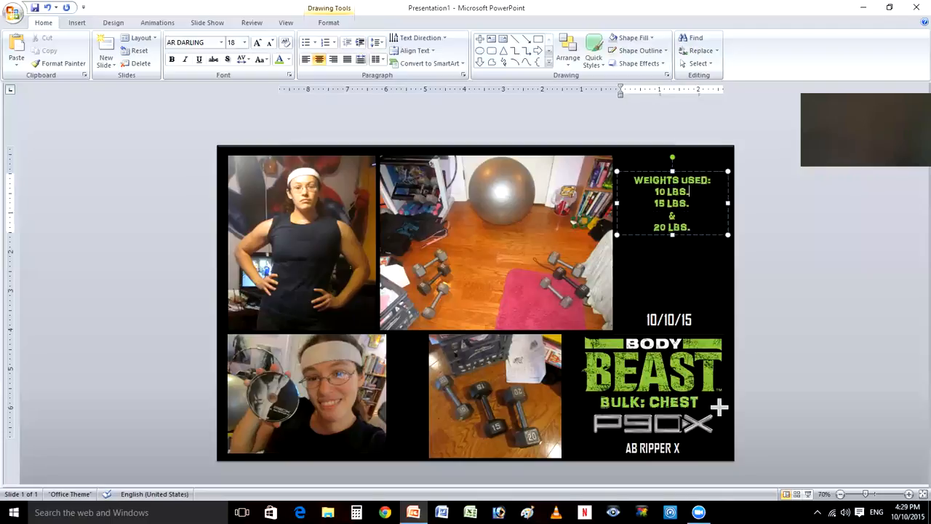
- Increase the weights text to font size 24 and widen its text box so the heading fits on one line
triple_click(694, 194)
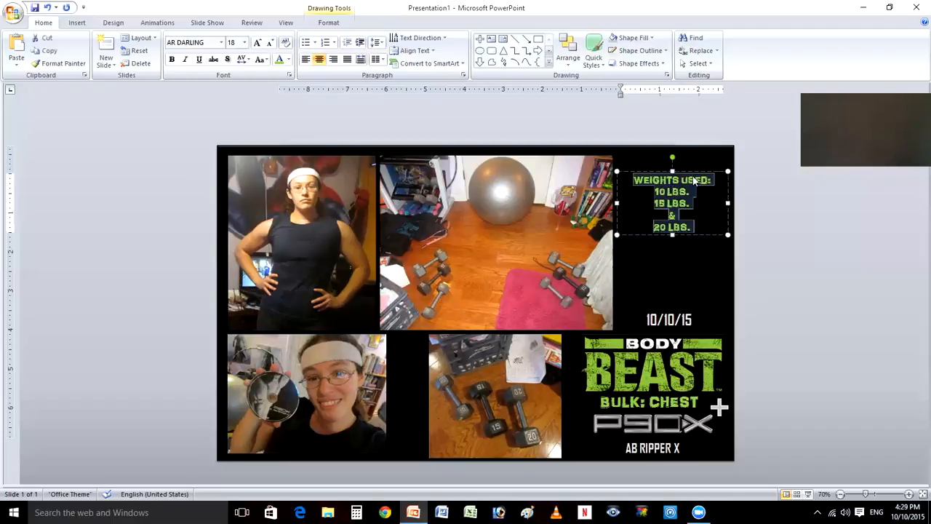
click(696, 149)
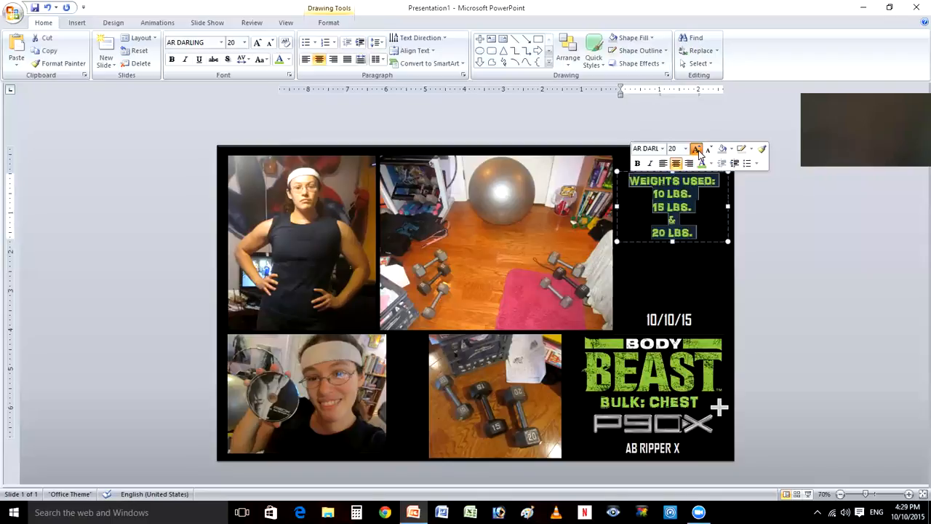
click(697, 150)
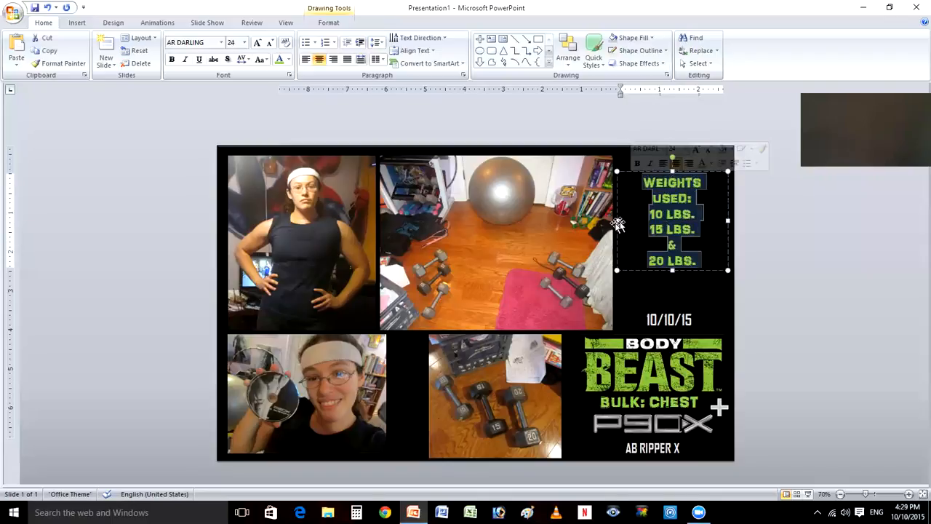
mouse_move(673, 201)
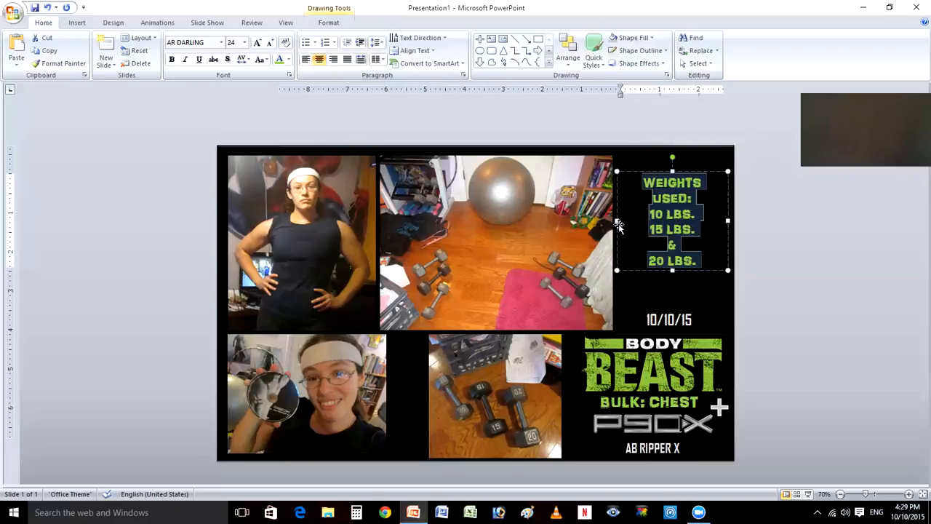
drag(617, 221, 615, 221)
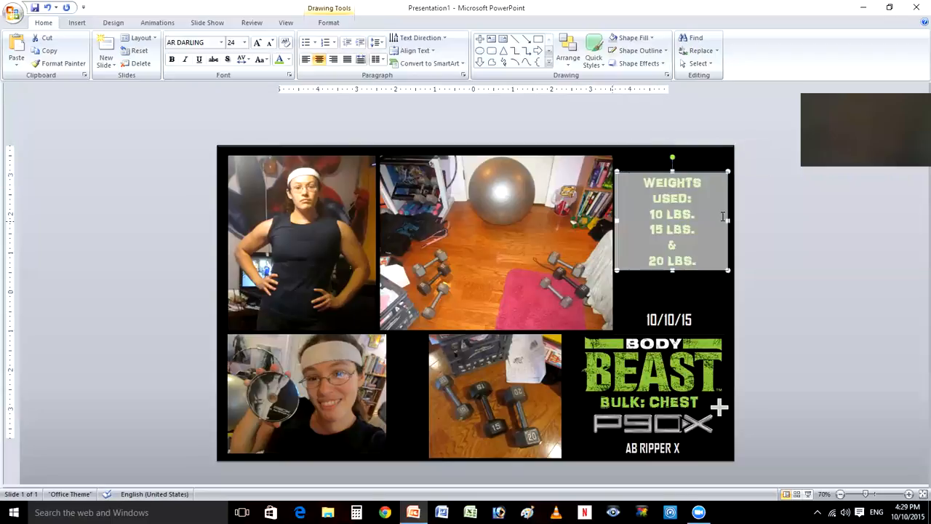
drag(723, 216, 734, 212)
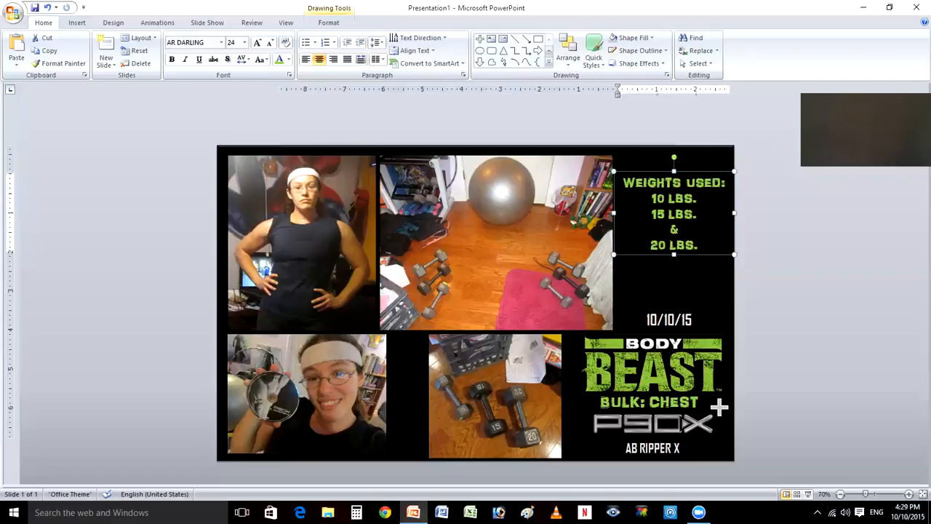
- Try font size 28 on the weights text and set it back to 24
key(ctrl+a)
click(778, 216)
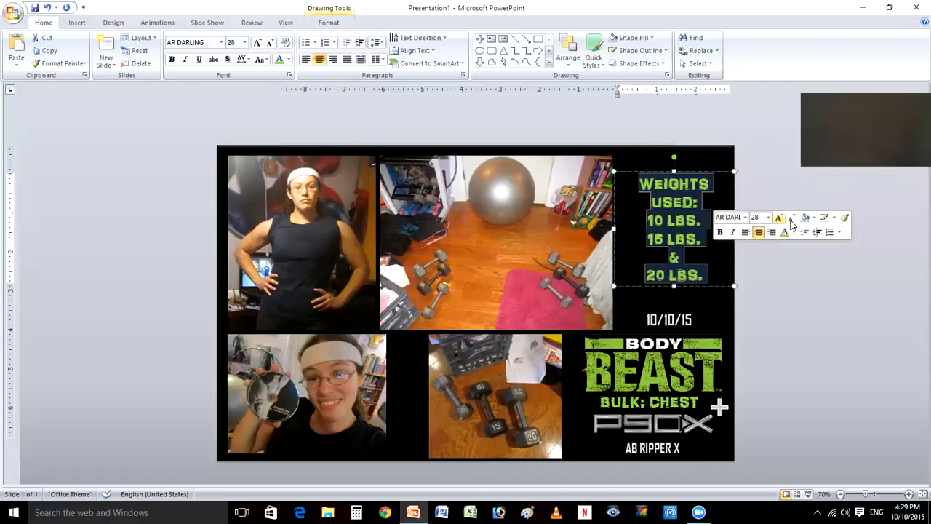
click(791, 219)
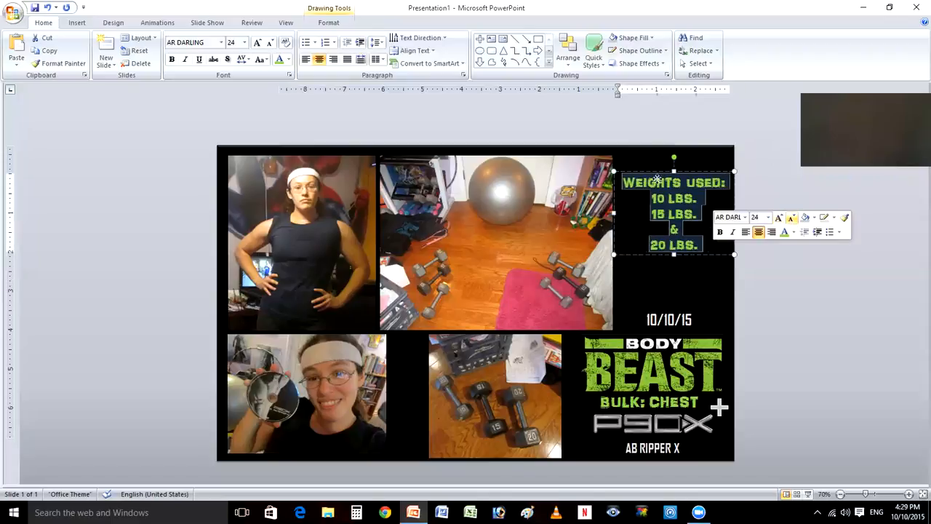
- Move the weights text box down toward the date and adjust its side edges to fit the black area
drag(661, 172, 657, 195)
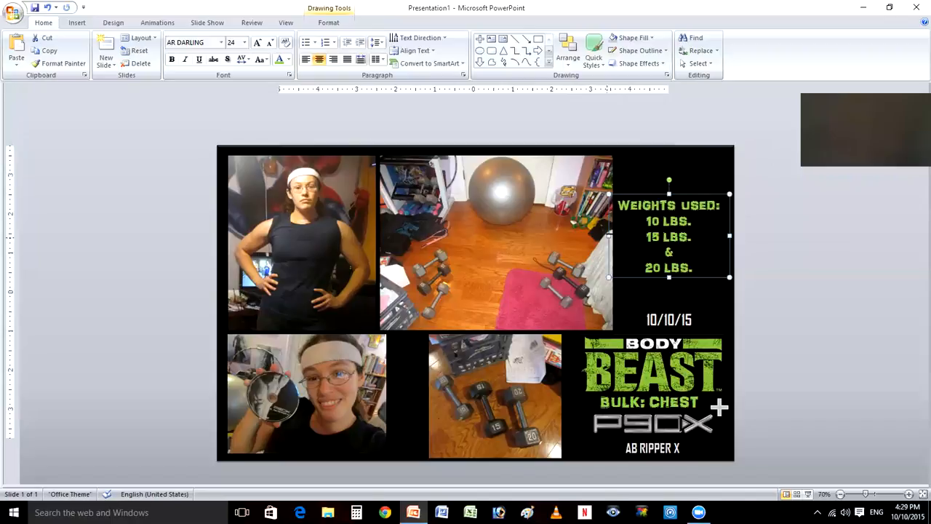
drag(609, 233, 612, 233)
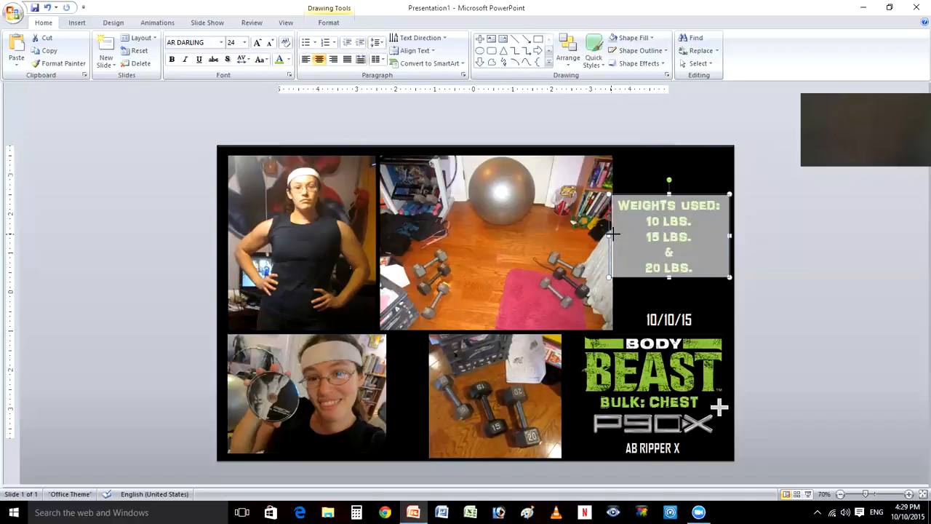
drag(729, 235, 734, 236)
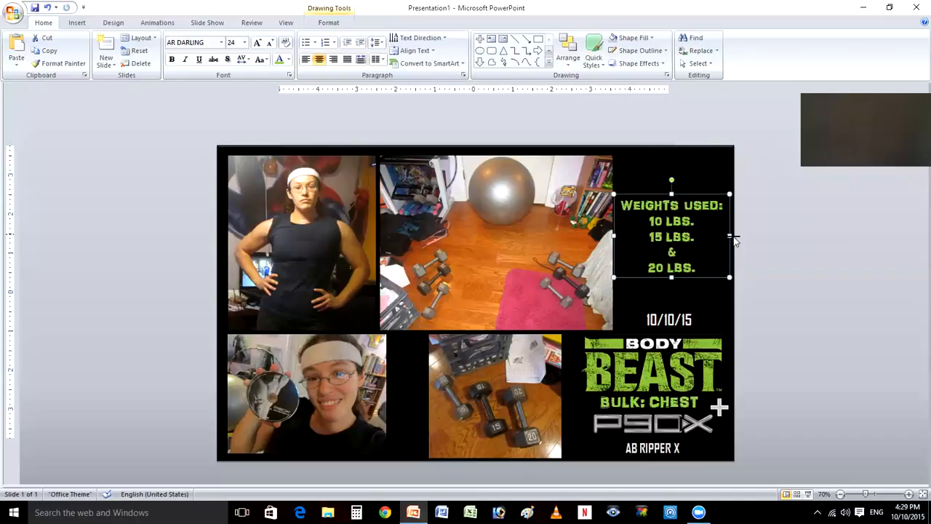
- Move the date text box up slightly, between the weights list and the Body Beast logo
click(676, 315)
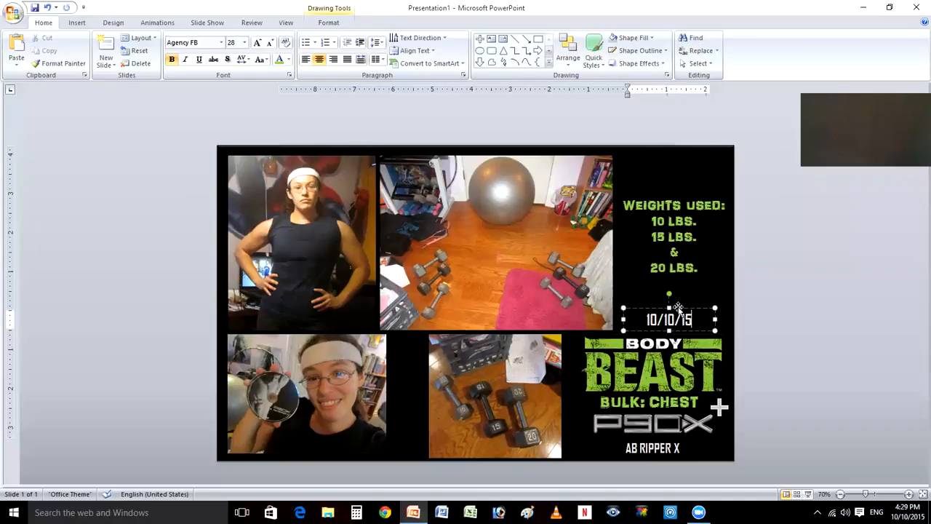
drag(678, 307, 686, 292)
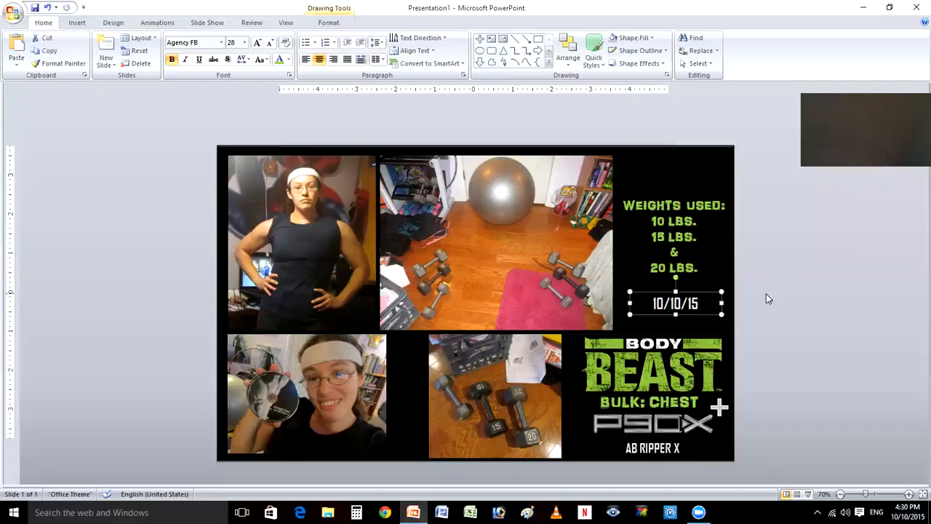
click(757, 310)
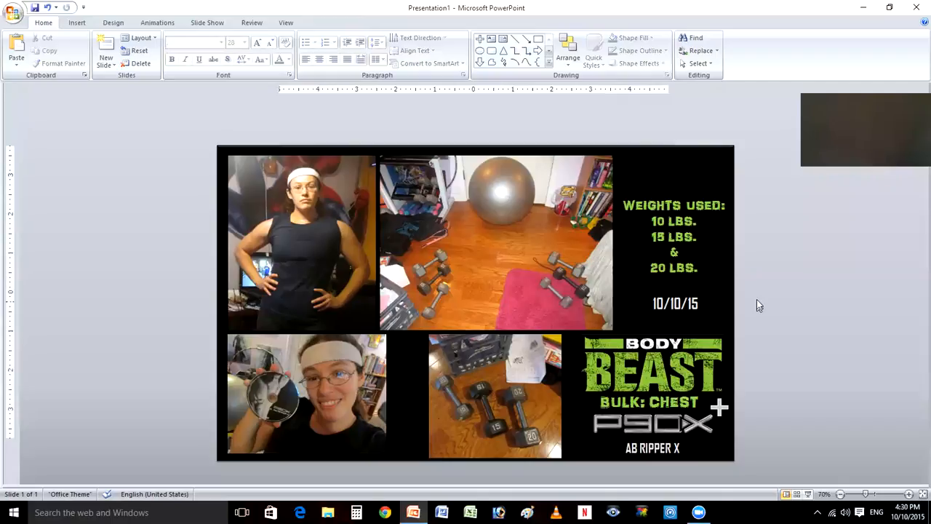
- Move the weights text box up slightly and adjust its side edges to center it in the black area
click(664, 204)
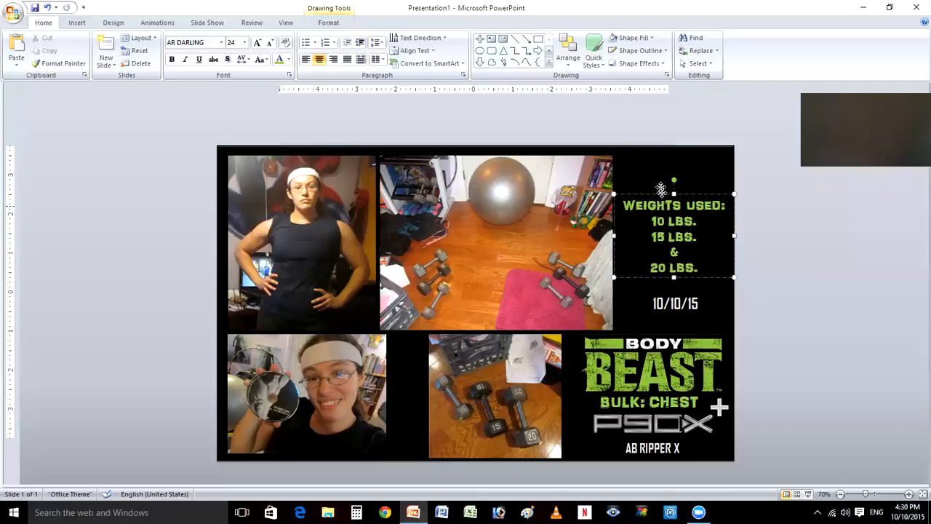
drag(660, 189, 663, 184)
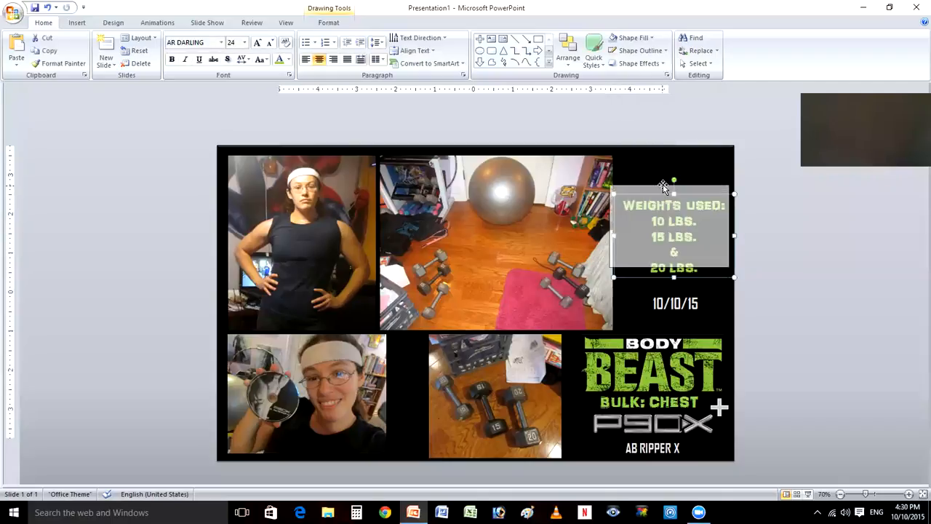
drag(726, 226, 727, 226)
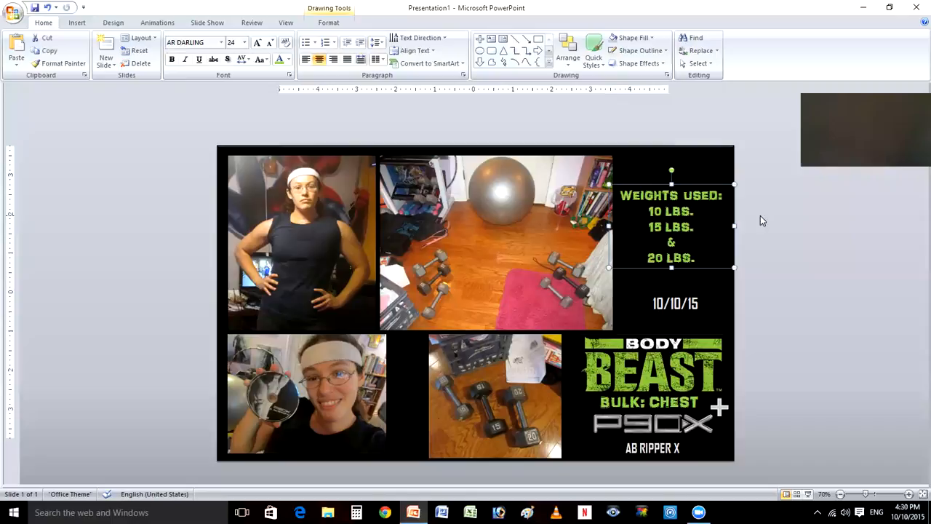
click(762, 250)
click(606, 221)
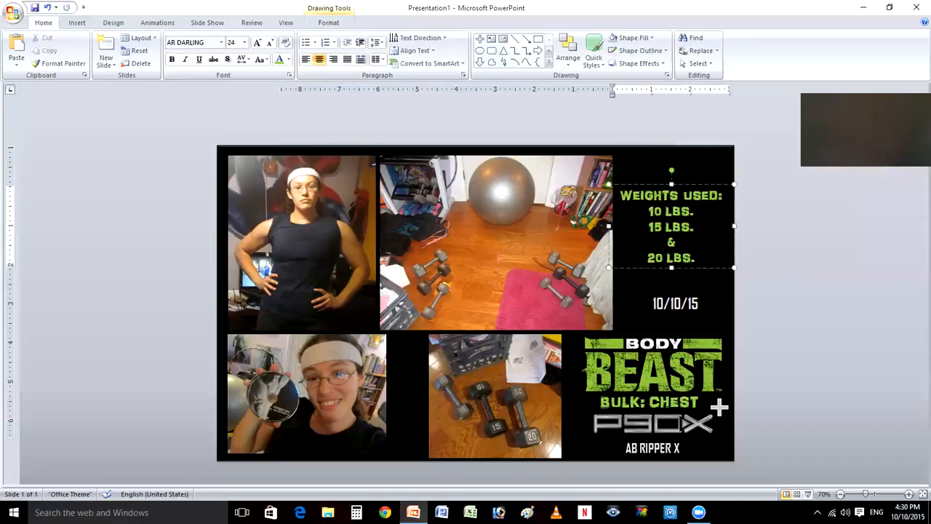
drag(609, 226, 614, 225)
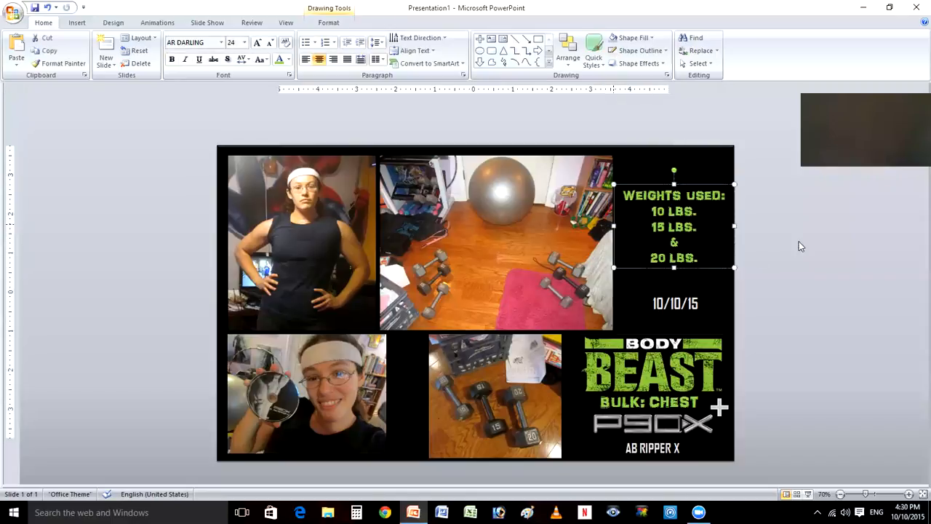
click(797, 240)
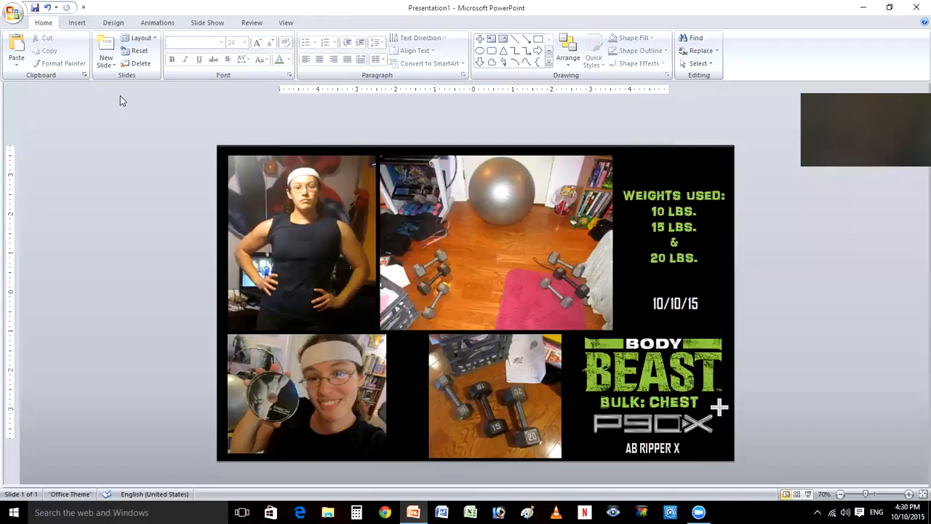
- Draw a Frame shape over the whole slide and thin it to a narrow border along the slide's edges
click(76, 24)
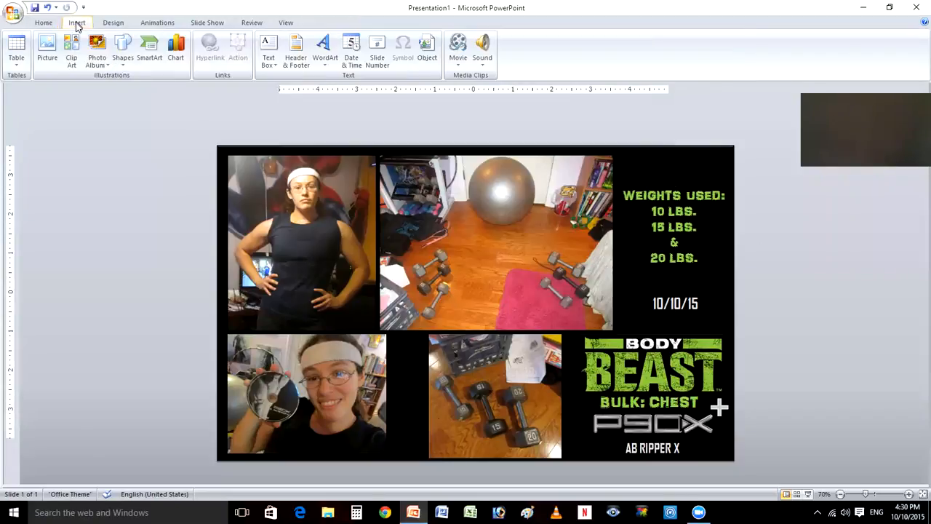
click(123, 51)
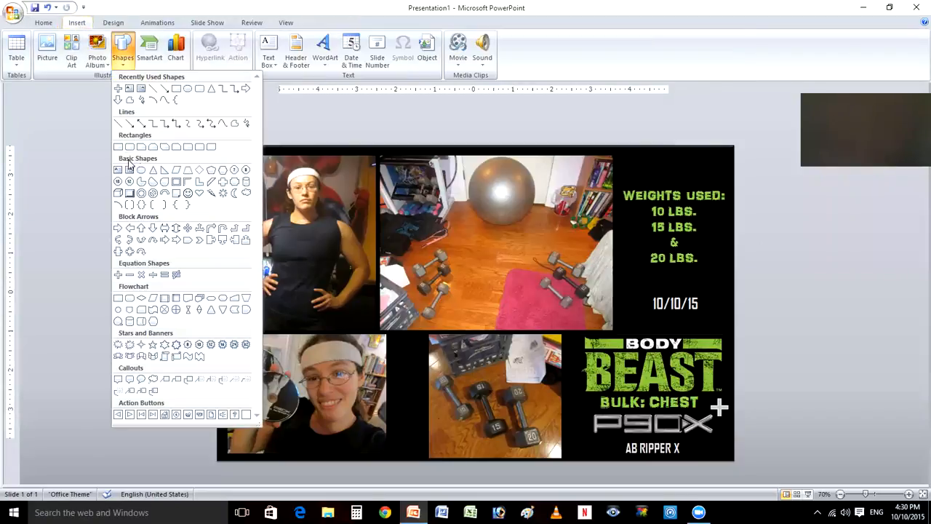
click(176, 181)
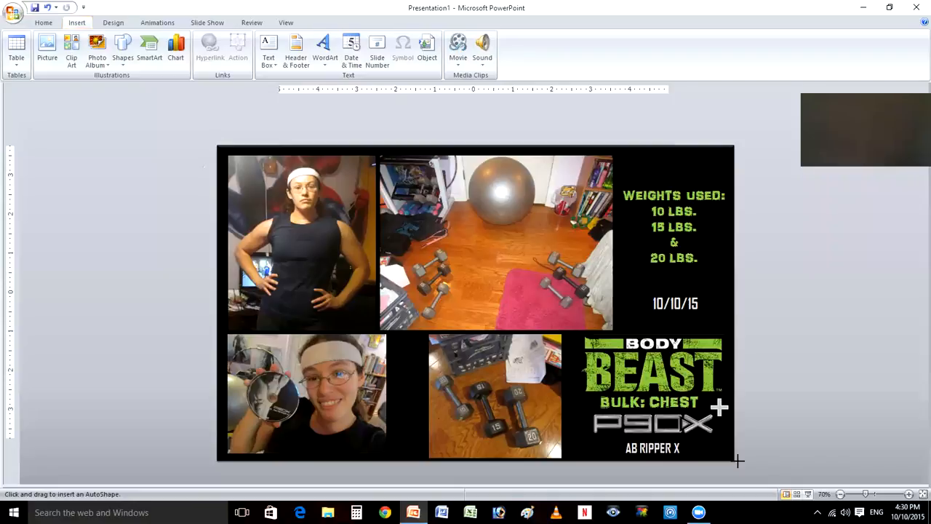
drag(215, 145, 738, 460)
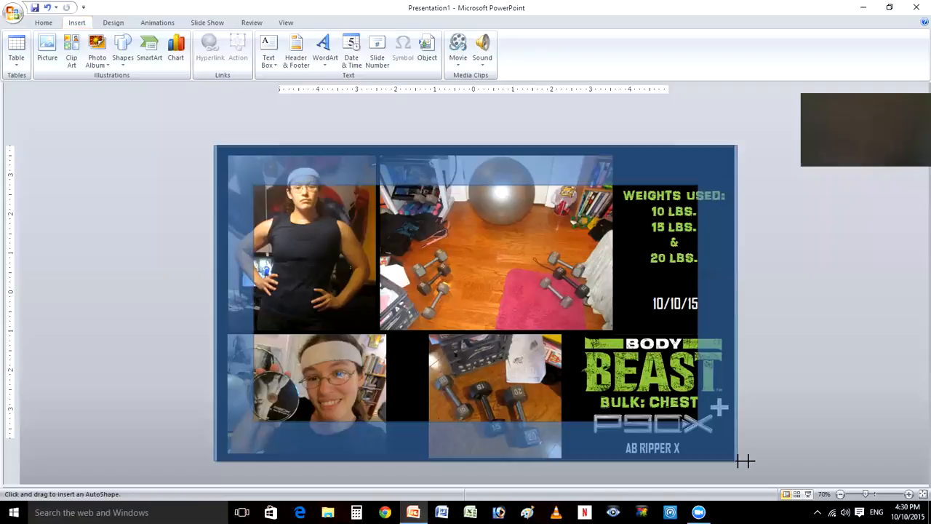
drag(745, 461, 732, 459)
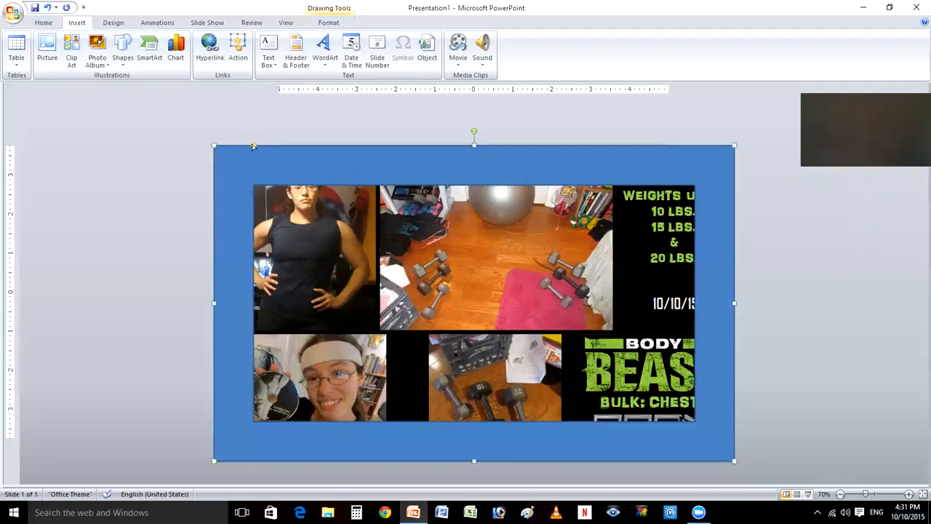
drag(253, 145, 216, 145)
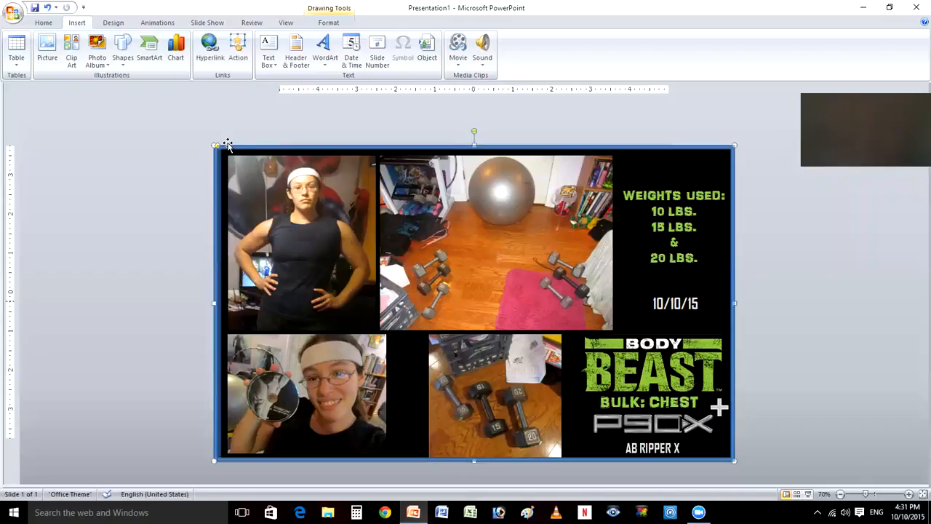
key(ctrl+z)
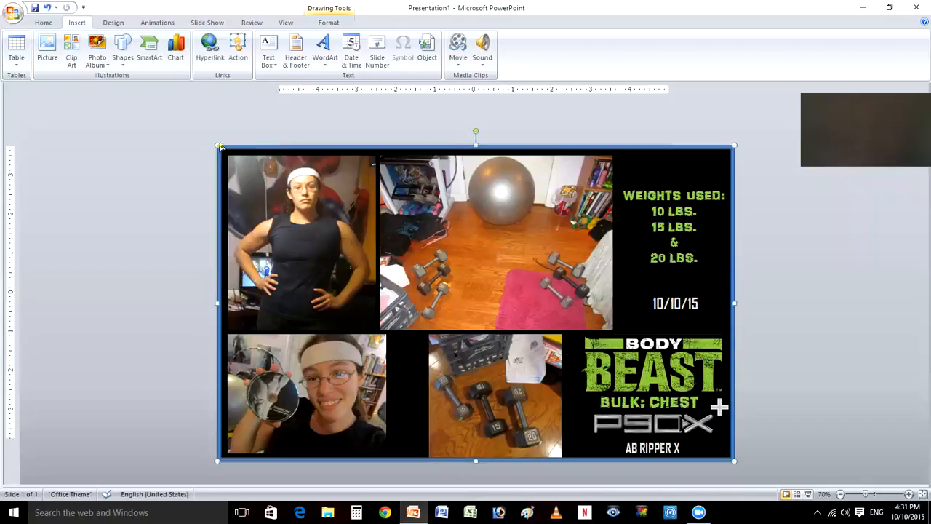
- Set both the fill and the outline of the frame to the standard light green color
click(332, 10)
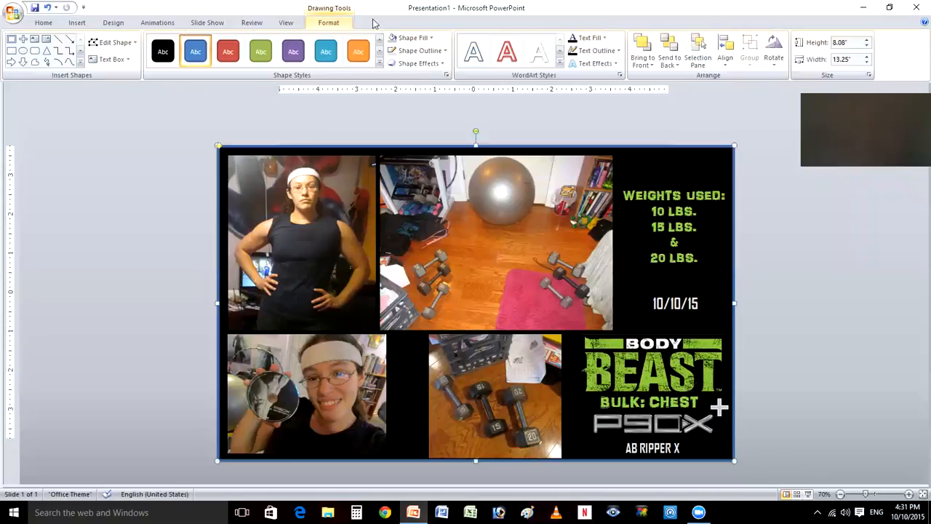
click(430, 40)
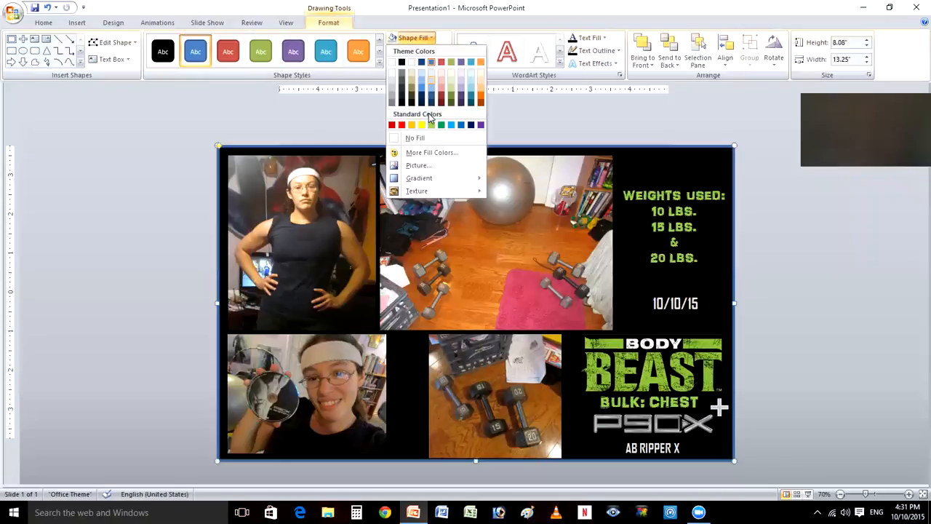
click(434, 127)
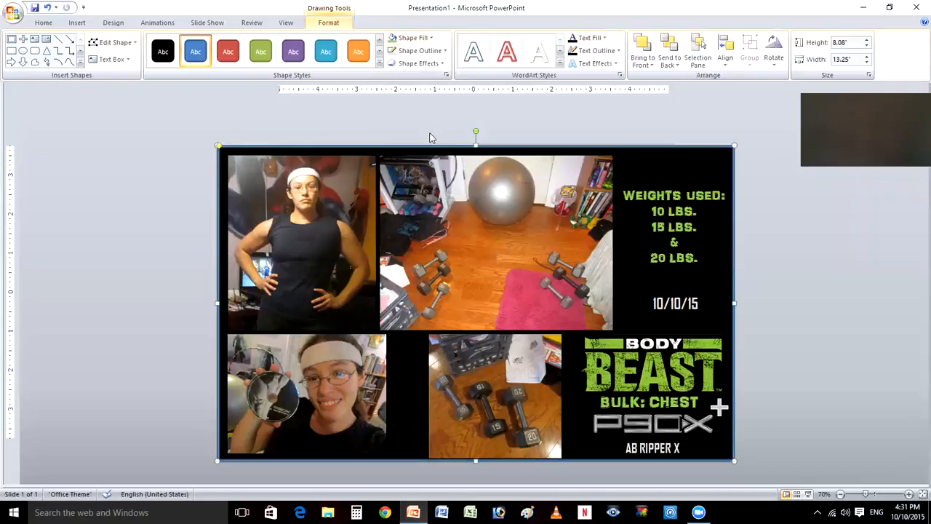
click(419, 51)
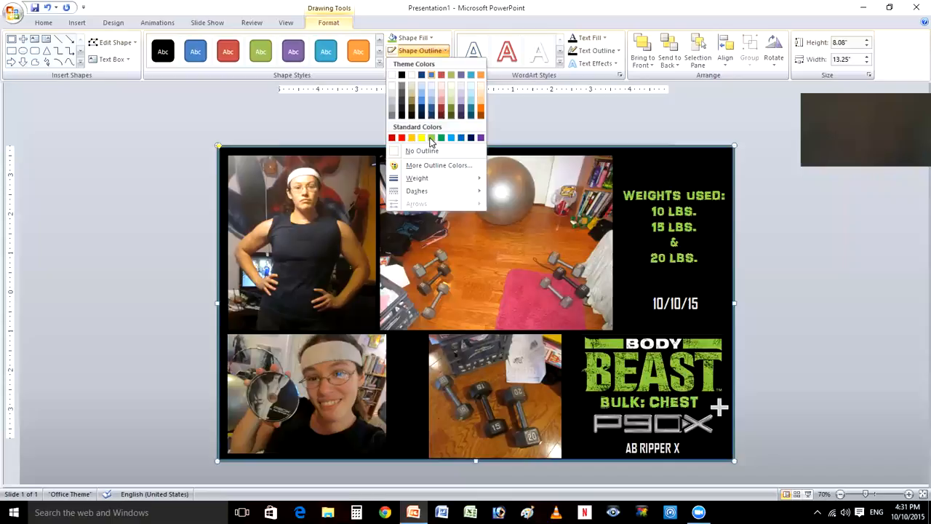
click(431, 139)
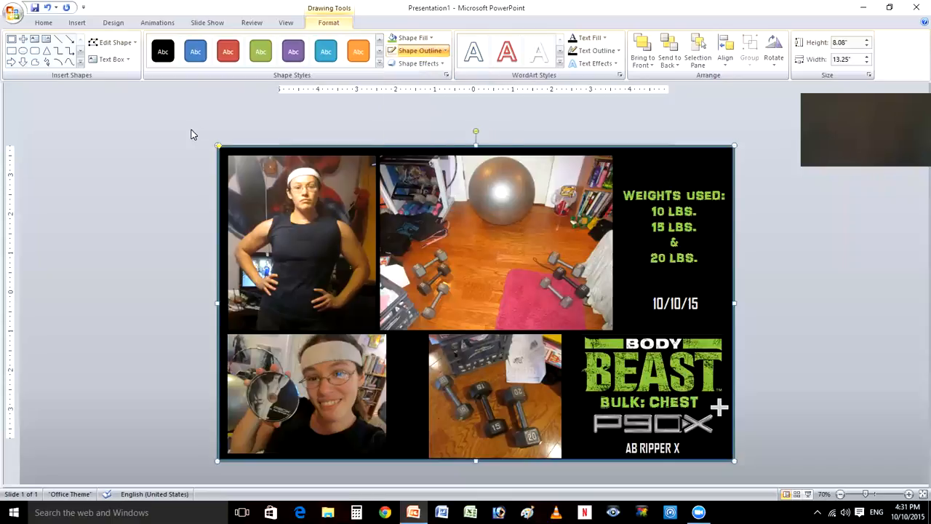
click(191, 134)
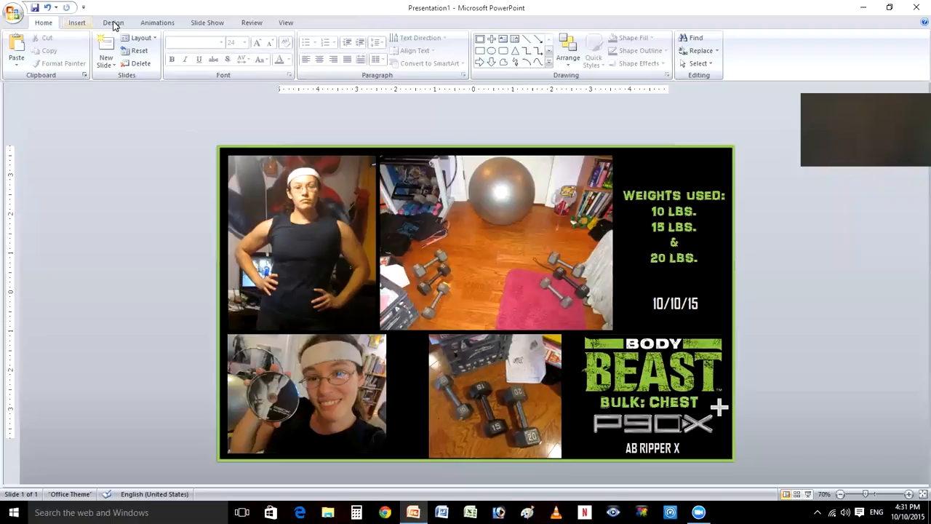
click(83, 24)
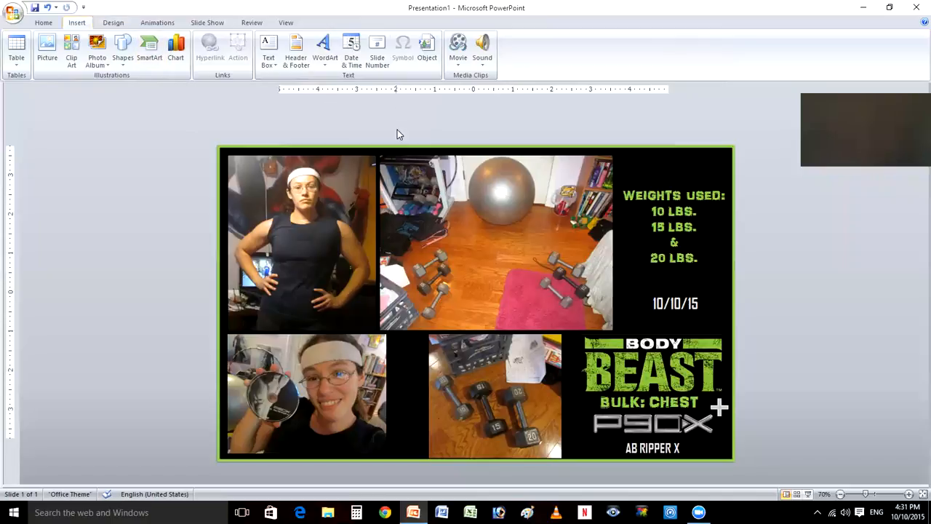
click(405, 146)
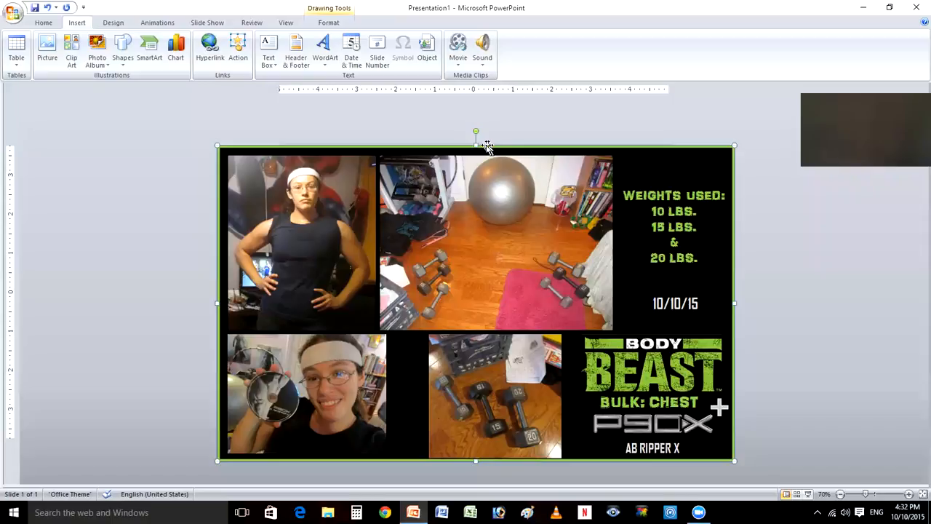
click(612, 129)
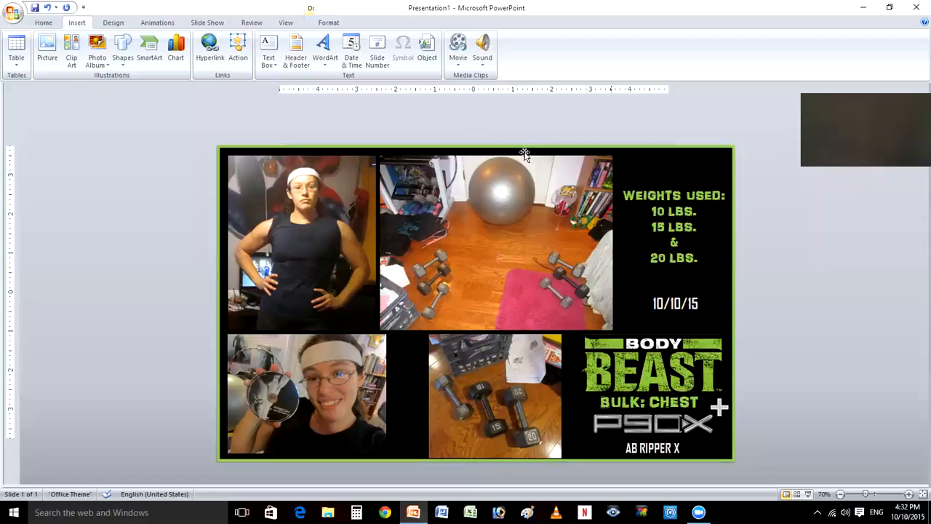
- Duplicate the green slide frame and resize the copy to fit tightly around the standing portrait photo in the slide's upper-left corner
click(469, 146)
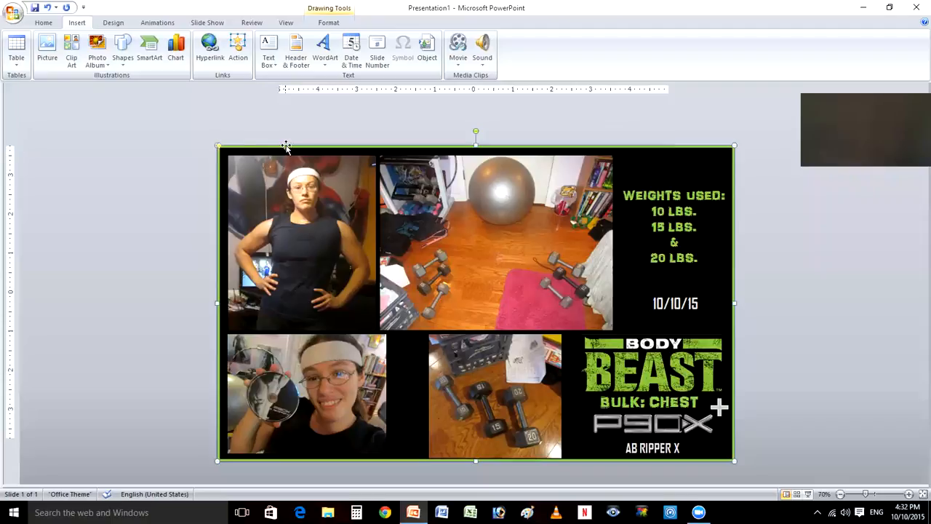
click(248, 127)
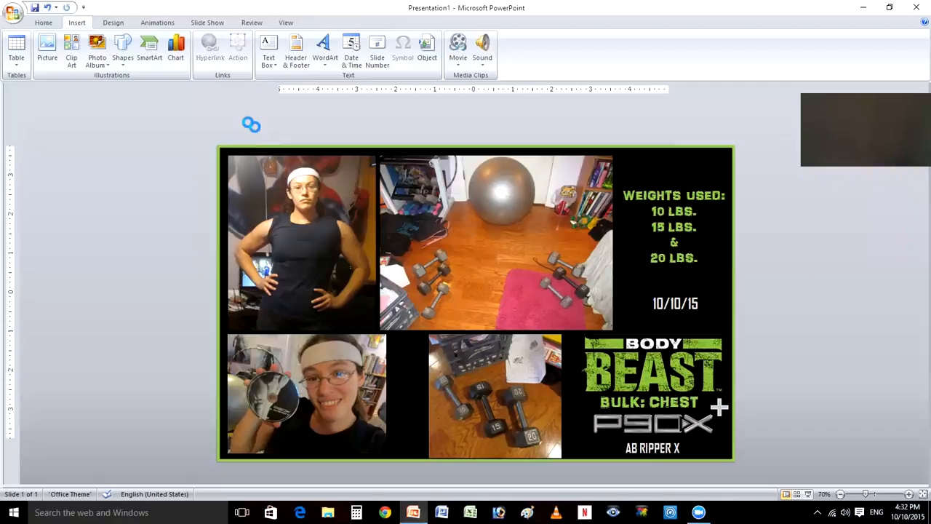
click(526, 175)
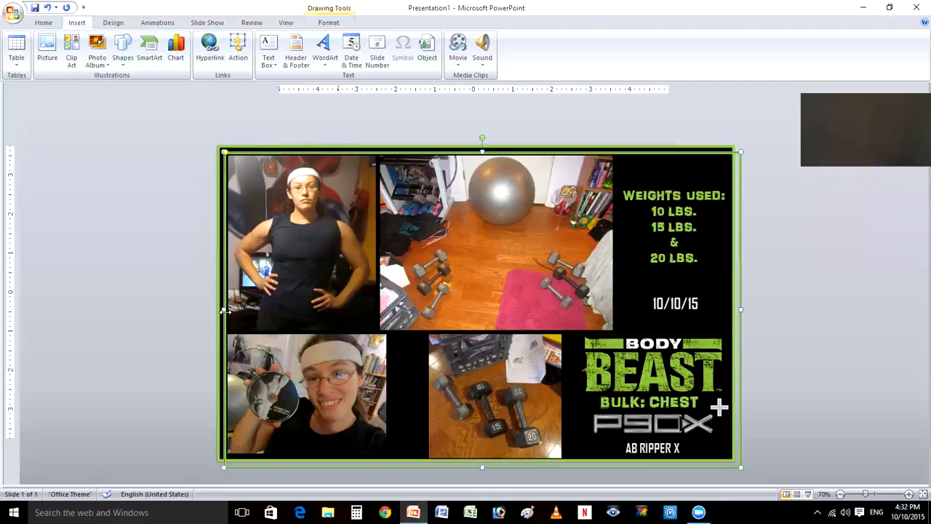
drag(225, 310, 231, 310)
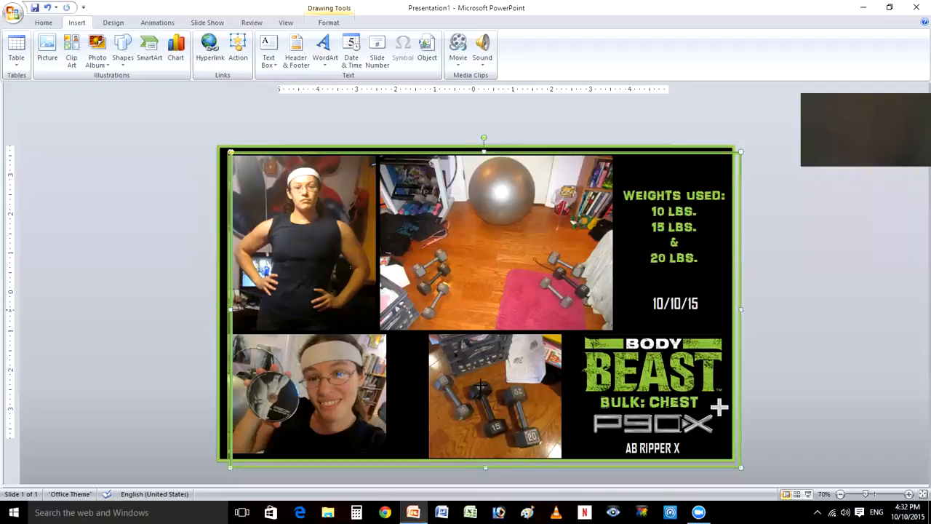
key(ctrl+z)
drag(485, 332, 485, 333)
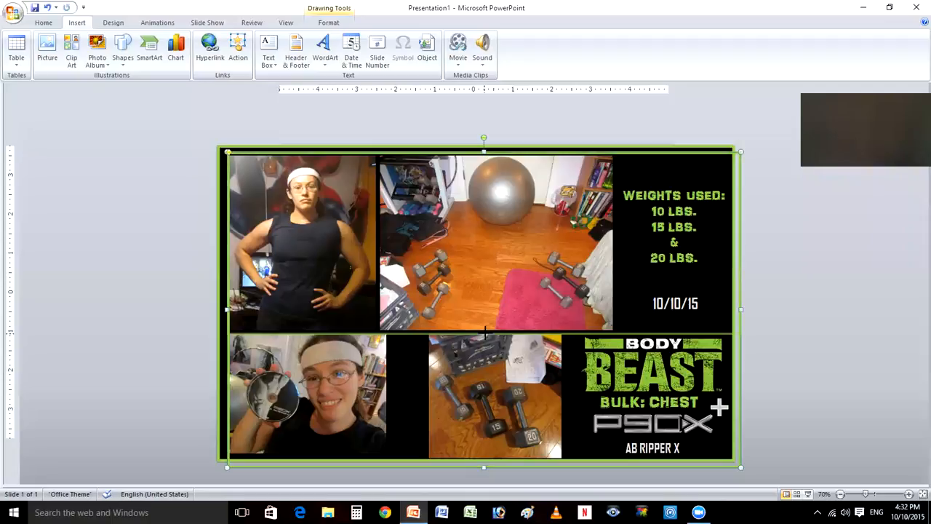
drag(485, 332, 486, 330)
click(601, 243)
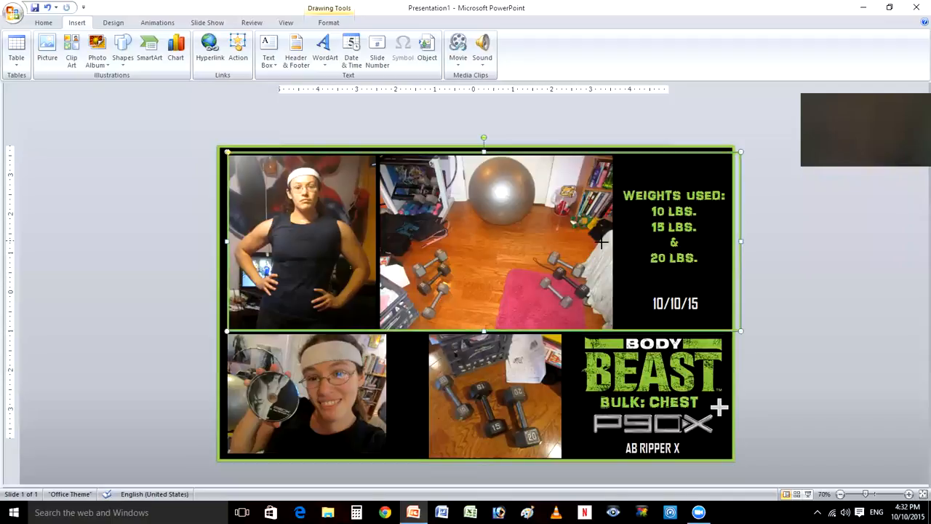
drag(394, 233, 376, 234)
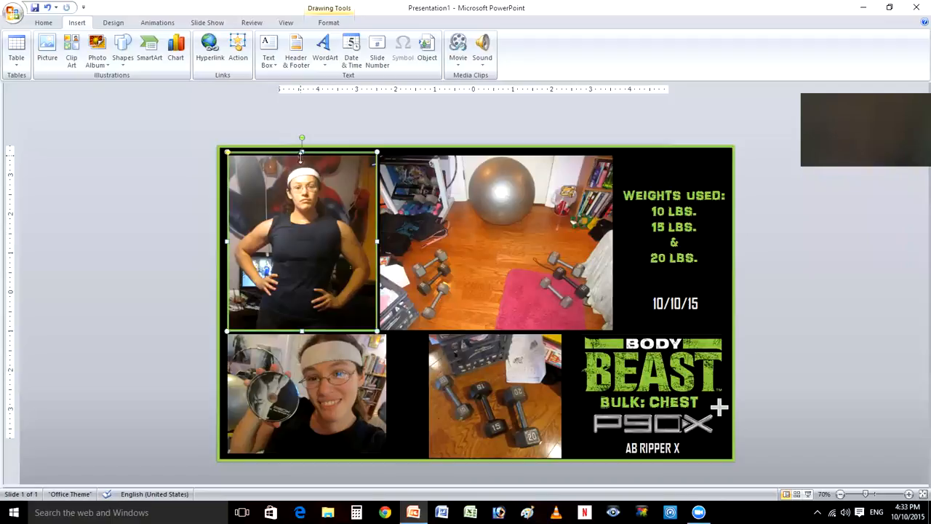
drag(302, 156, 302, 154)
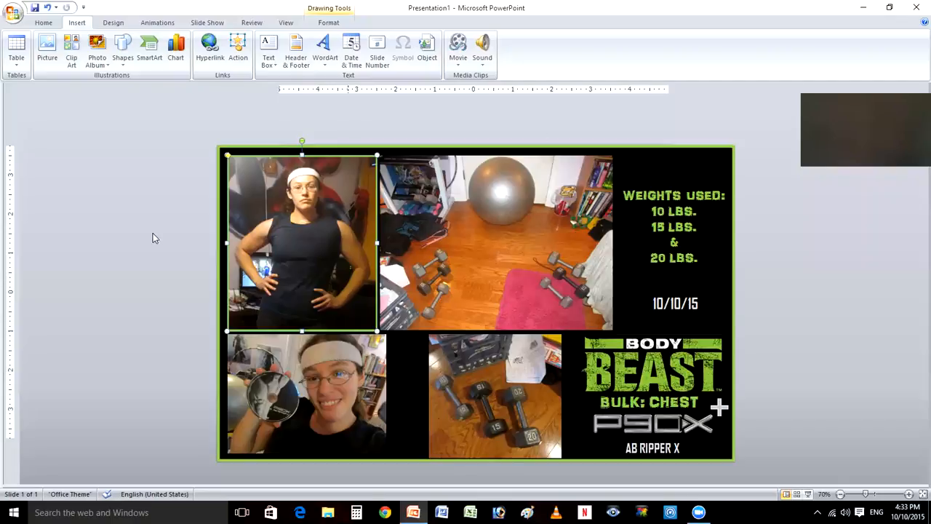
click(840, 371)
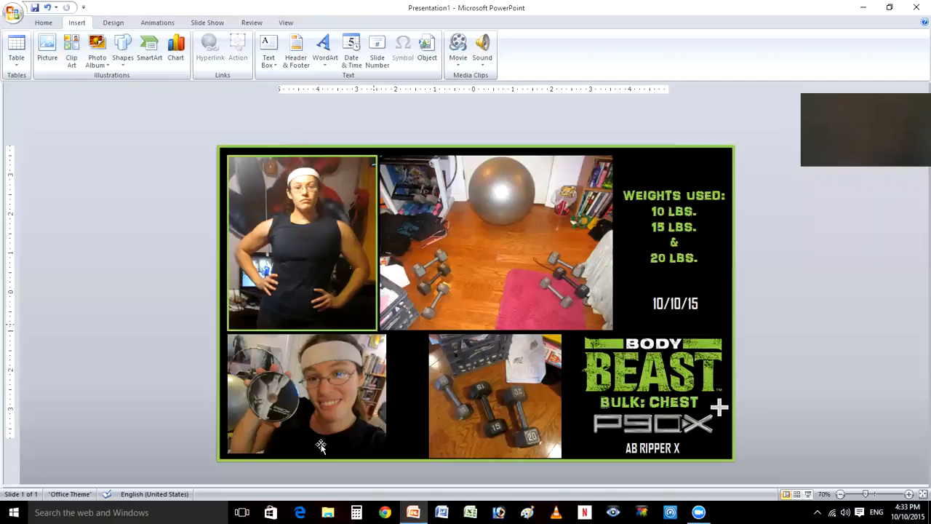
- Add another copy of the green frame and resize it to fit around the lower photo of the three dumbbells
right_click(805, 295)
click(827, 329)
click(484, 281)
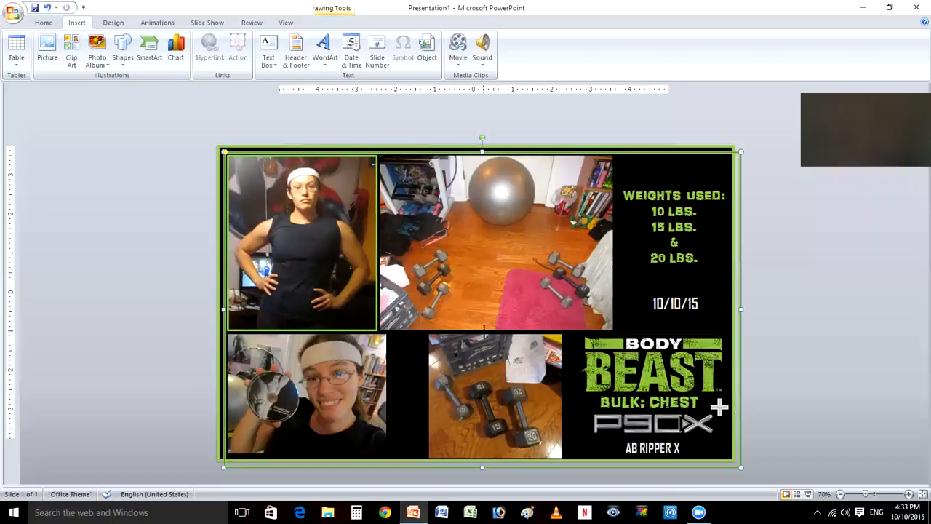
click(223, 406)
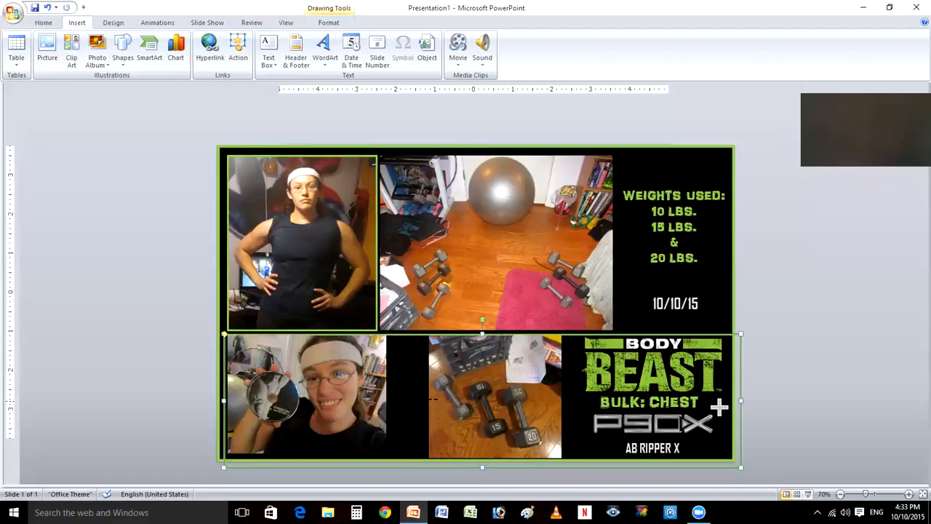
click(430, 399)
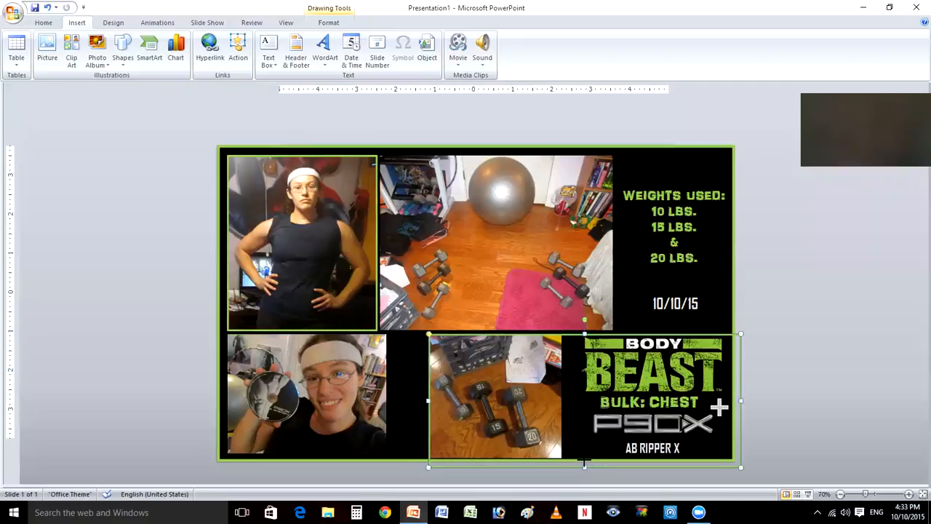
drag(584, 466, 584, 457)
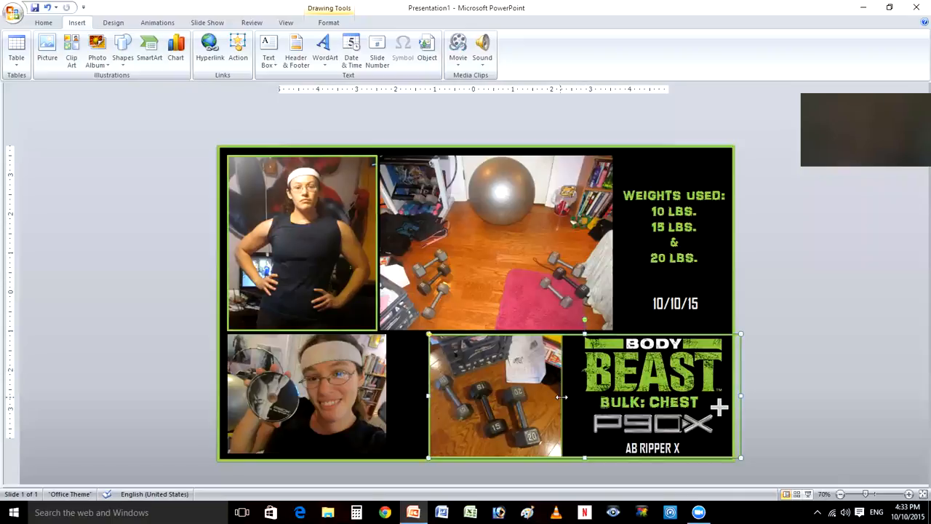
key(ctrl+z)
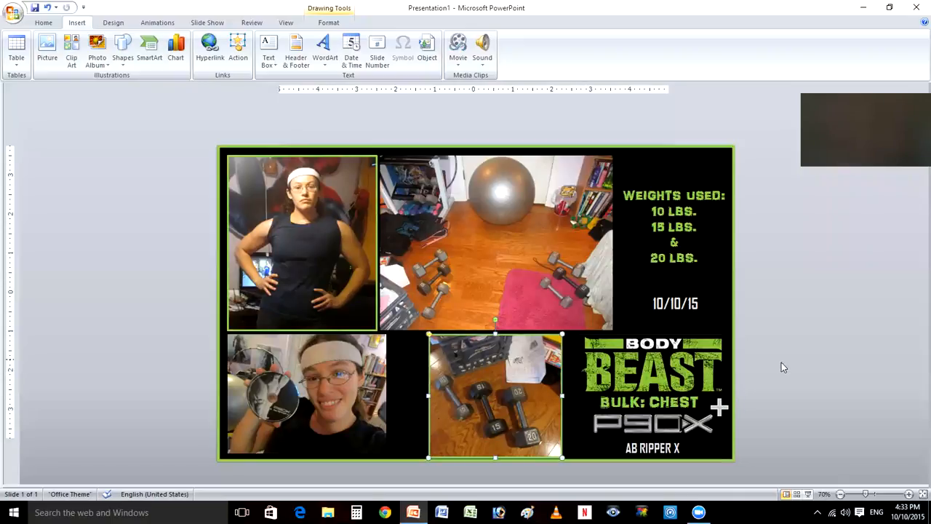
click(774, 353)
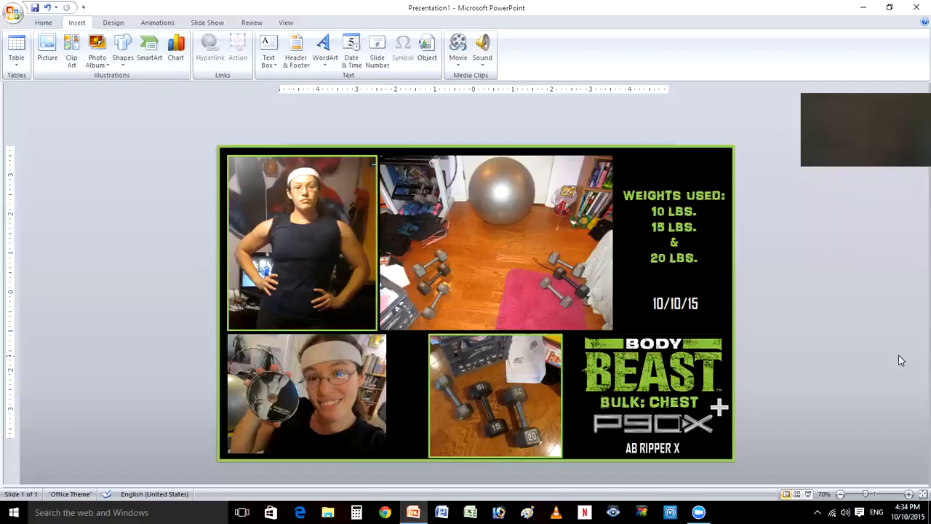
- Delete the small green frames around the standing portrait and the dumbbells photo, keeping the frame around the slide
click(364, 156)
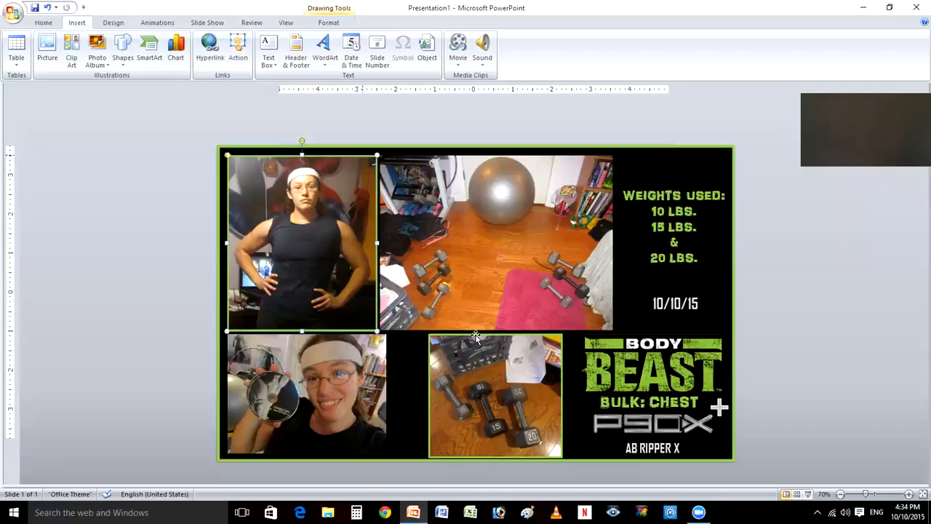
key(Escape)
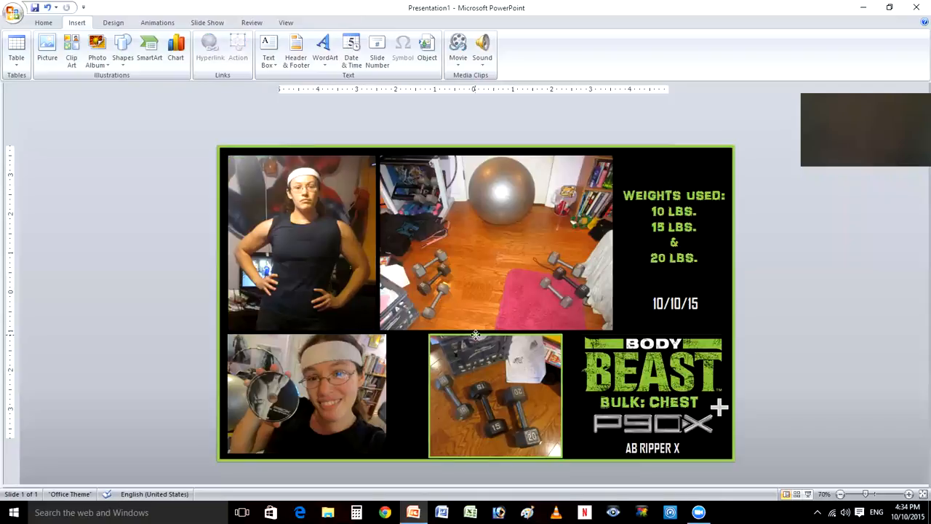
click(475, 335)
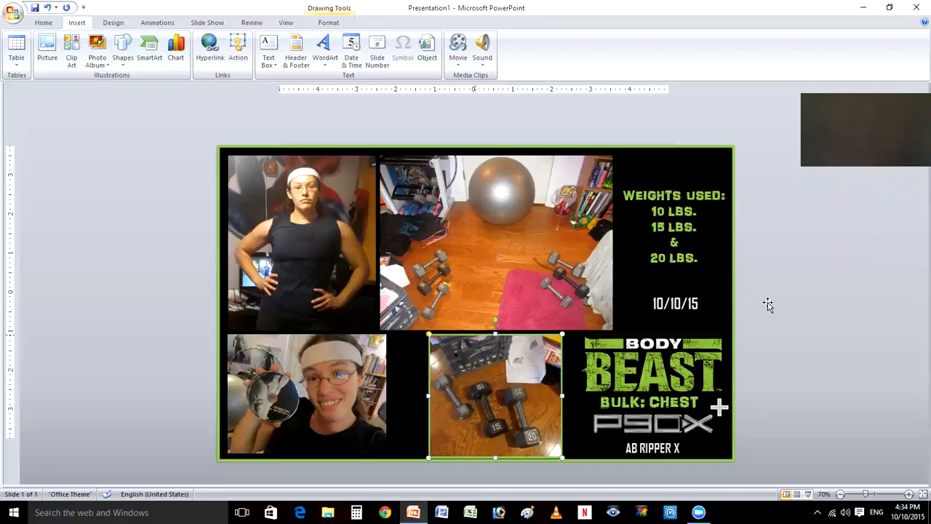
key(Escape)
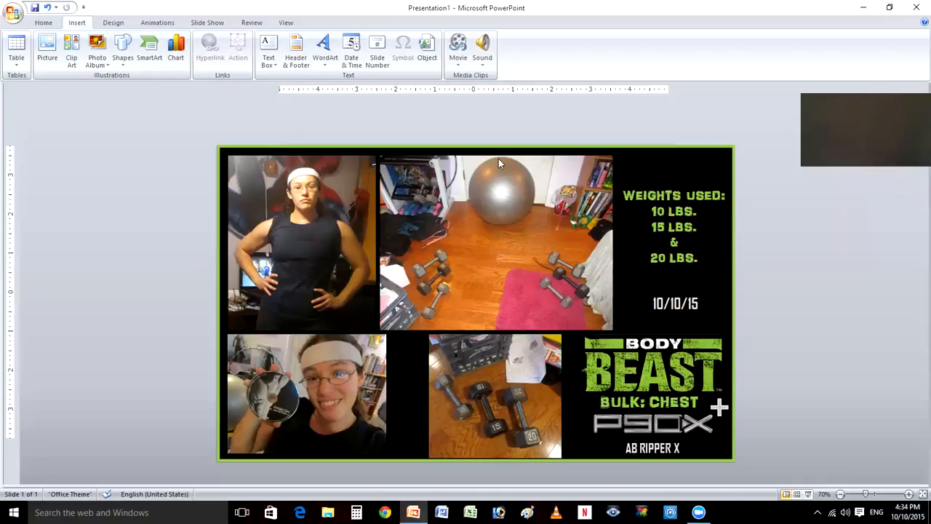
- Select everything on the slide and set it up for saving as a JPEG picture in the "01 MAX 30 - BODY BEAST Mix" folder
drag(789, 480, 790, 478)
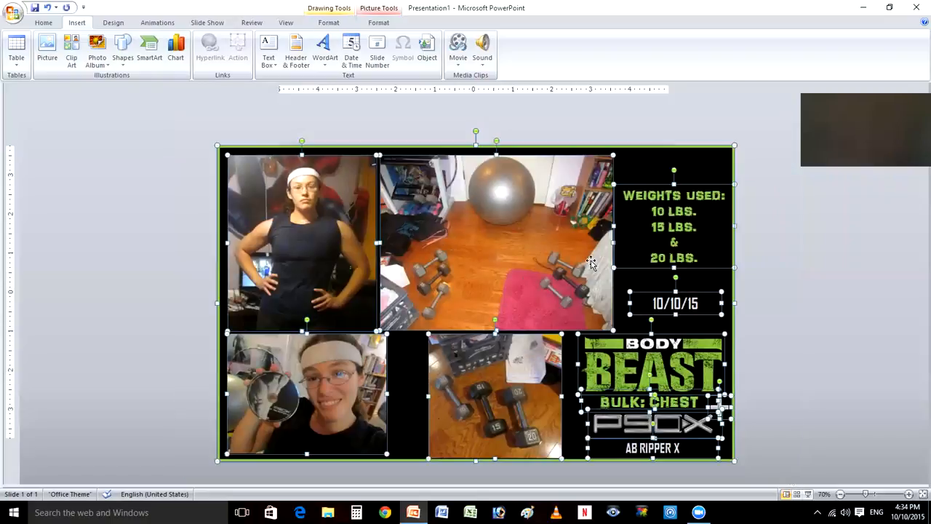
right_click(527, 256)
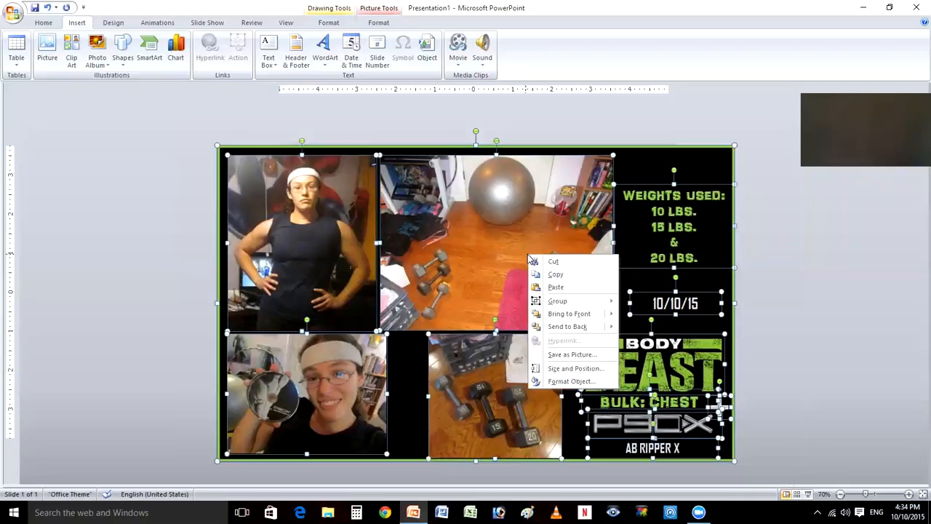
click(574, 355)
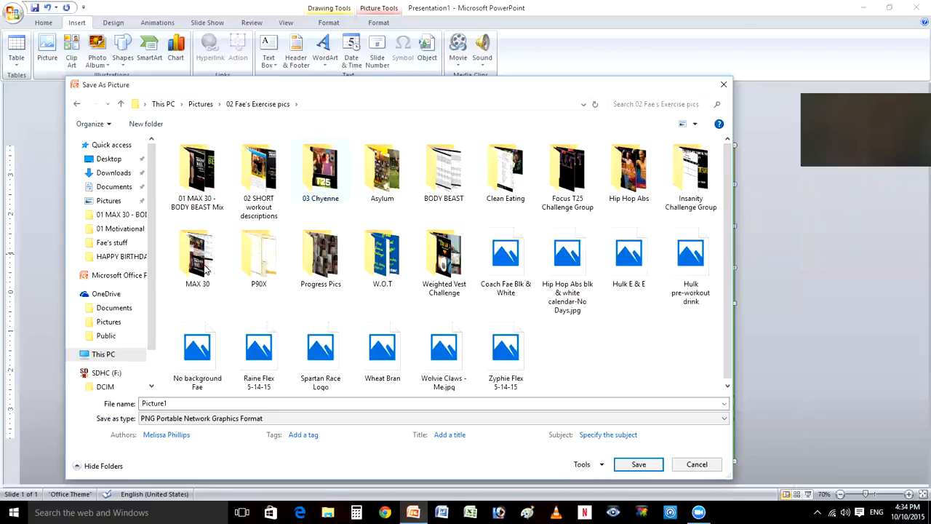
double_click(205, 172)
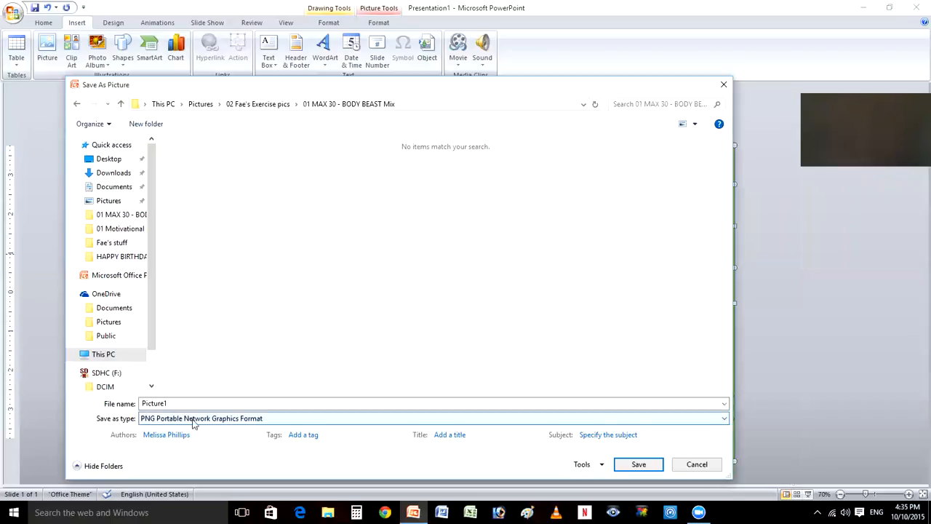
click(297, 421)
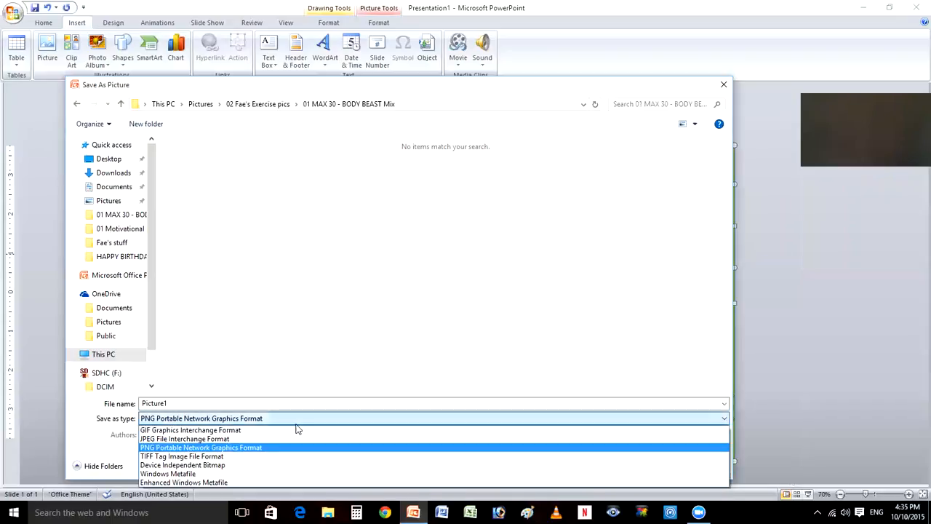
click(222, 440)
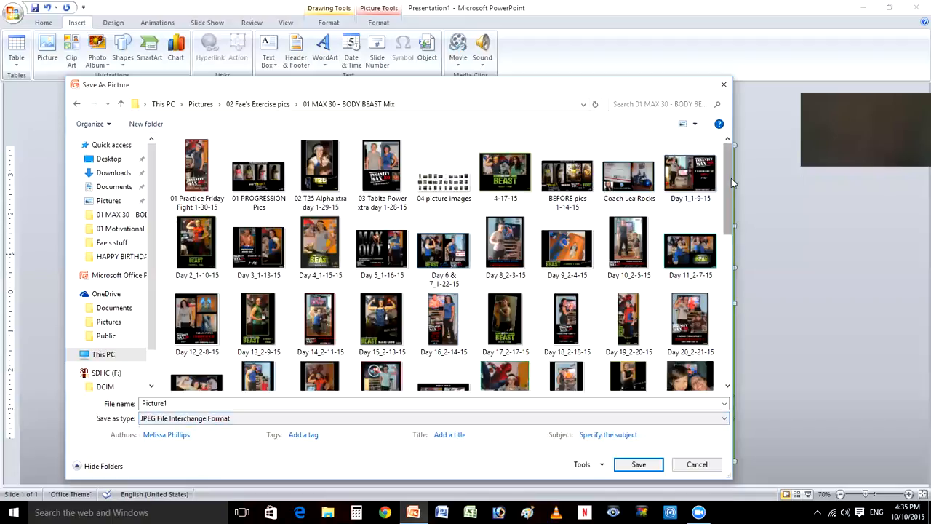
- Base the file name on the existing Day 77 picture, change it to "Day 78_10-10-15", save the collage picture and deselect everything
drag(729, 180, 634, 380)
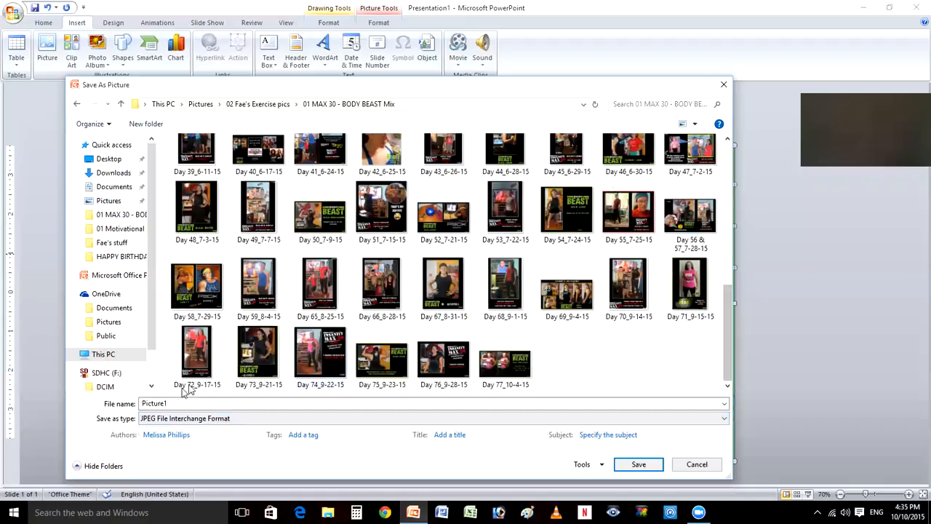
double_click(168, 403)
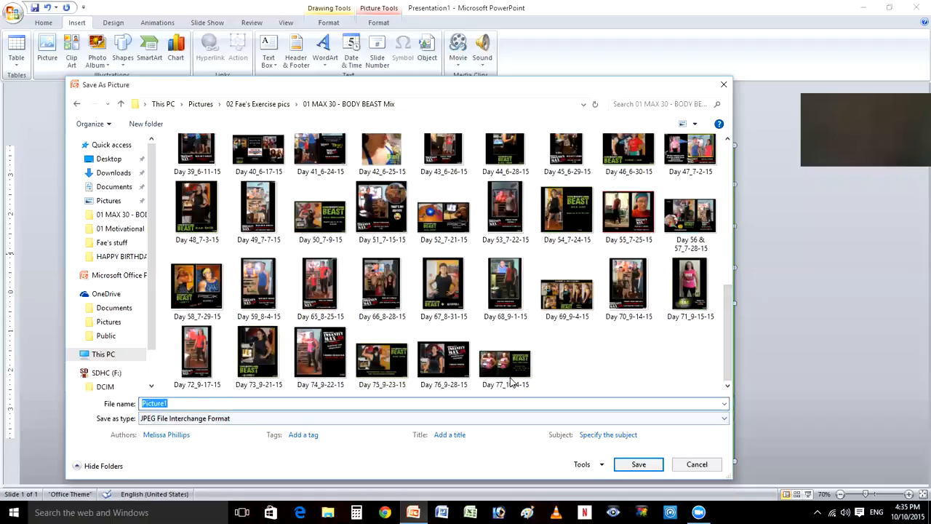
click(509, 379)
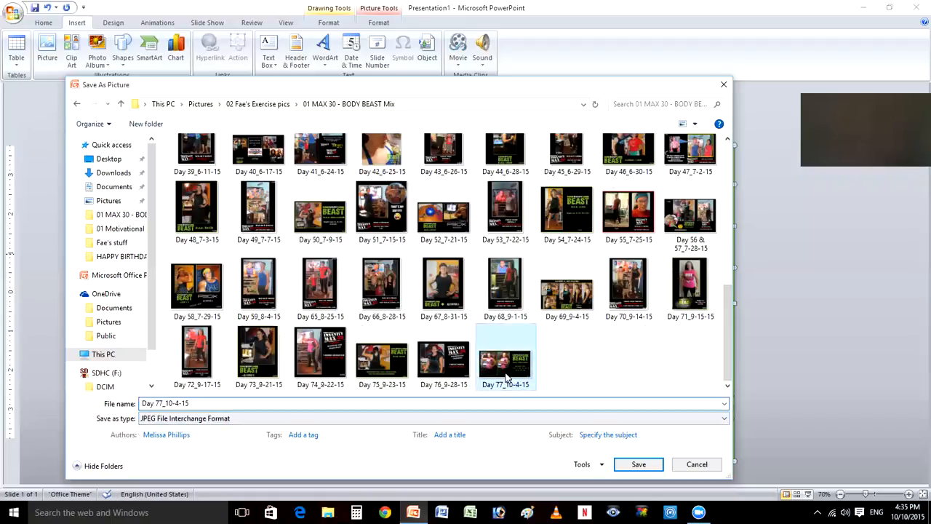
click(162, 403)
key(BackSpace)
text(8)
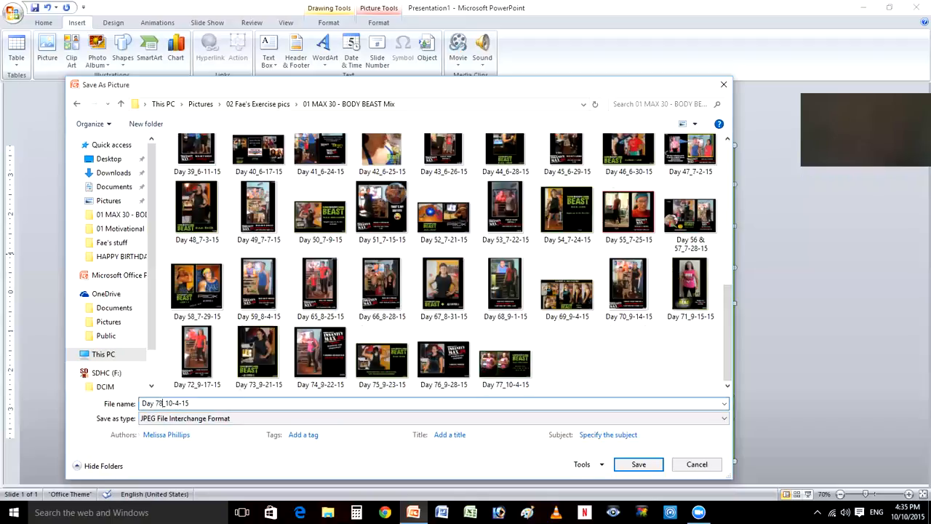
click(179, 403)
key(BackSpace)
text(10)
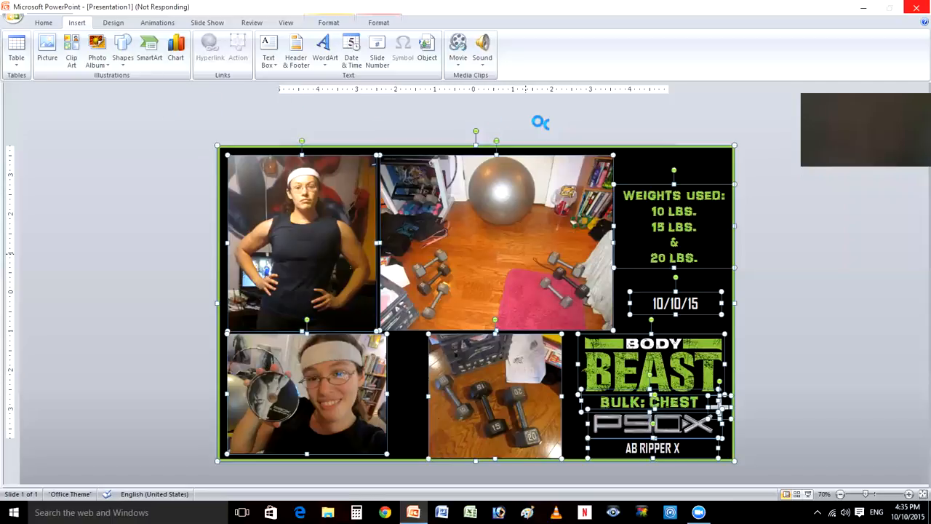
click(793, 242)
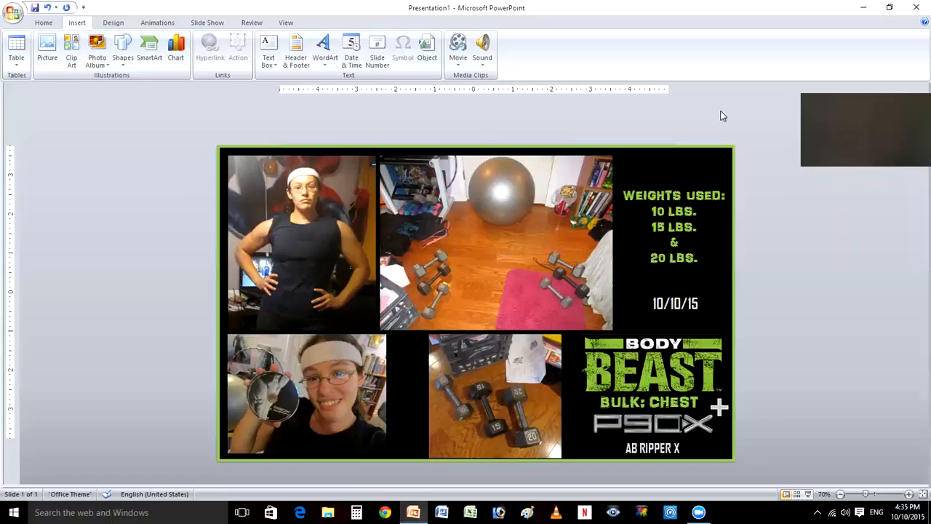